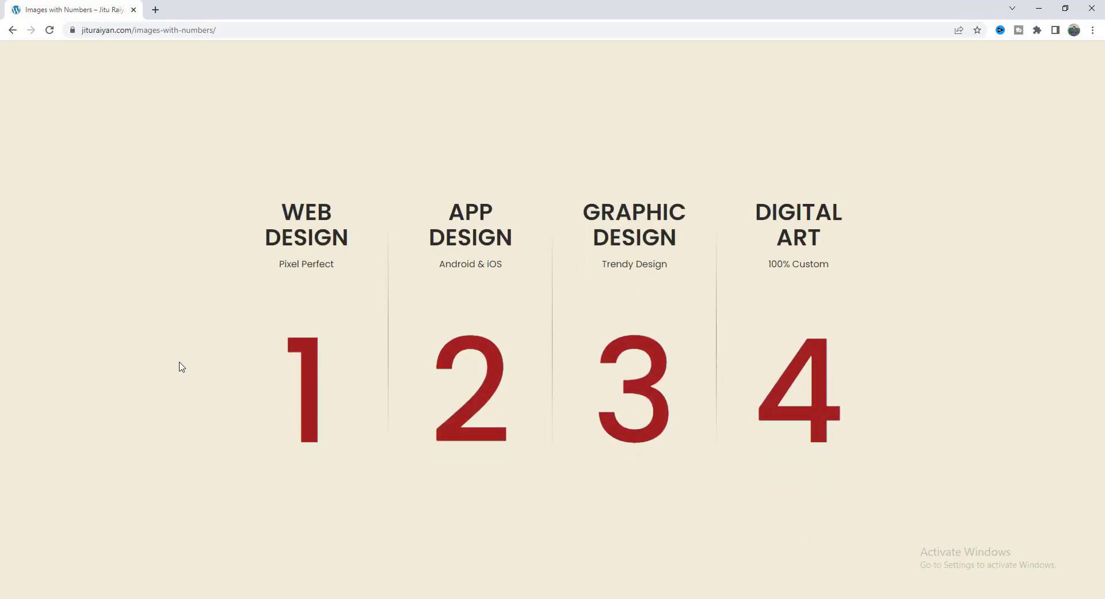
# Reload the finished example page and preview the background-image effect on its numbered service columns
pyautogui.click(55, 32)
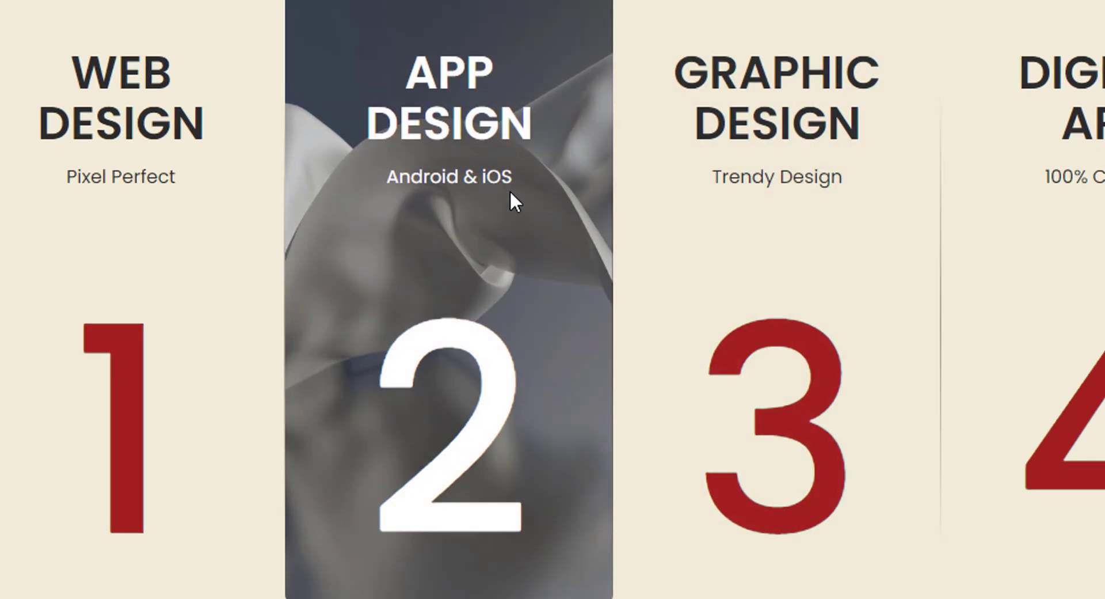
pyautogui.moveTo(359, 150)
pyautogui.mouseDown()
pyautogui.moveTo(326, 295)
pyautogui.moveTo(573, 253)
pyautogui.moveTo(389, 36)
pyautogui.mouseUp()
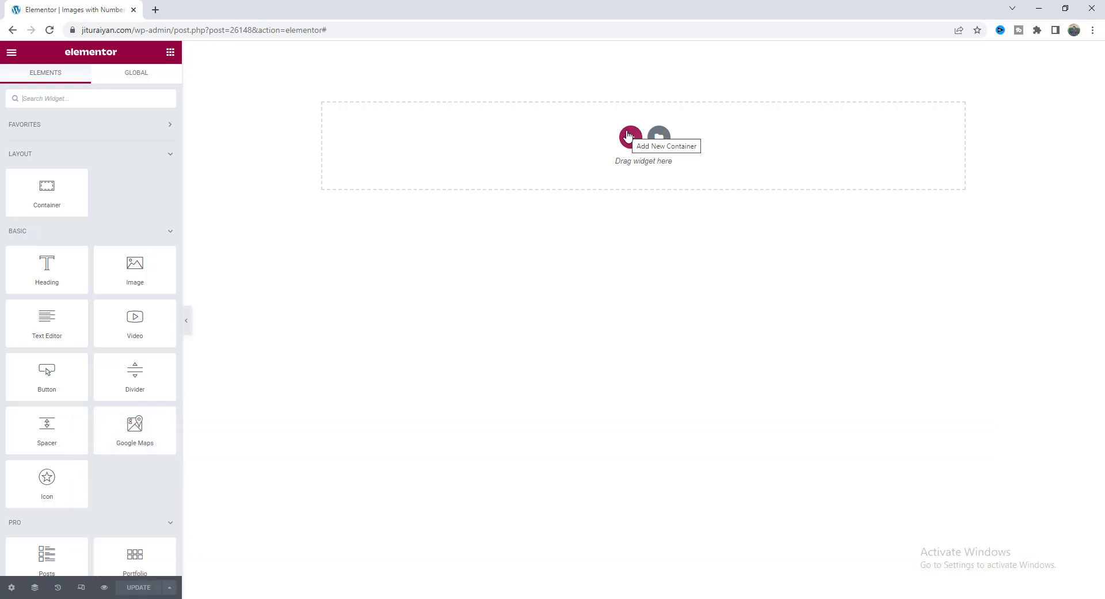
# Add a container with a four-column structure and set its minimum height to 100 VH
pyautogui.click(630, 137)
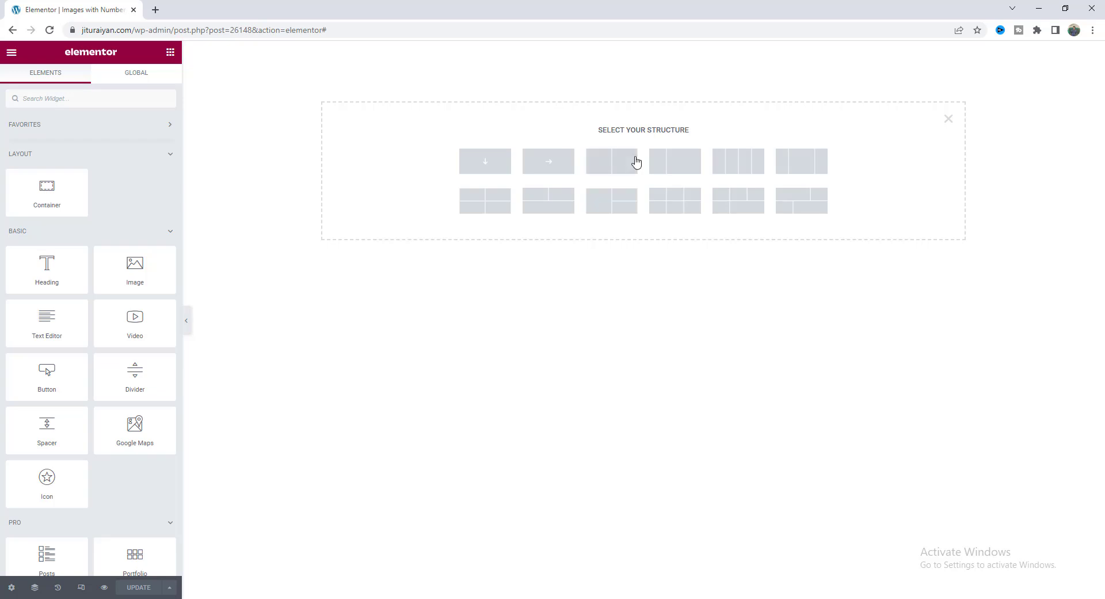
pyautogui.click(724, 163)
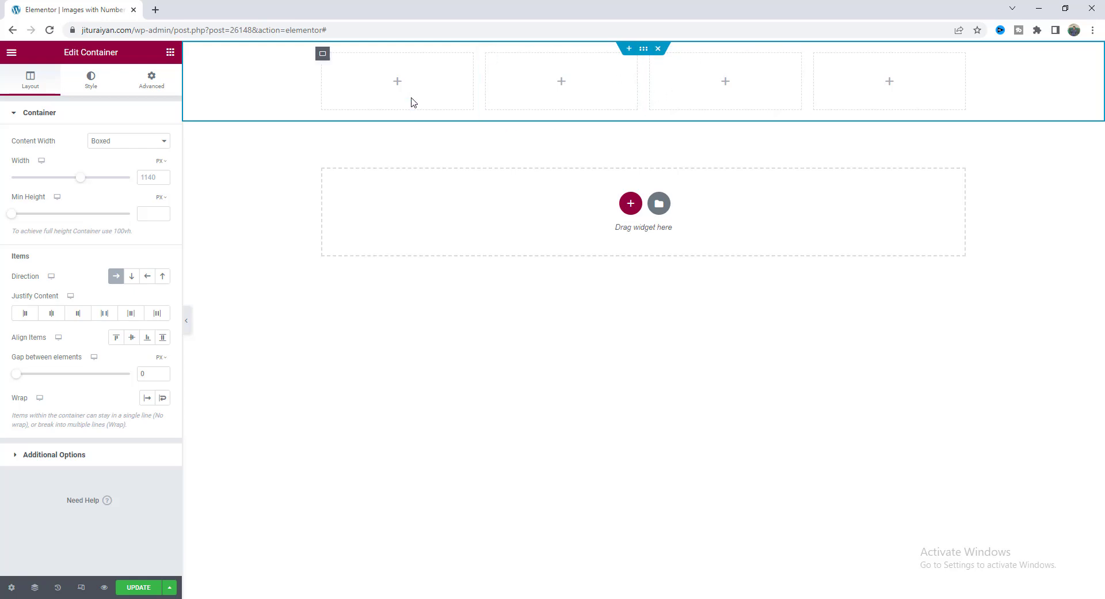
pyautogui.click(162, 197)
pyautogui.click(160, 218)
pyautogui.click(148, 213)
pyautogui.write('10')
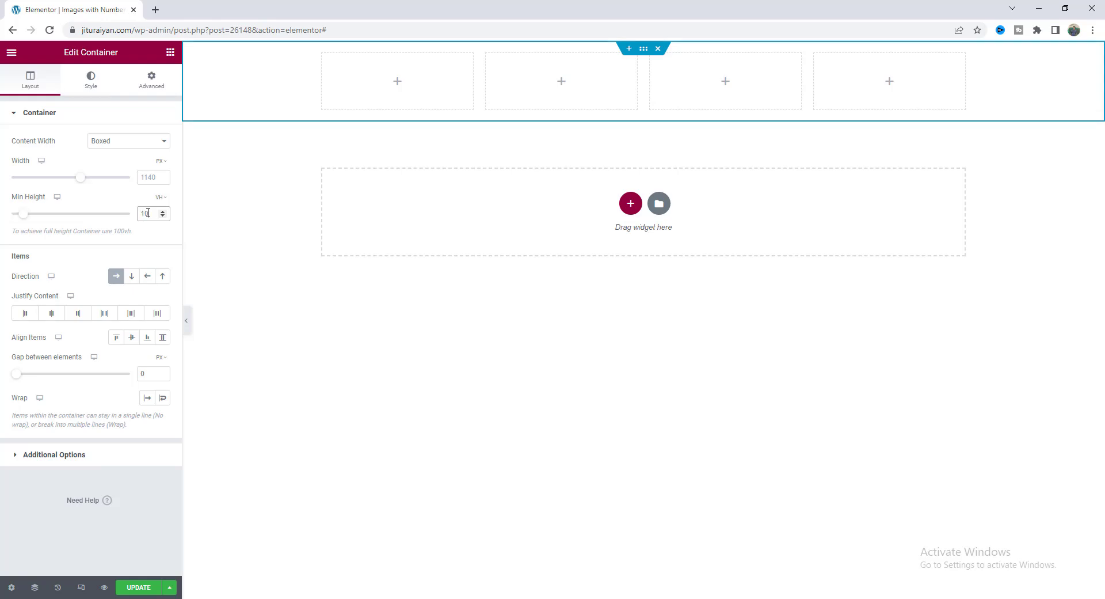
pyautogui.write('0')
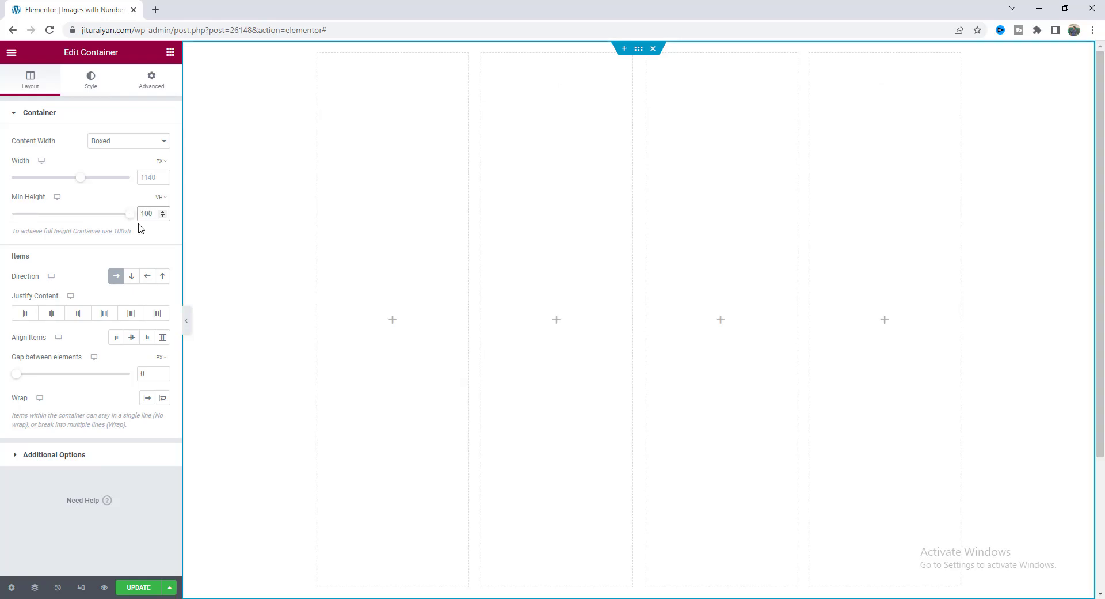
# Set the parent container's Align Items to Center and enable wrapping of its items
pyautogui.click(131, 340)
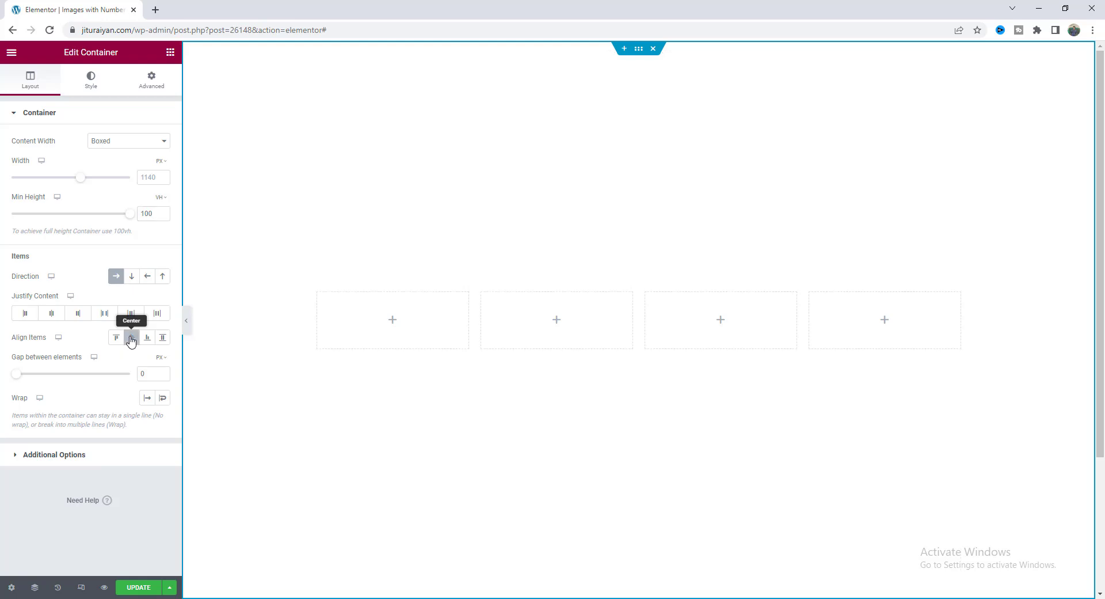
pyautogui.click(163, 398)
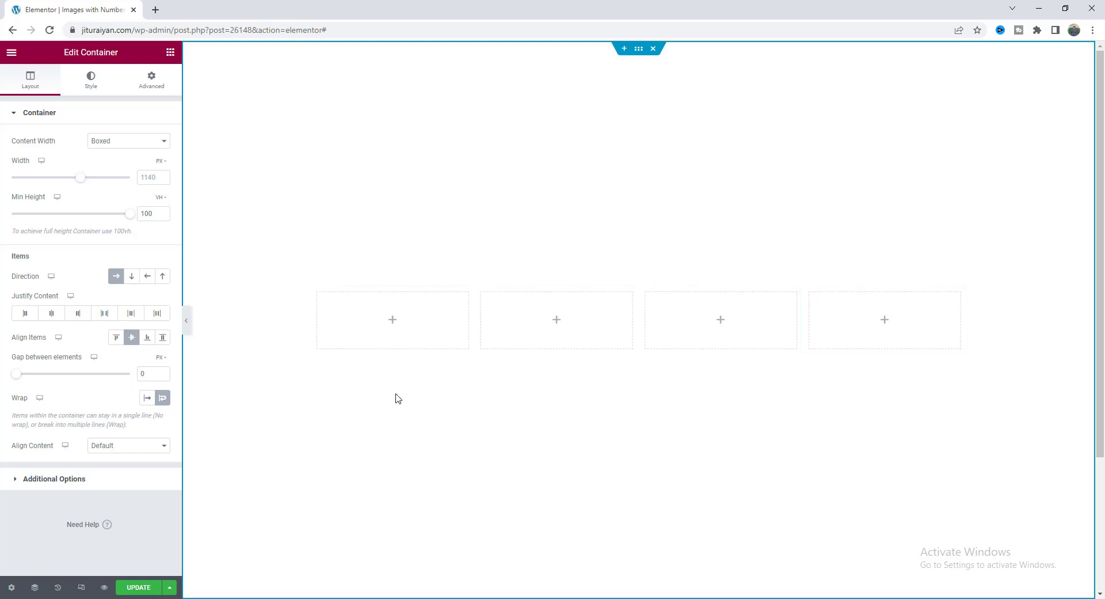
# Give the parent container a classic background in a light beige color
pyautogui.click(94, 82)
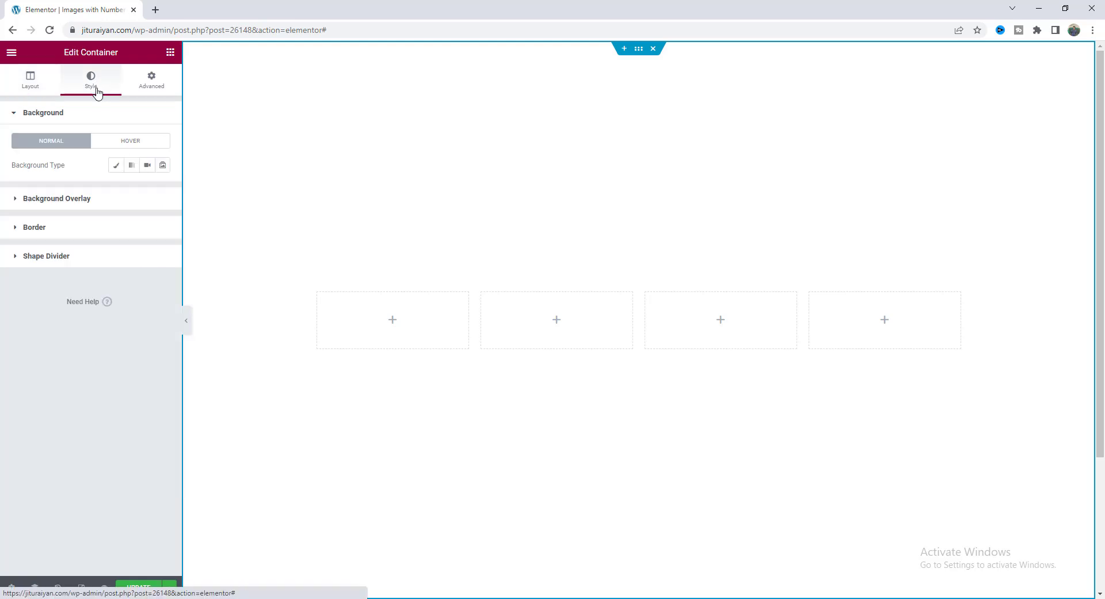
pyautogui.click(116, 165)
pyautogui.click(163, 189)
pyautogui.click(49, 337)
pyautogui.moveTo(69, 267); pyautogui.dragTo(43, 237)
pyautogui.click(76, 190)
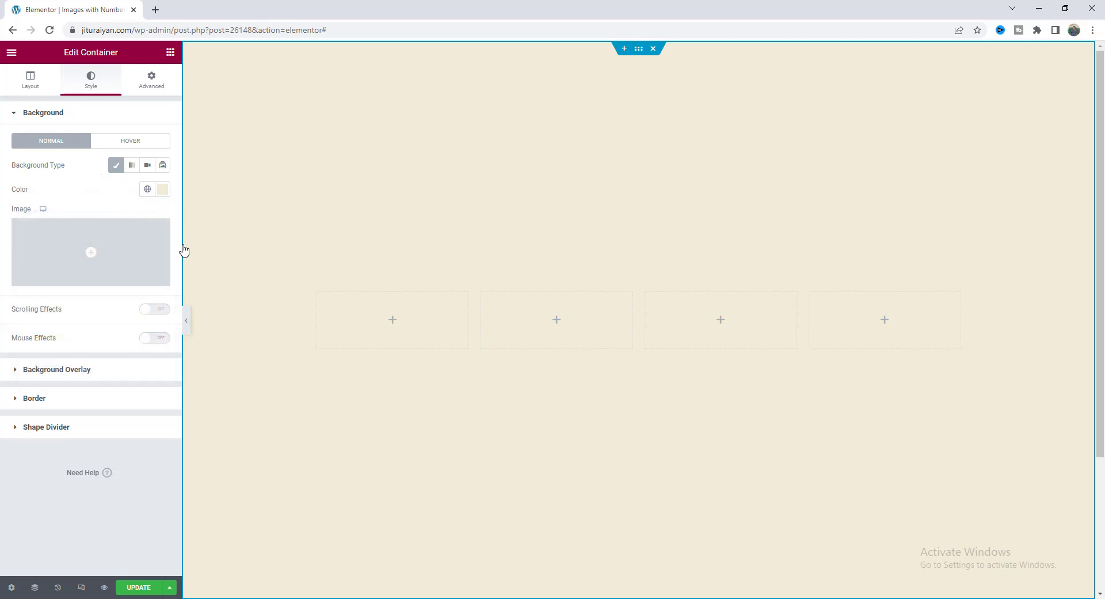
# Set the first column container's minimum height to 550 px
pyautogui.click(317, 293)
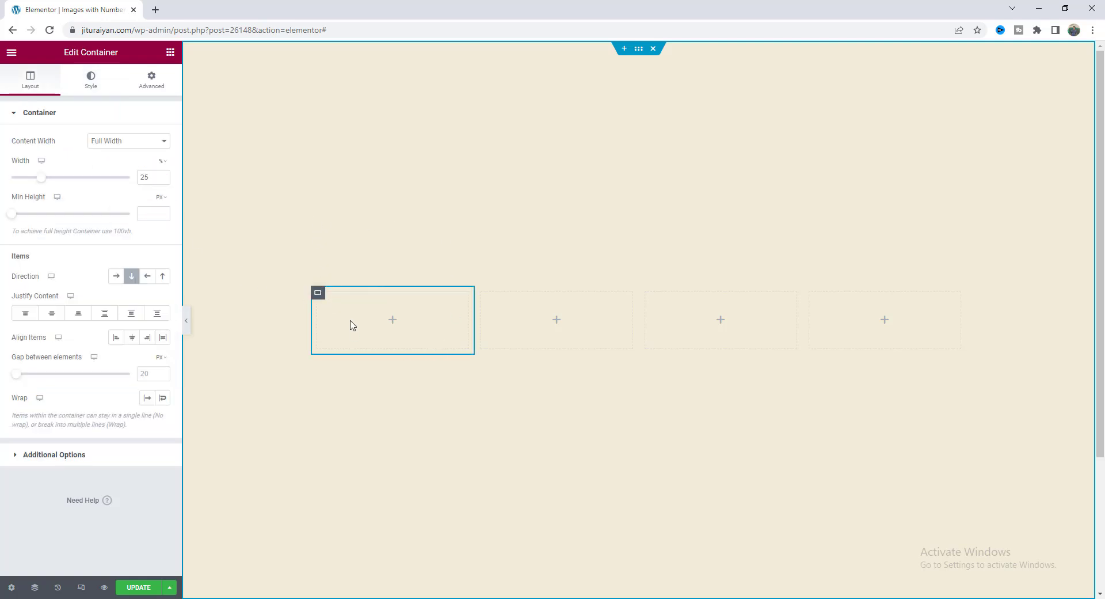
pyautogui.click(152, 214)
pyautogui.write('550')
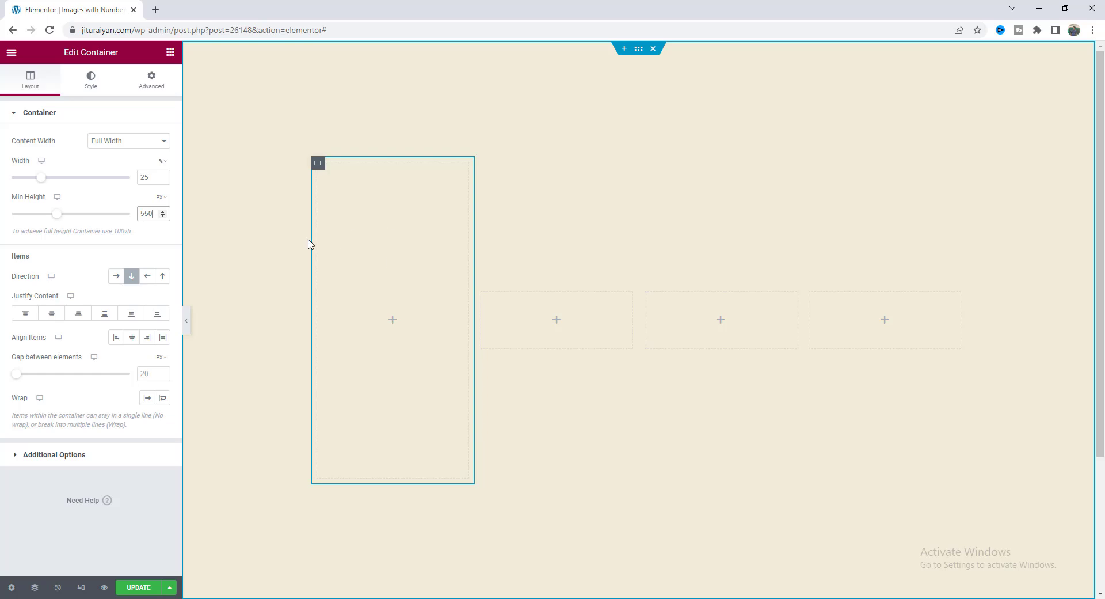
# Add the red and teal abstract picture as the first column's classic background image
pyautogui.click(91, 82)
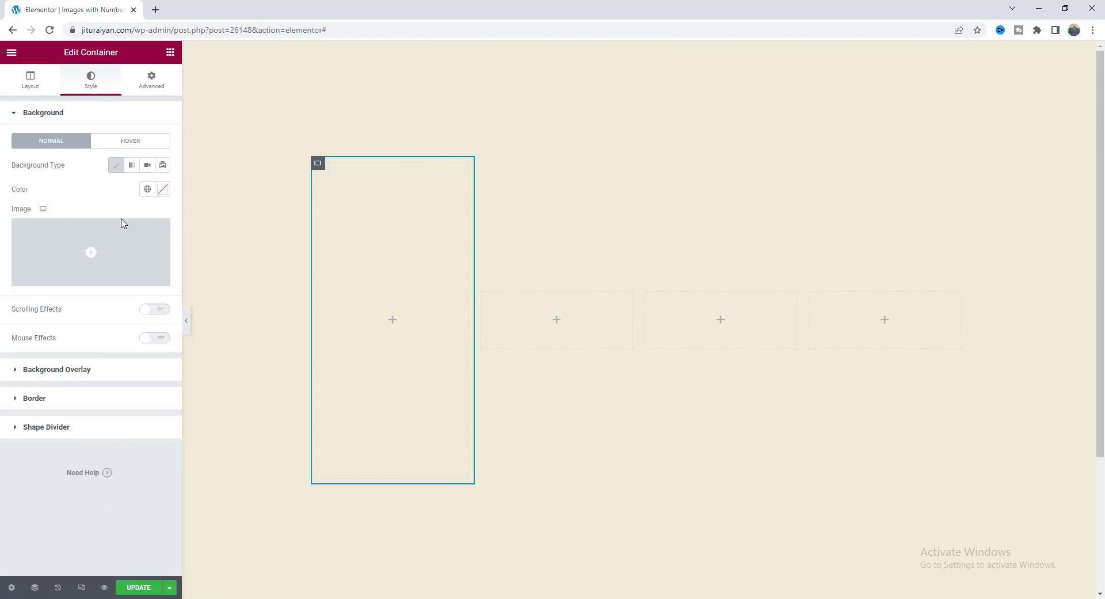
pyautogui.click(110, 236)
pyautogui.click(435, 190)
pyautogui.click(1051, 569)
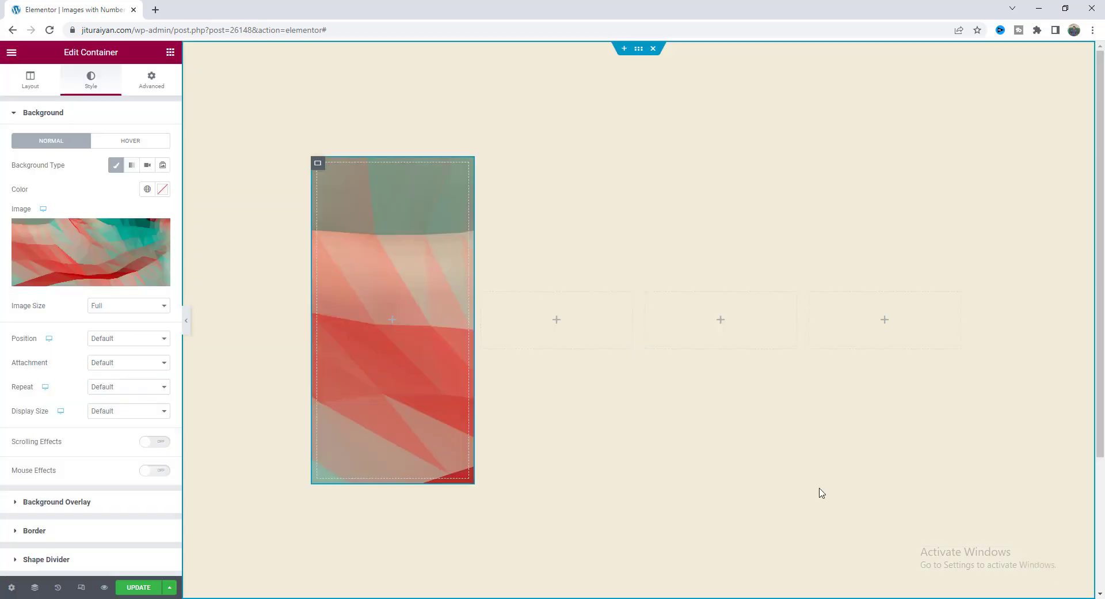
# Set the first column's background image position to Center Center and its display size to Cover
pyautogui.click(111, 339)
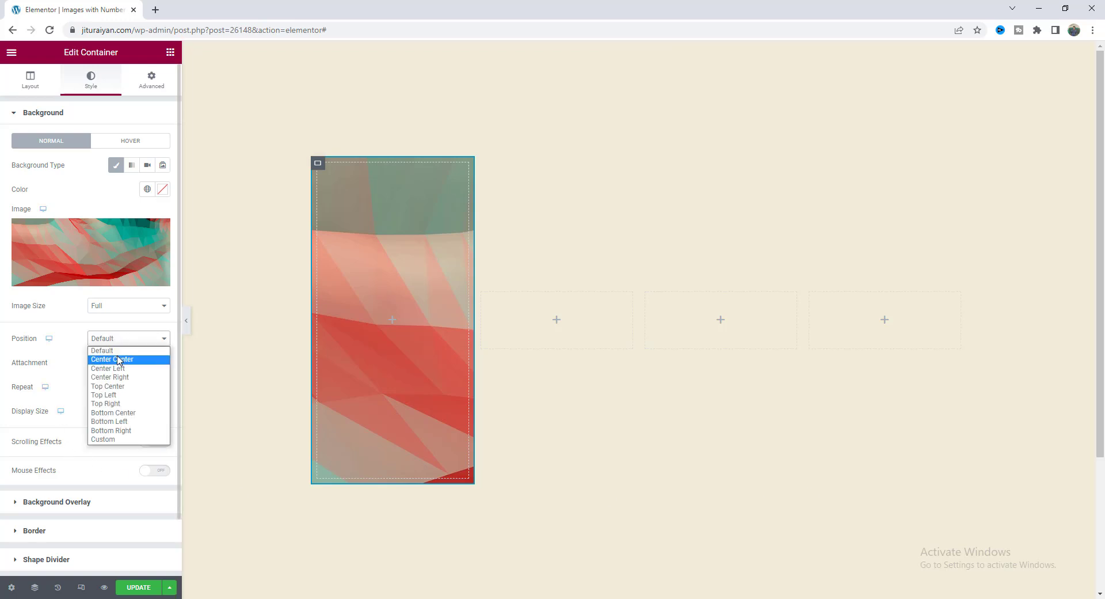
pyautogui.click(117, 357)
pyautogui.click(123, 413)
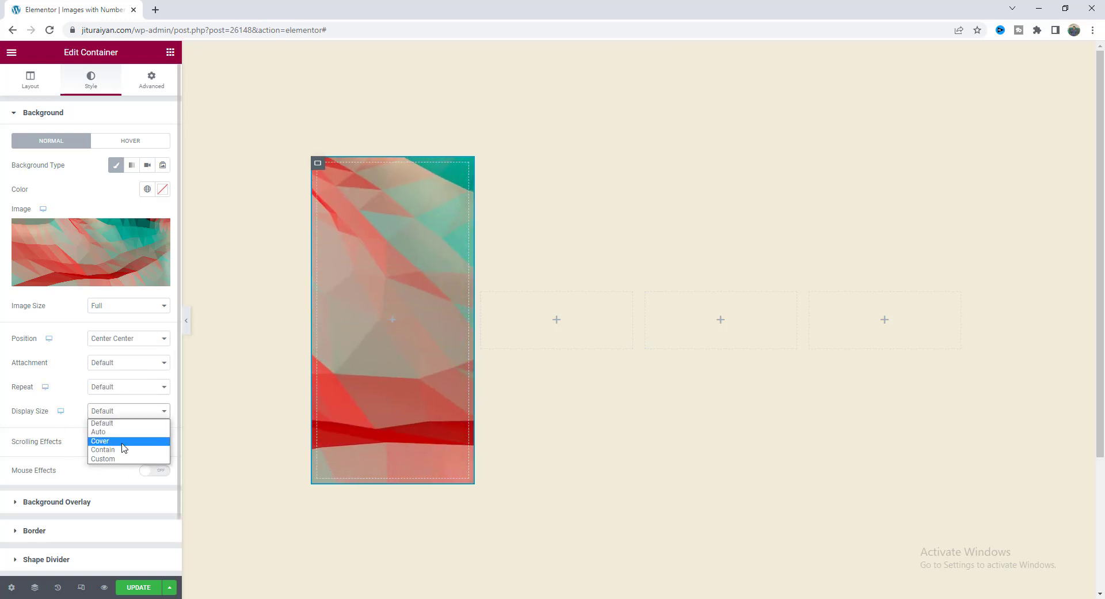
pyautogui.click(121, 443)
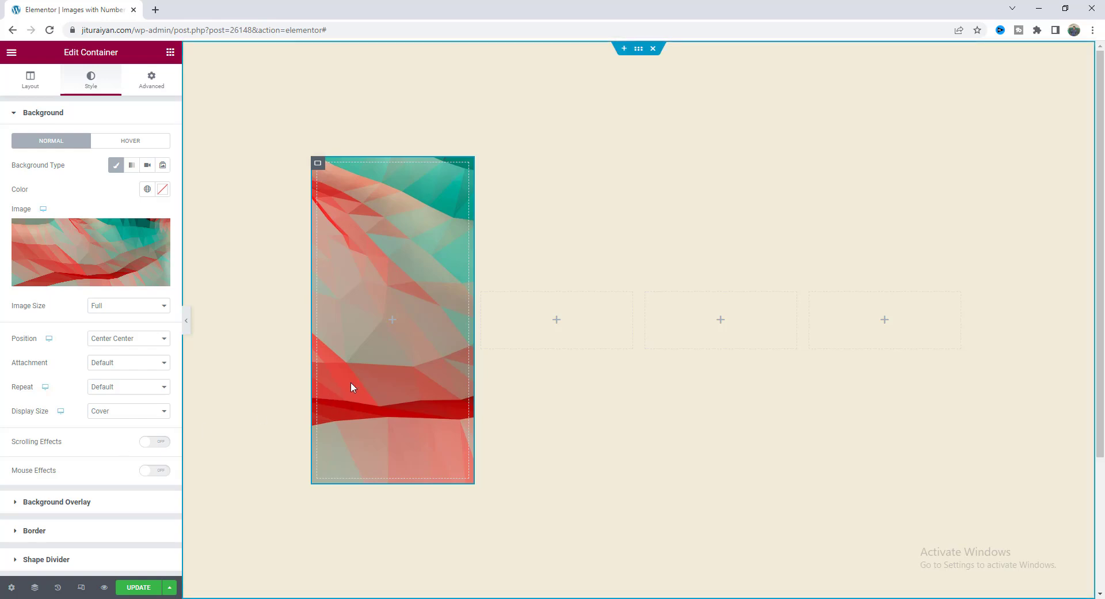
# Add a near-black classic background overlay to the first column with an opacity of 0.23
pyautogui.click(134, 502)
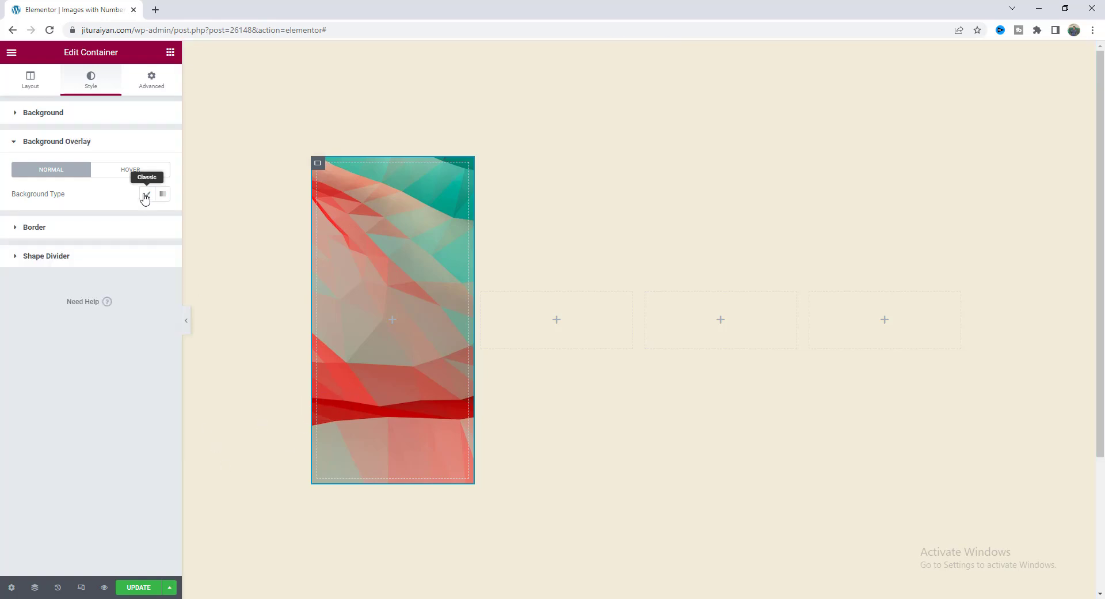
pyautogui.click(147, 194)
pyautogui.click(162, 219)
pyautogui.moveTo(35, 354); pyautogui.dragTo(5, 377)
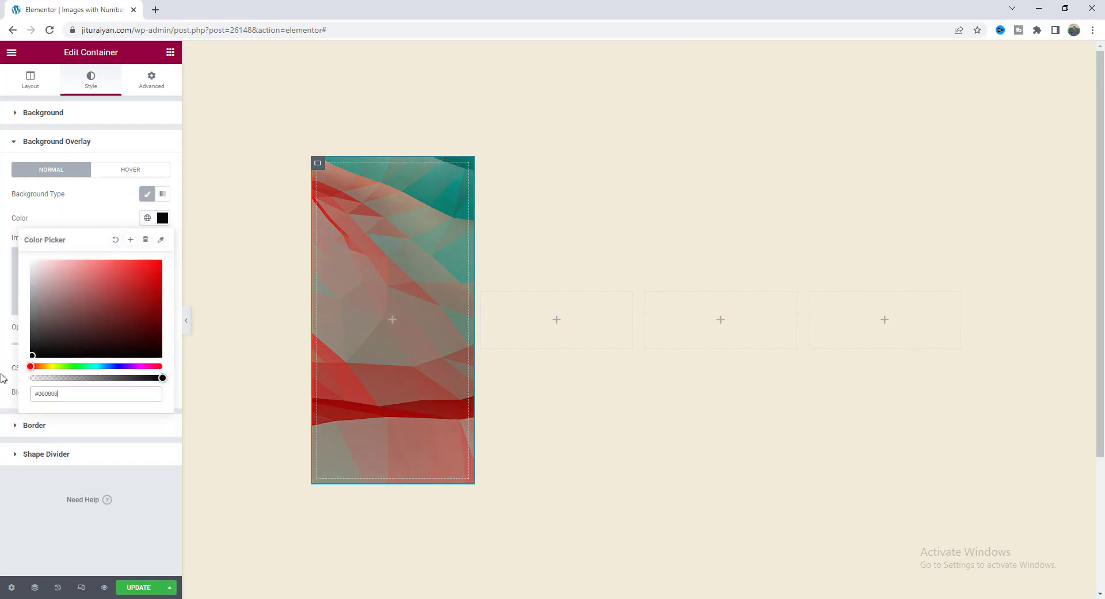
pyautogui.click(96, 209)
pyautogui.moveTo(70, 345); pyautogui.dragTo(39, 350)
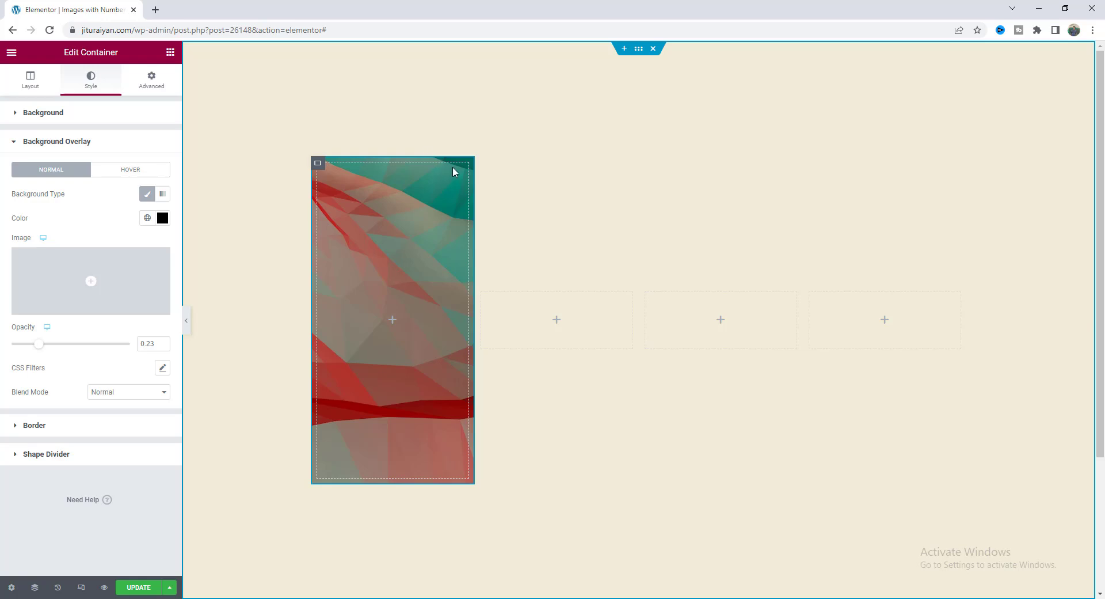
# Set the first column's border radius to 10 px on all corners
pyautogui.click(109, 424)
pyautogui.click(128, 263)
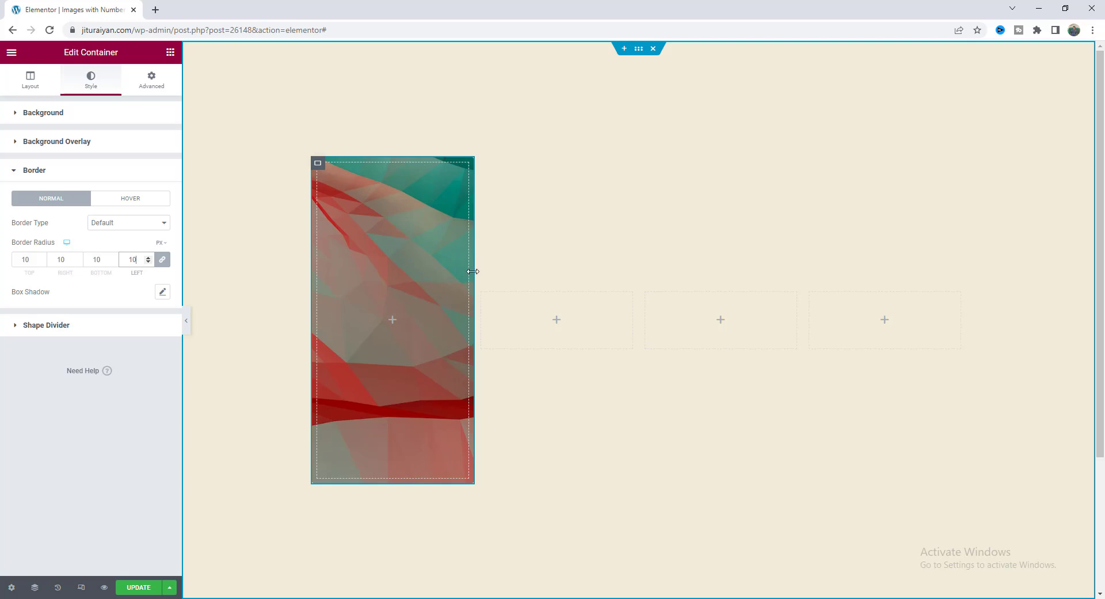
# Add a container inside the first column and copy the parent container's beige background color code
pyautogui.click(170, 52)
pyautogui.moveTo(60, 190); pyautogui.dragTo(387, 259)
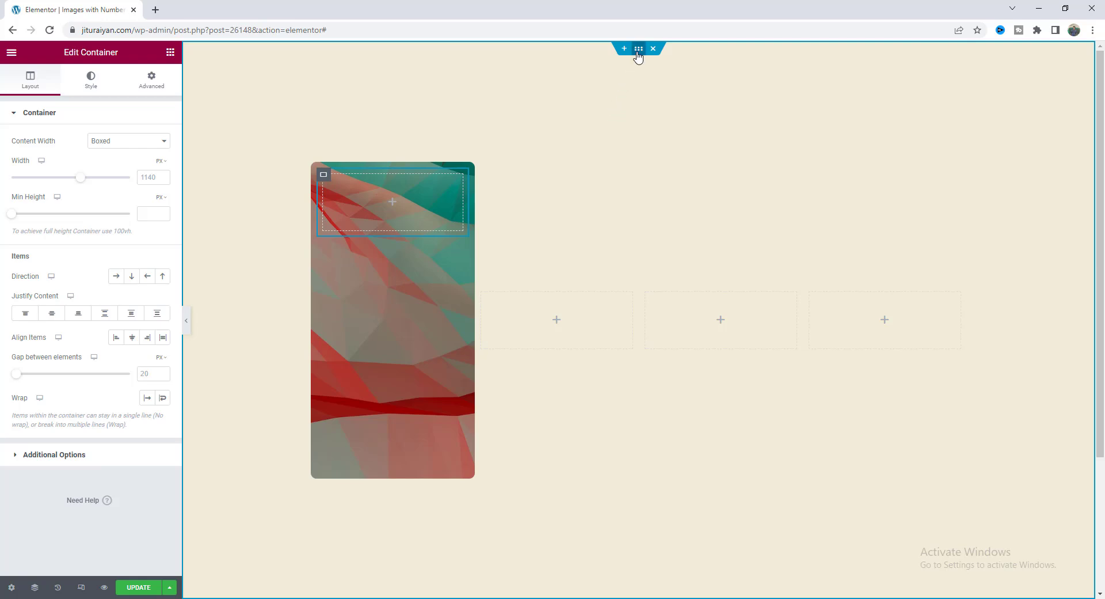
pyautogui.click(91, 80)
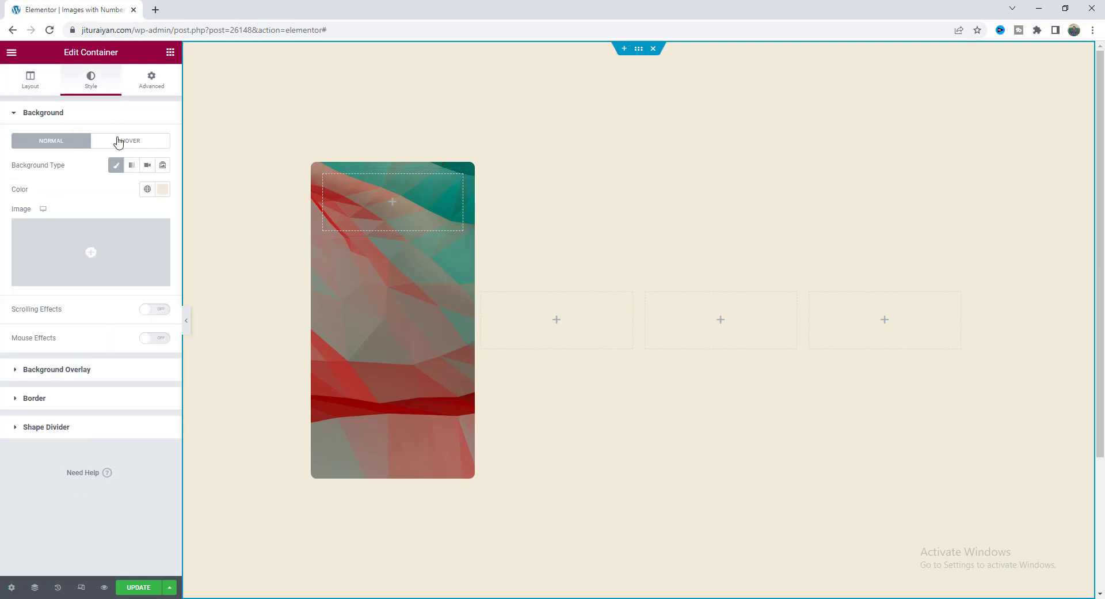
pyautogui.click(163, 189)
pyautogui.hotkey('ctrl', 'c')
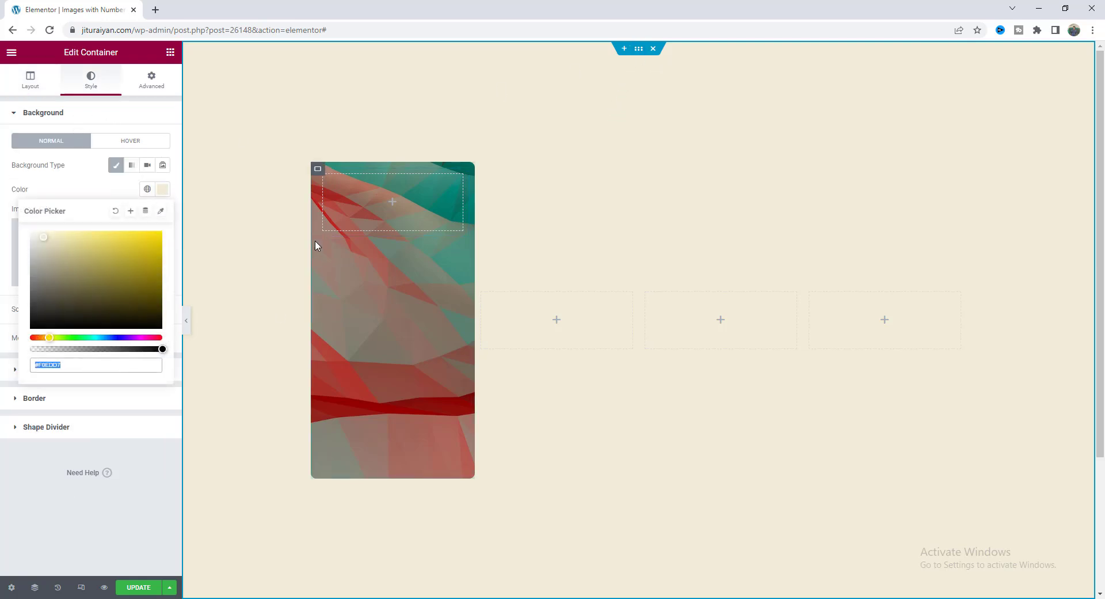
# Give the inner container a classic background using the copied beige color code
pyautogui.click(324, 180)
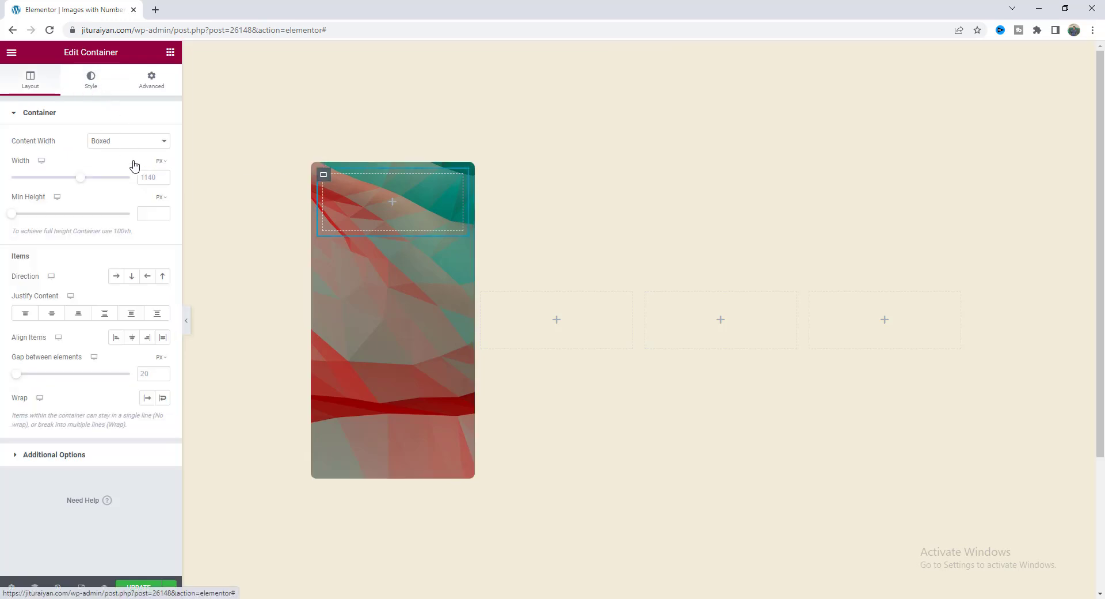
pyautogui.click(90, 79)
pyautogui.click(116, 165)
pyautogui.click(163, 189)
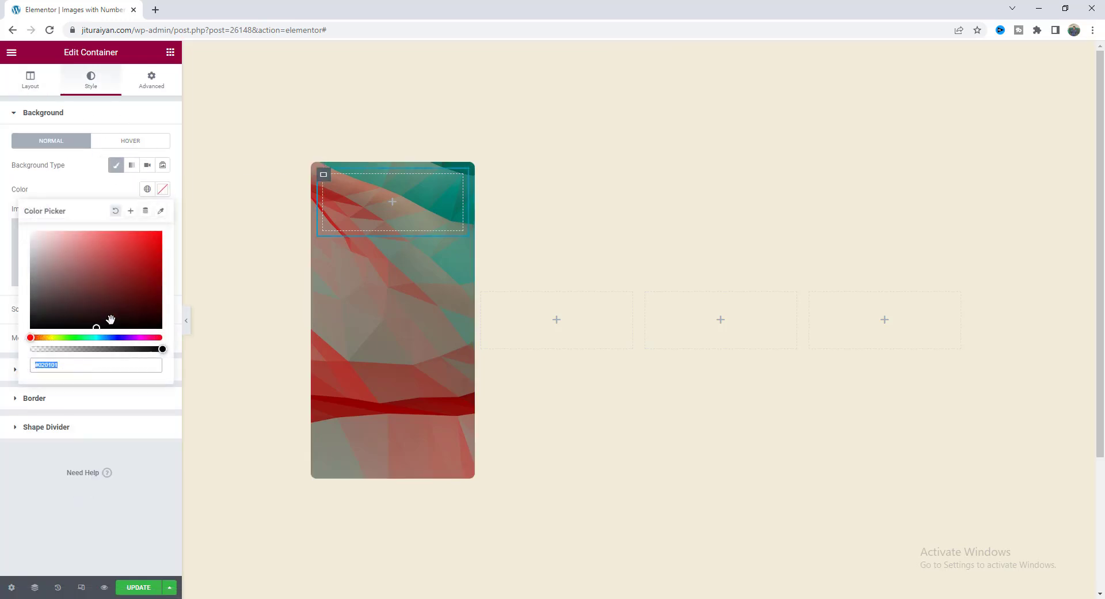
pyautogui.hotkey('ctrl', 'v')
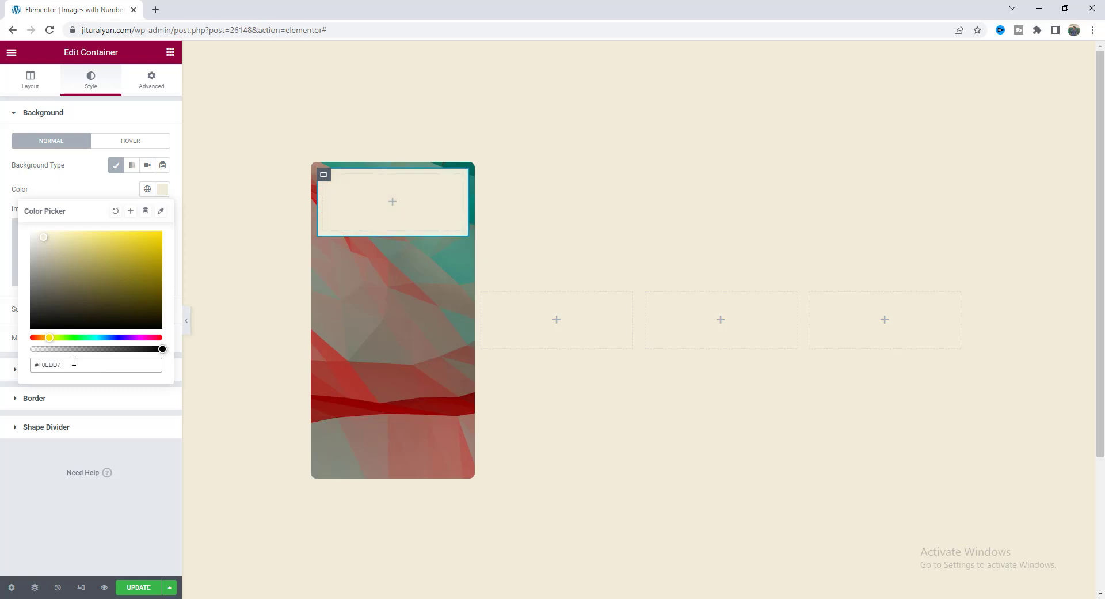
# Set the inner container's minimum height to 550 px
pyautogui.click(21, 97)
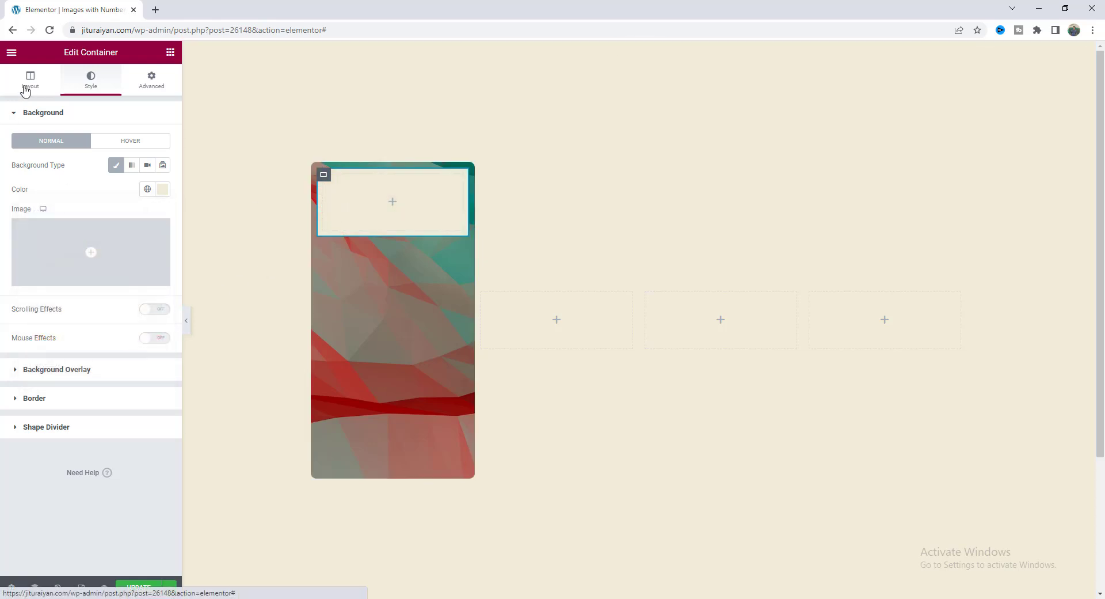
pyautogui.click(24, 86)
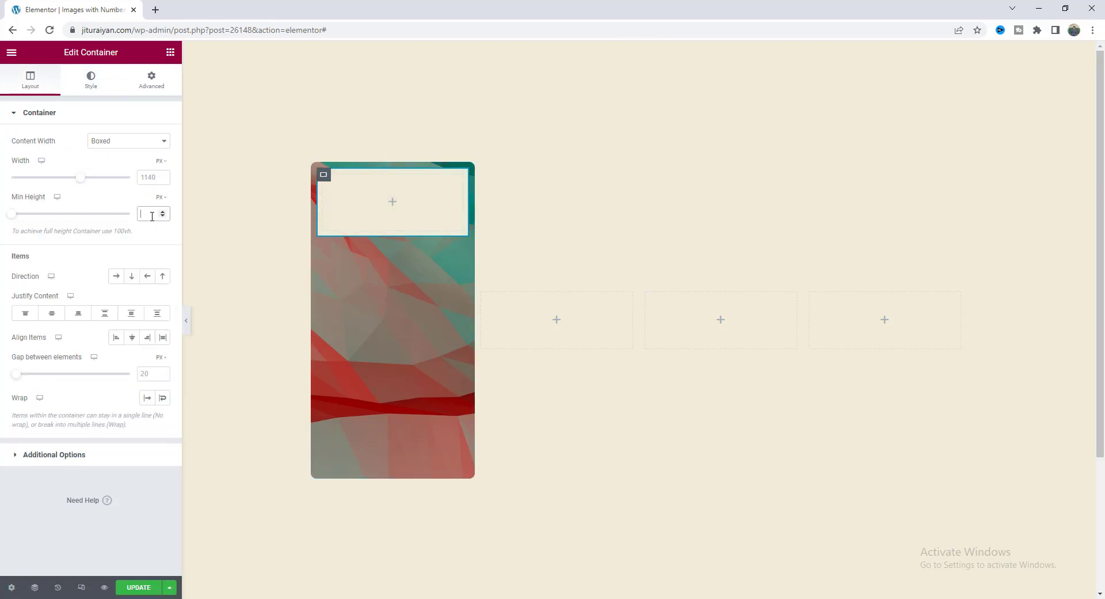
pyautogui.write('550')
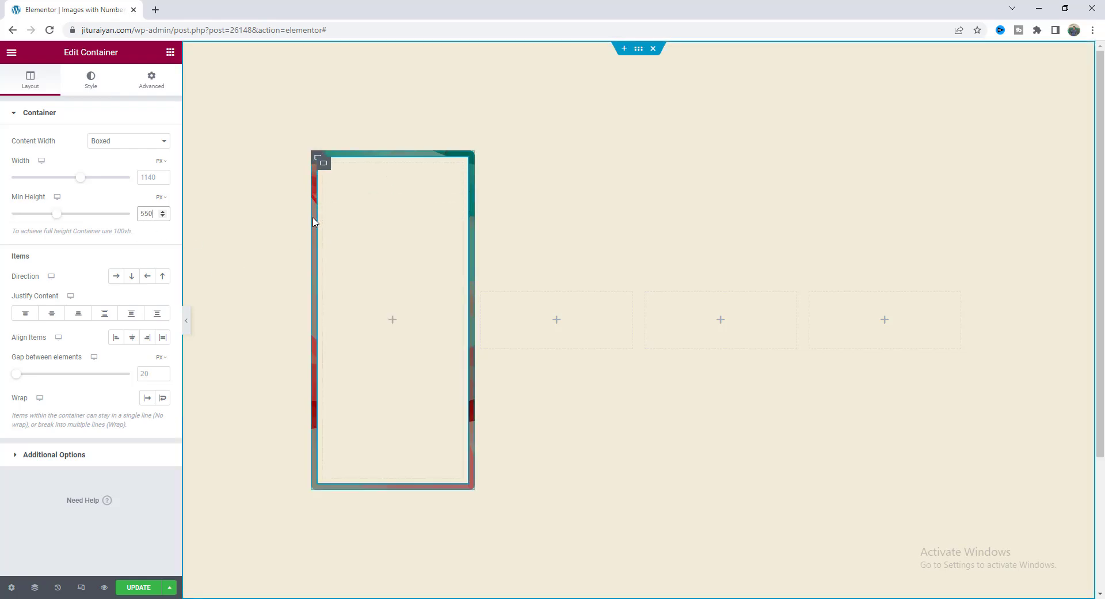
# Set the first column container's padding to 0 px on all sides
pyautogui.click(316, 160)
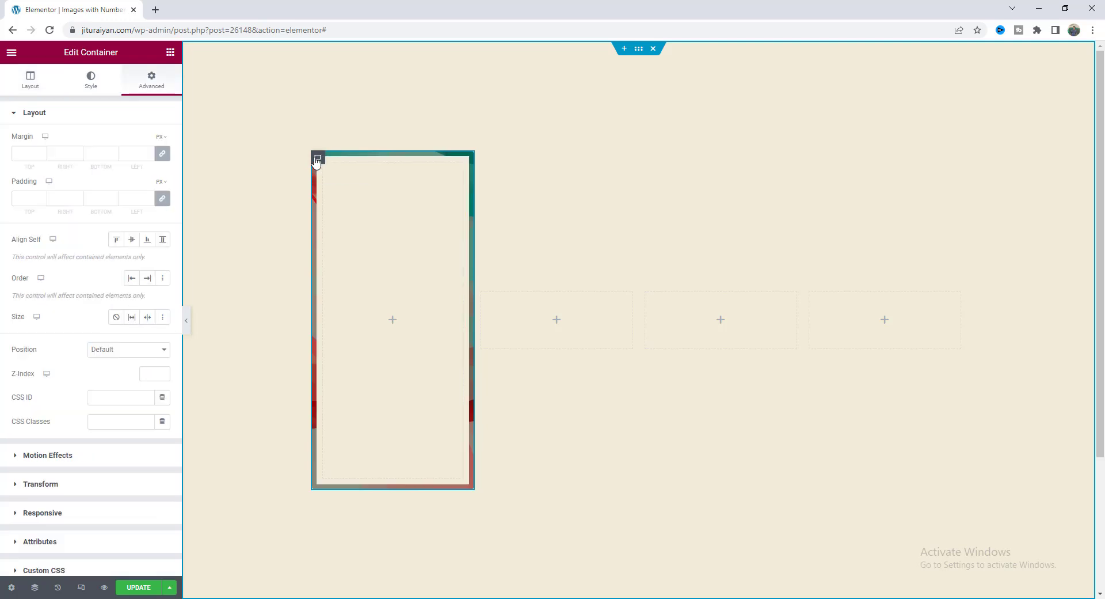
pyautogui.click(133, 201)
pyautogui.write('0')
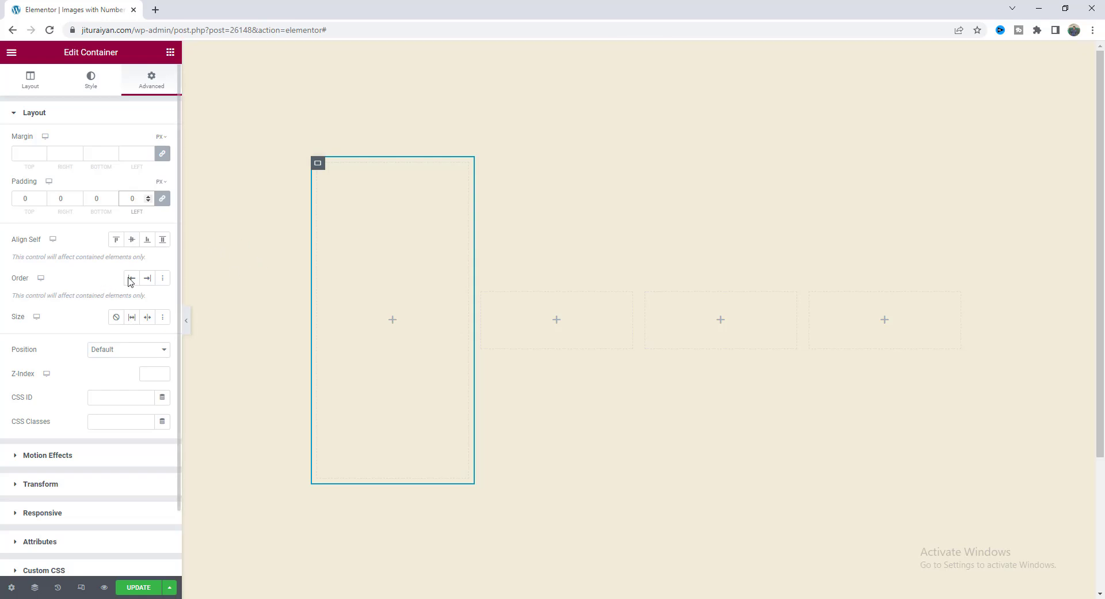
pyautogui.moveTo(387, 164)
pyautogui.mouseDown()
pyautogui.moveTo(342, 236)
pyautogui.moveTo(389, 165)
pyautogui.mouseUp()
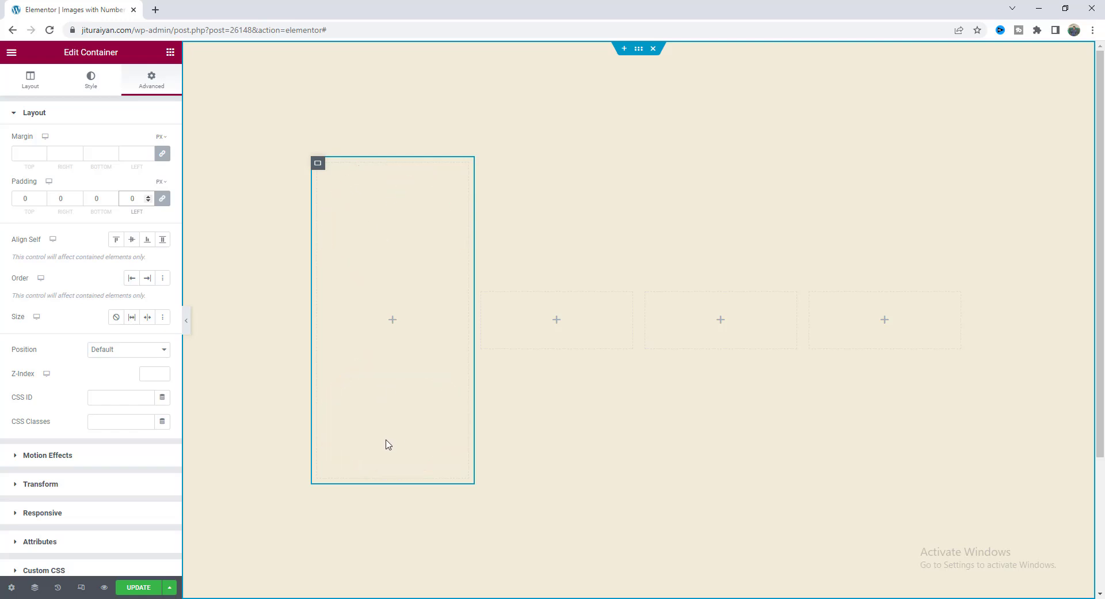
# Add another container nested inside the first column's beige inner container
pyautogui.click(170, 52)
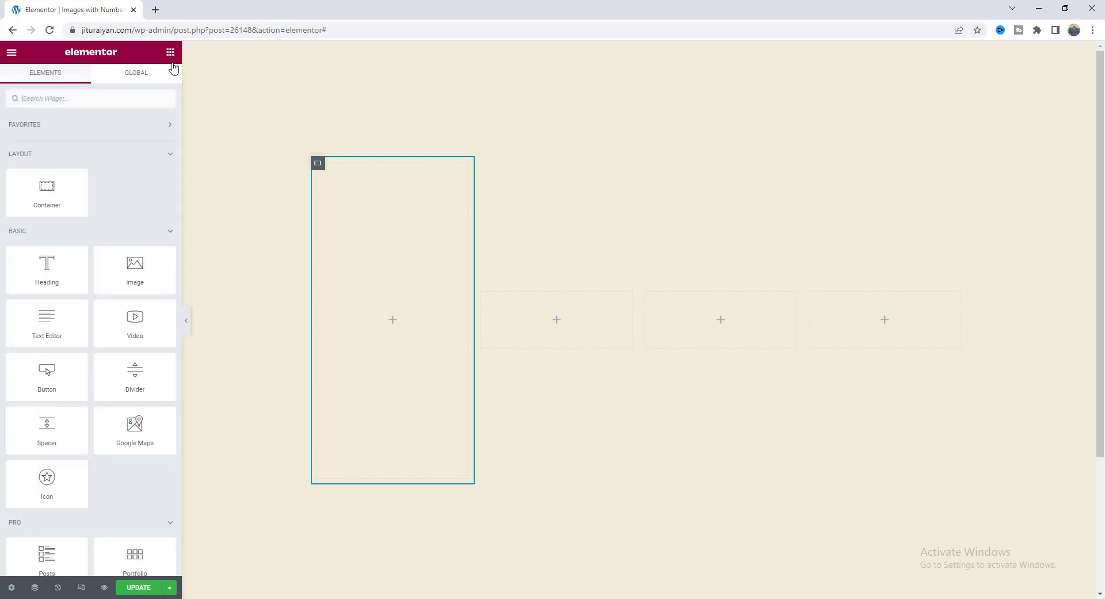
pyautogui.moveTo(68, 182); pyautogui.dragTo(360, 230)
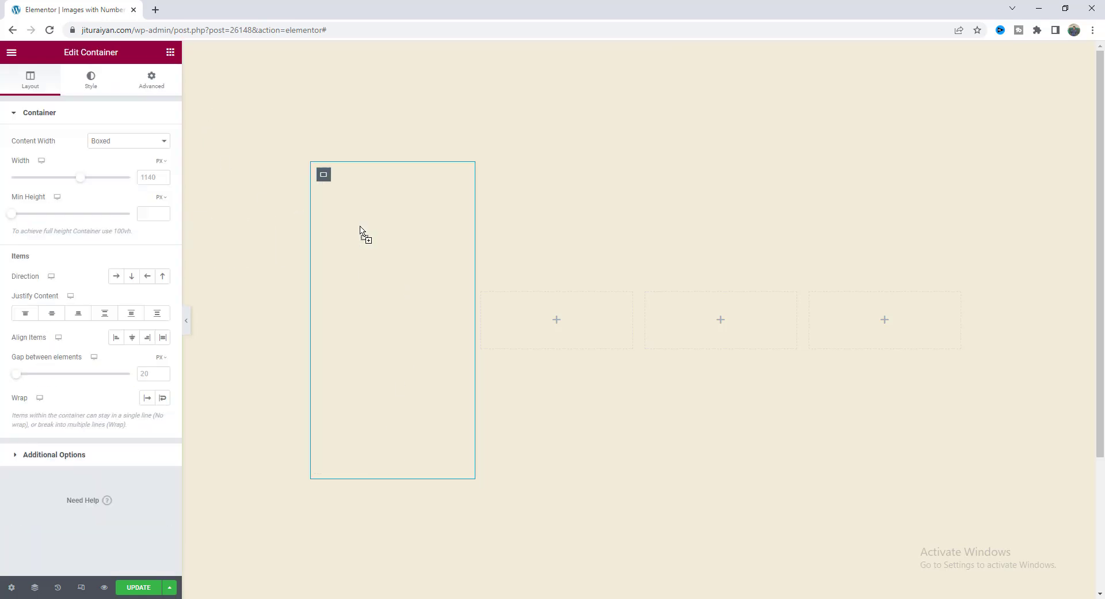
# Add a centered heading titled "WEB DESIGN" inside the nested container of the first column
pyautogui.click(170, 52)
pyautogui.moveTo(47, 267); pyautogui.dragTo(393, 213)
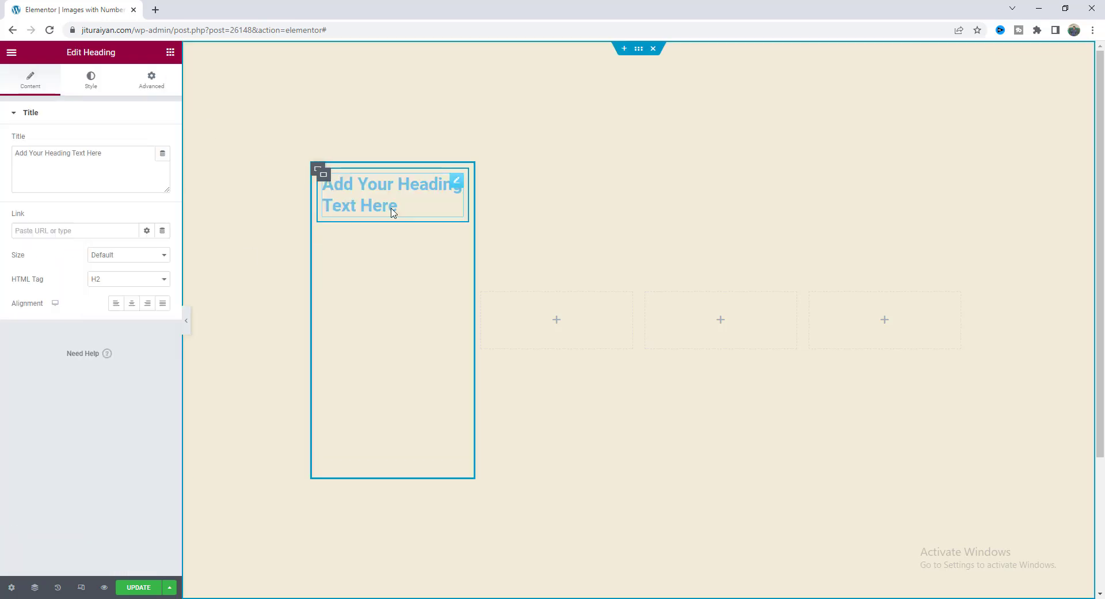
pyautogui.tripleClick(113, 154)
pyautogui.write('WEB DESIGN')
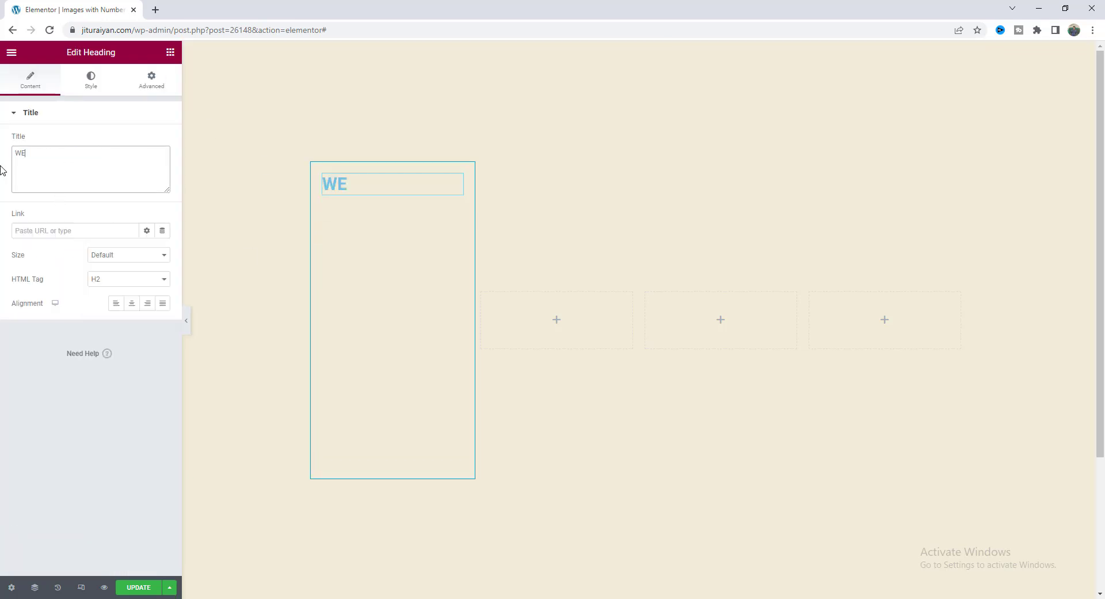
pyautogui.click(132, 303)
# Set the WEB DESIGN heading's text color to #2B2B2B
pyautogui.click(91, 83)
pyautogui.click(162, 141)
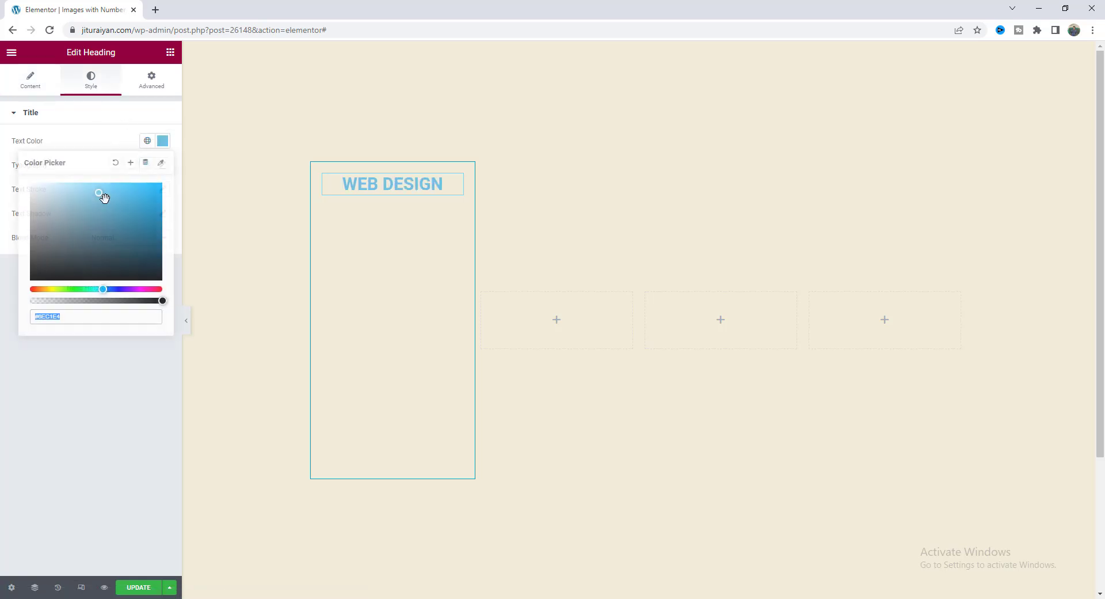
pyautogui.write('#2B2B2B')
pyautogui.click(138, 164)
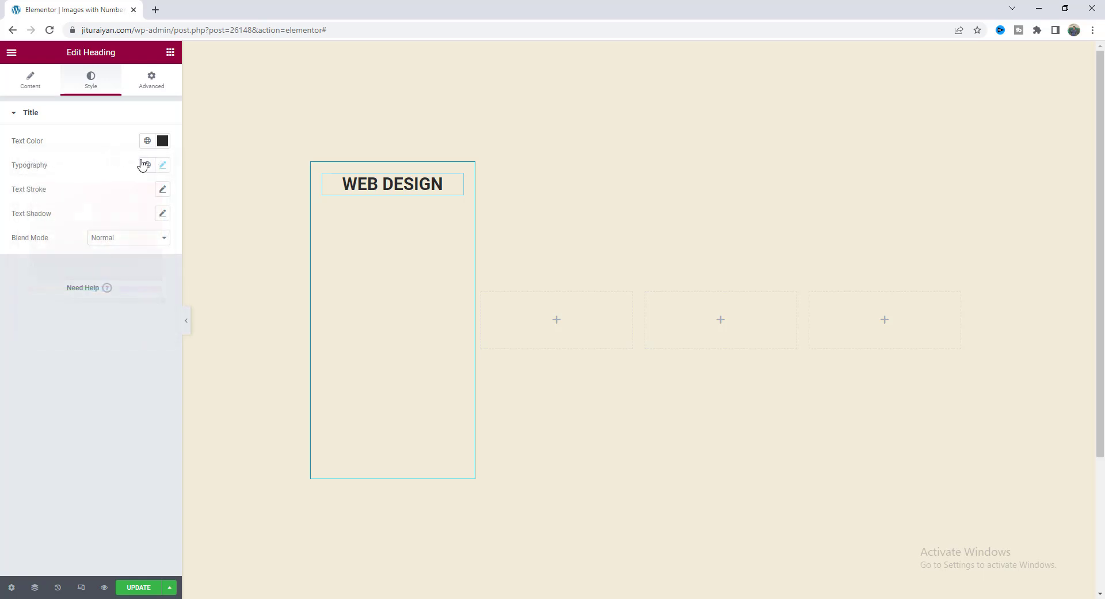
# Set the WEB DESIGN heading's typography to Poppins, 40 px, with a line height of 1.1 em
pyautogui.click(162, 164)
pyautogui.click(125, 218)
pyautogui.write('popp')
pyautogui.click(124, 264)
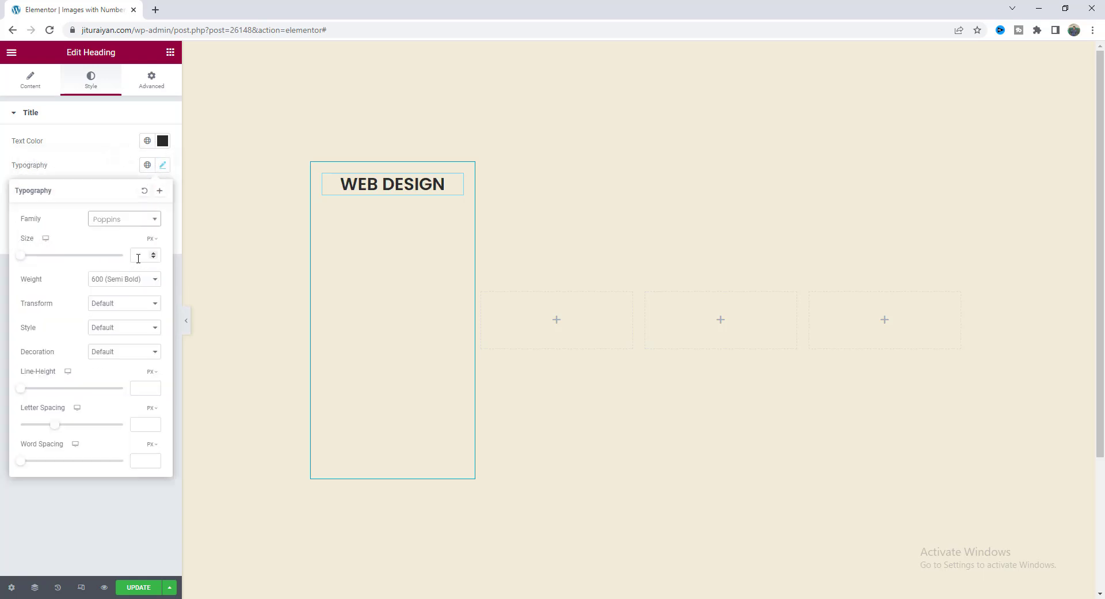
pyautogui.click(151, 387)
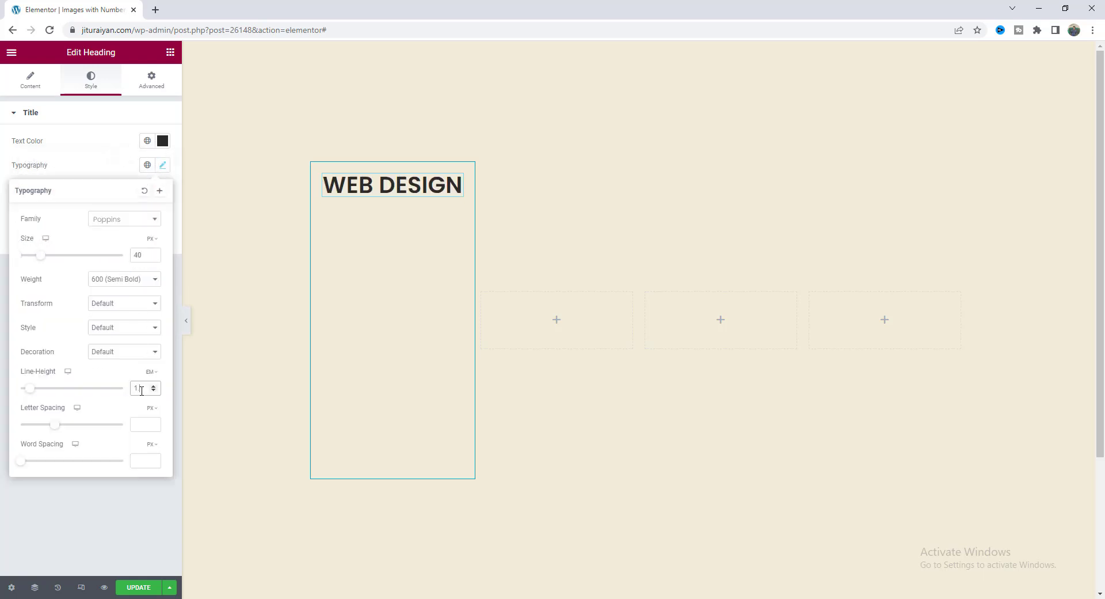
# Duplicate the WEB DESIGN heading and change the copy's title to "Pixel Perfect"
pyautogui.rightClick(359, 190)
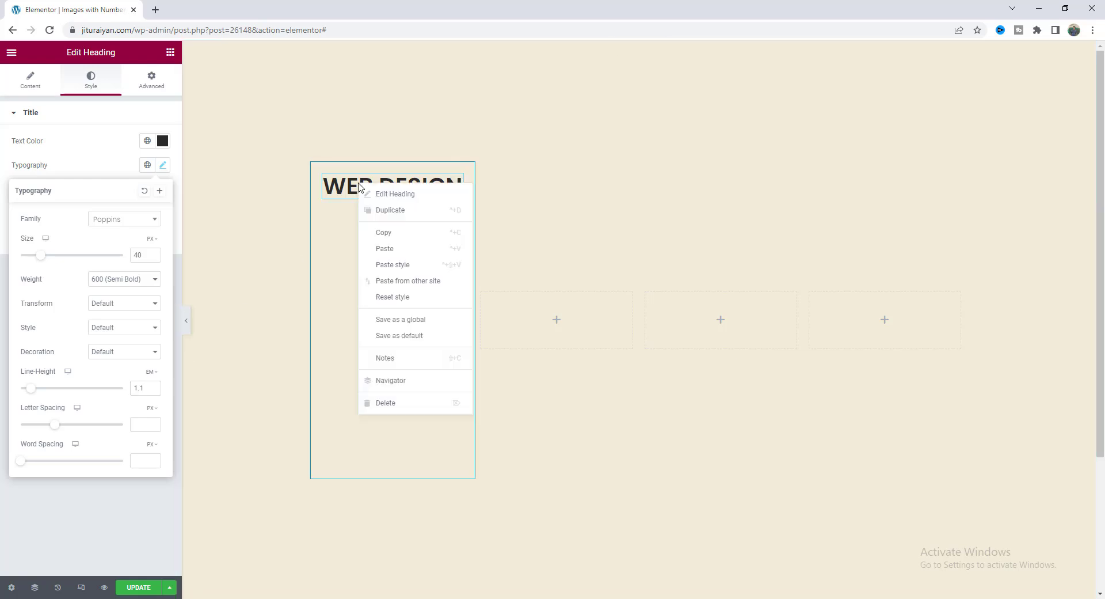
pyautogui.click(385, 217)
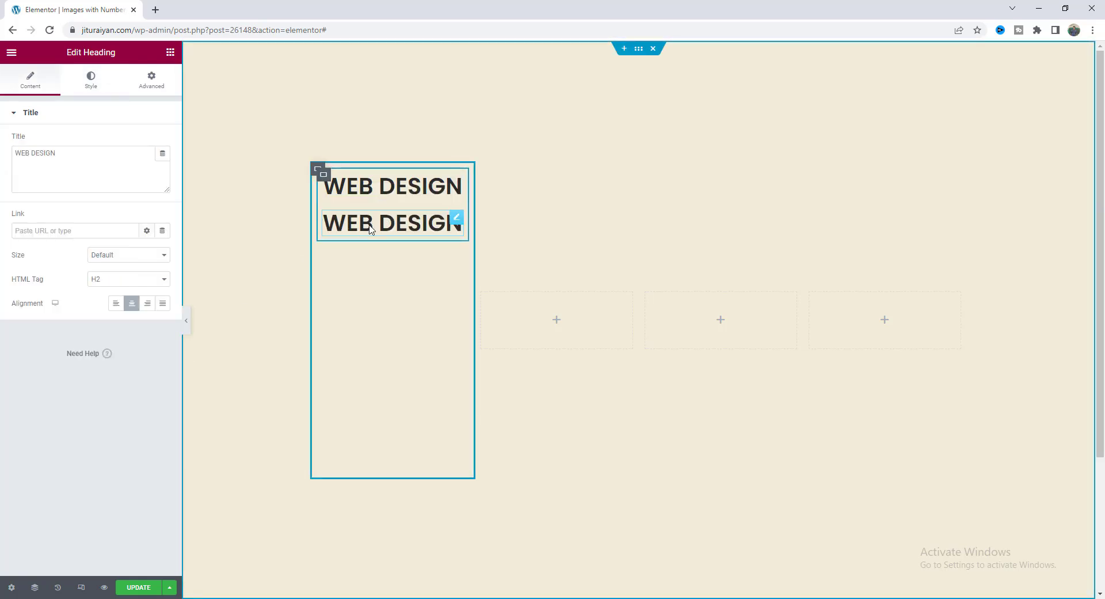
pyautogui.tripleClick(72, 155)
pyautogui.write('Pixel Perfect')
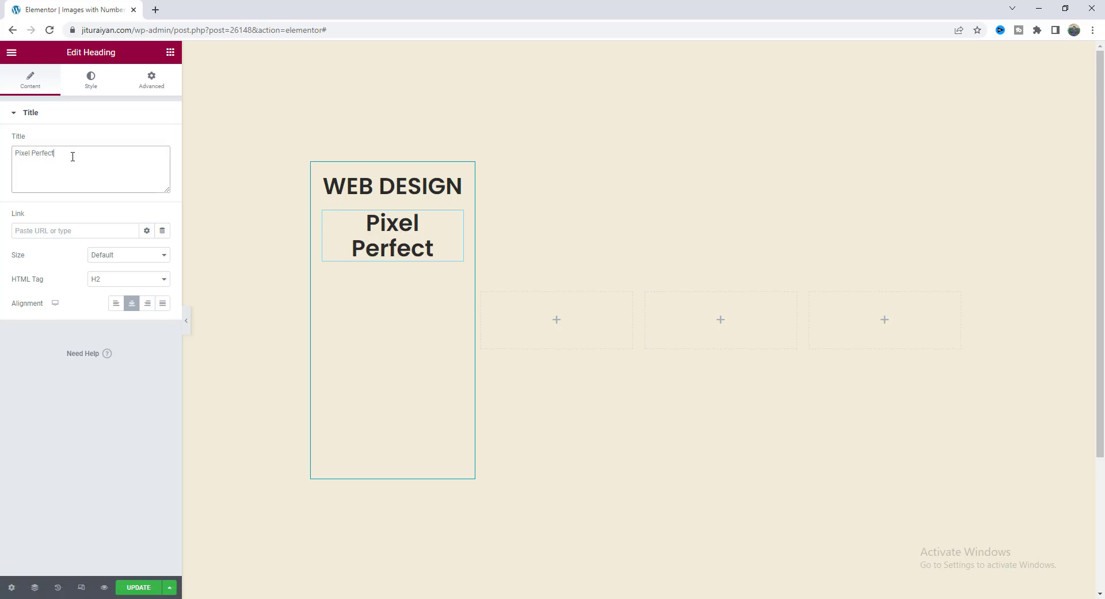
# Set the Pixel Perfect heading's typography to 16 px and weight 400 (Normal), and clear its line height
pyautogui.click(88, 84)
pyautogui.click(163, 165)
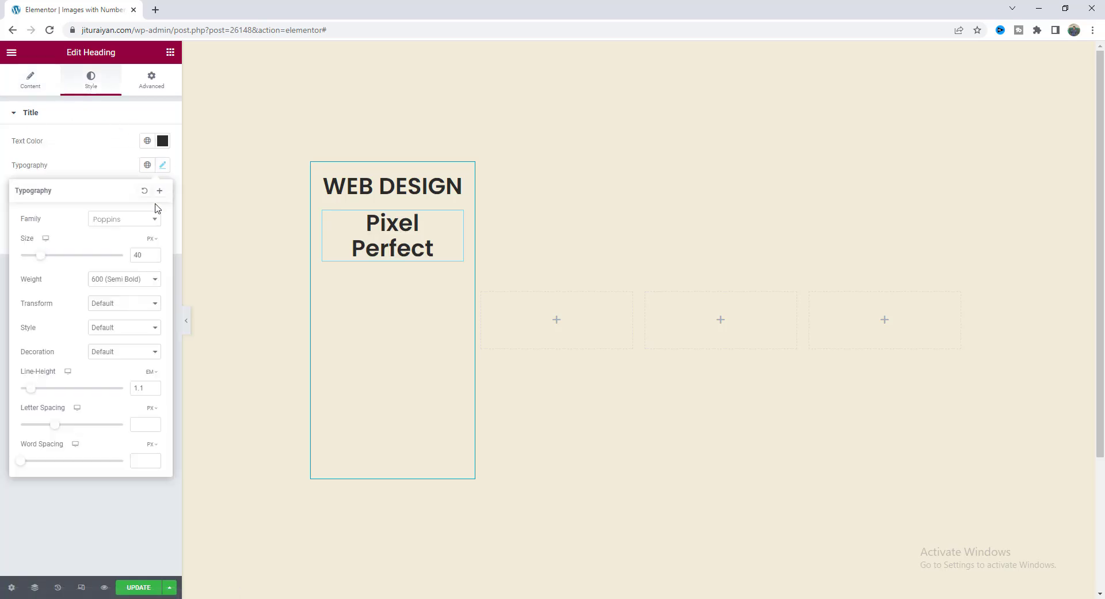
pyautogui.doubleClick(139, 254)
pyautogui.write('16')
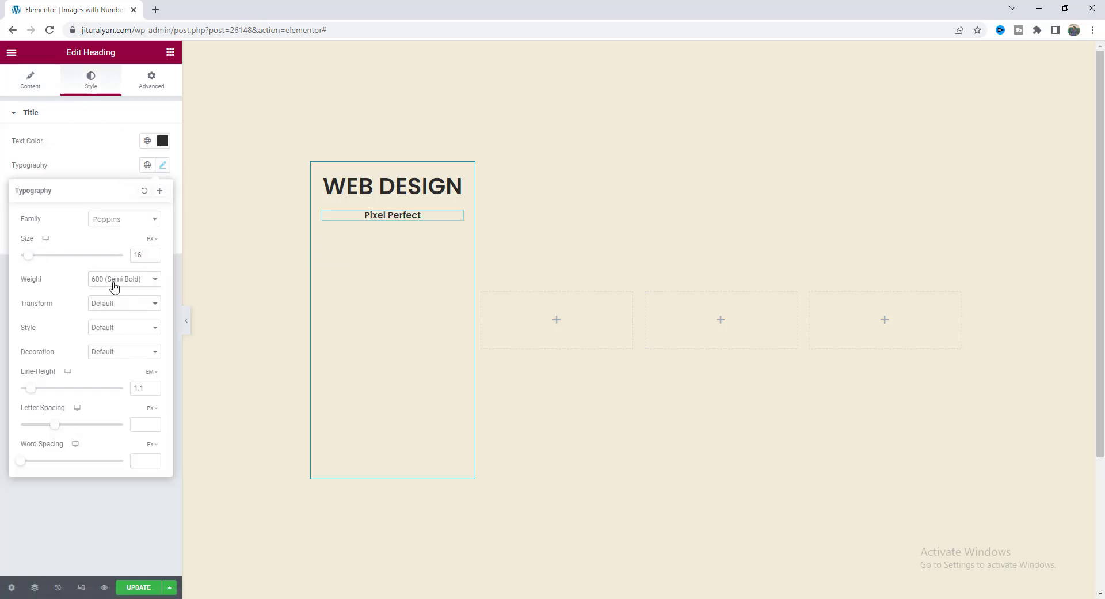
pyautogui.click(114, 282)
pyautogui.click(114, 316)
pyautogui.click(135, 388)
pyautogui.press('BackSpace')
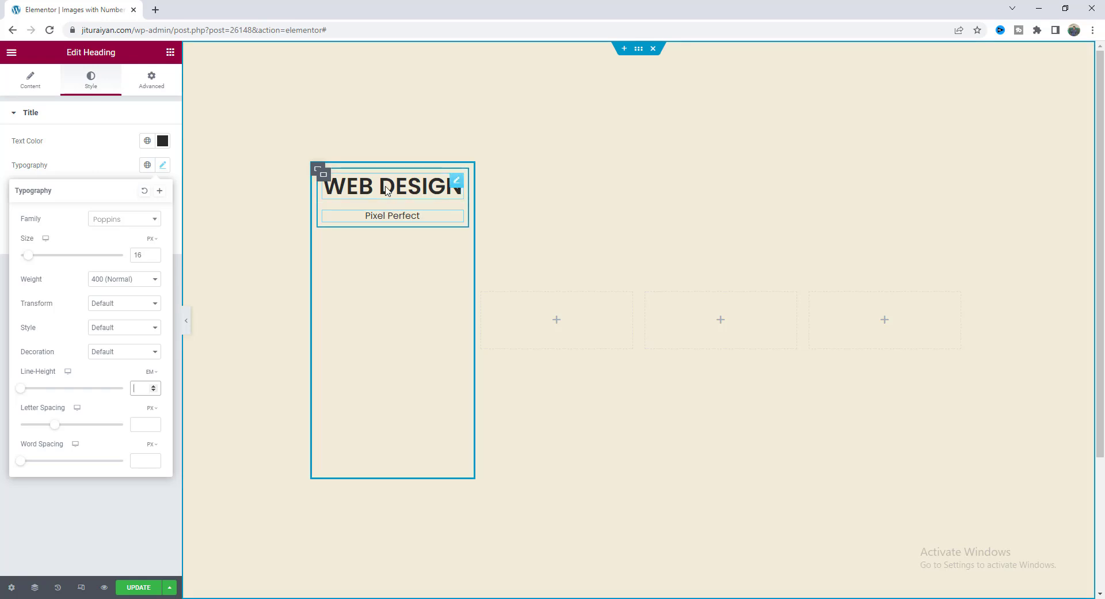
# Give the WEB DESIGN heading a bottom margin of -5 px and 0 px on the other sides
pyautogui.click(449, 188)
pyautogui.click(154, 87)
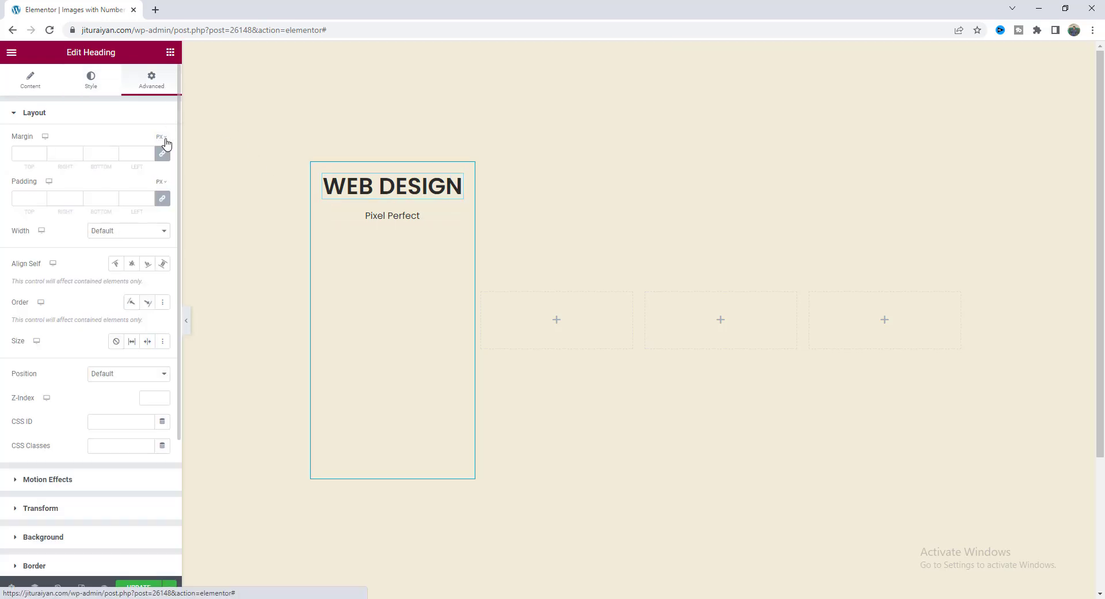
pyautogui.doubleClick(86, 158)
pyautogui.write('-5')
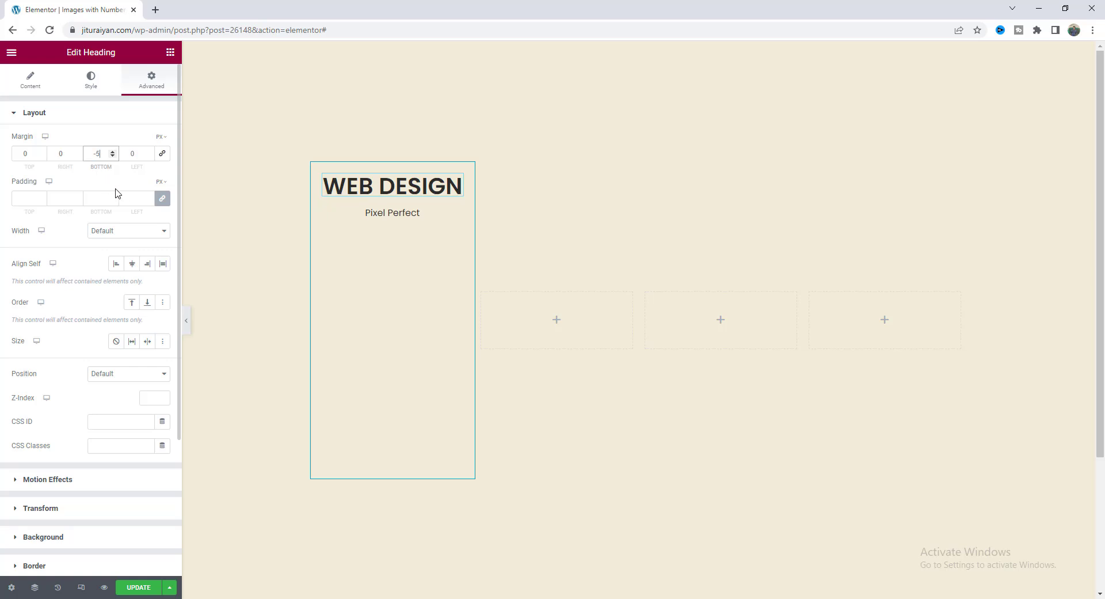
# Set the container around the two headings to Full Width content with a width of 250 px
pyautogui.click(320, 172)
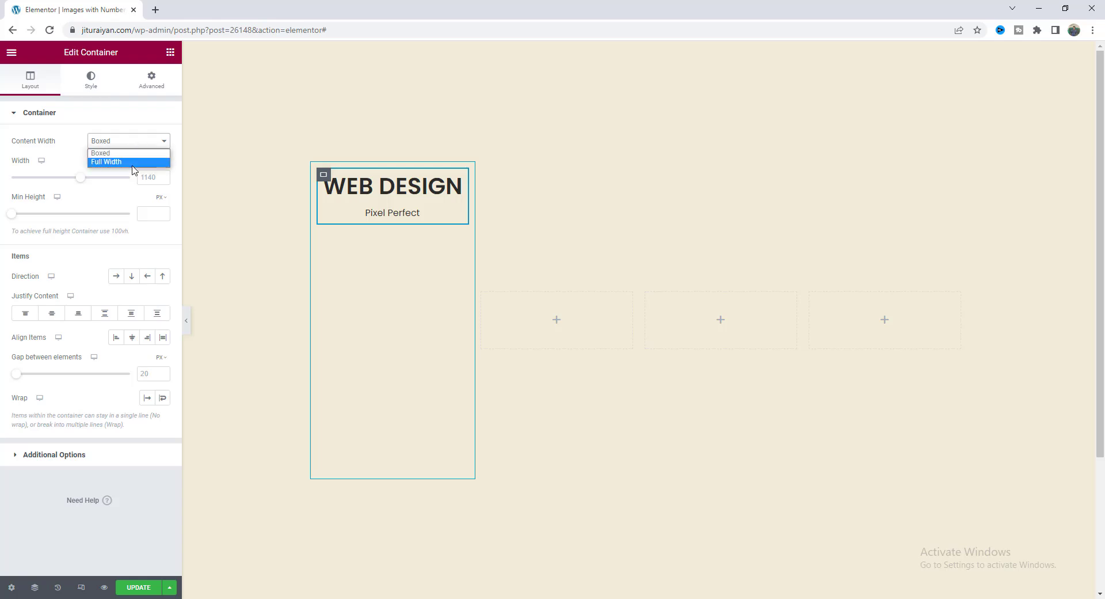
pyautogui.click(133, 163)
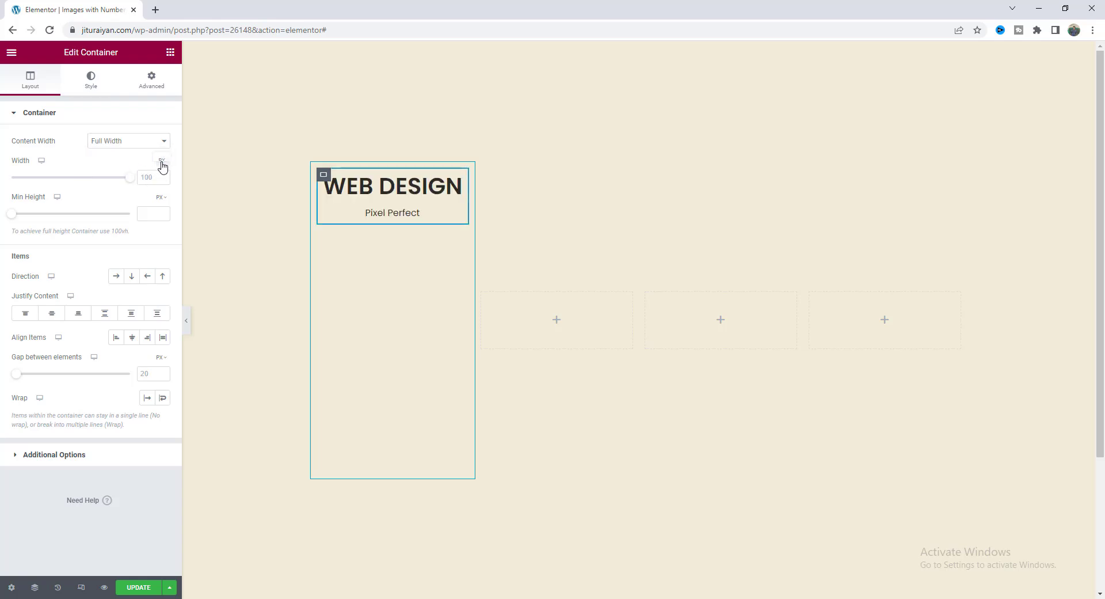
pyautogui.click(163, 165)
pyautogui.doubleClick(147, 176)
pyautogui.write('25')
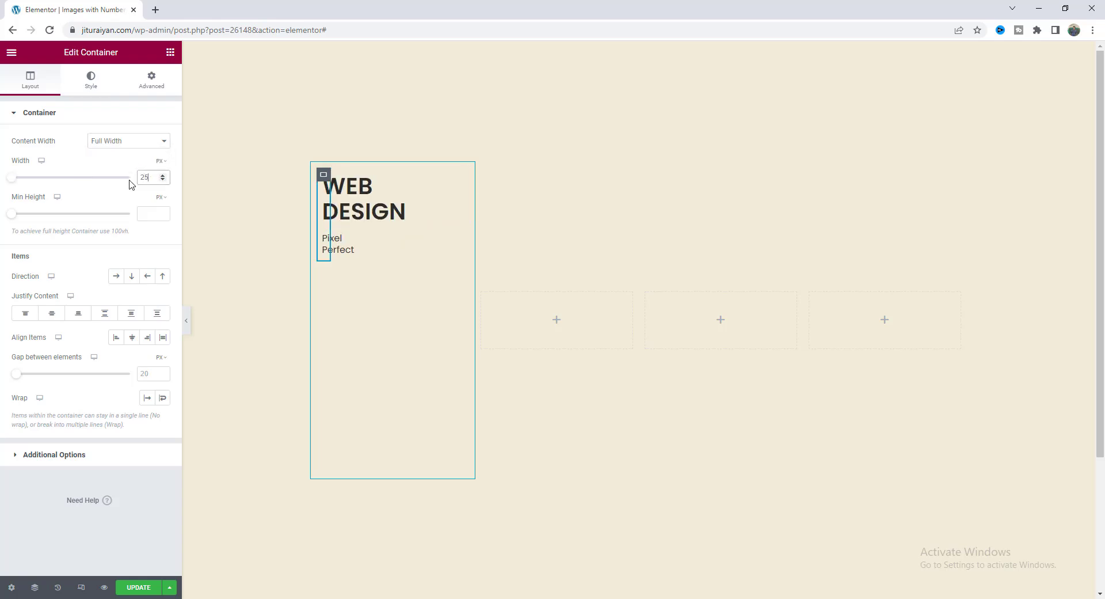
pyautogui.write('0')
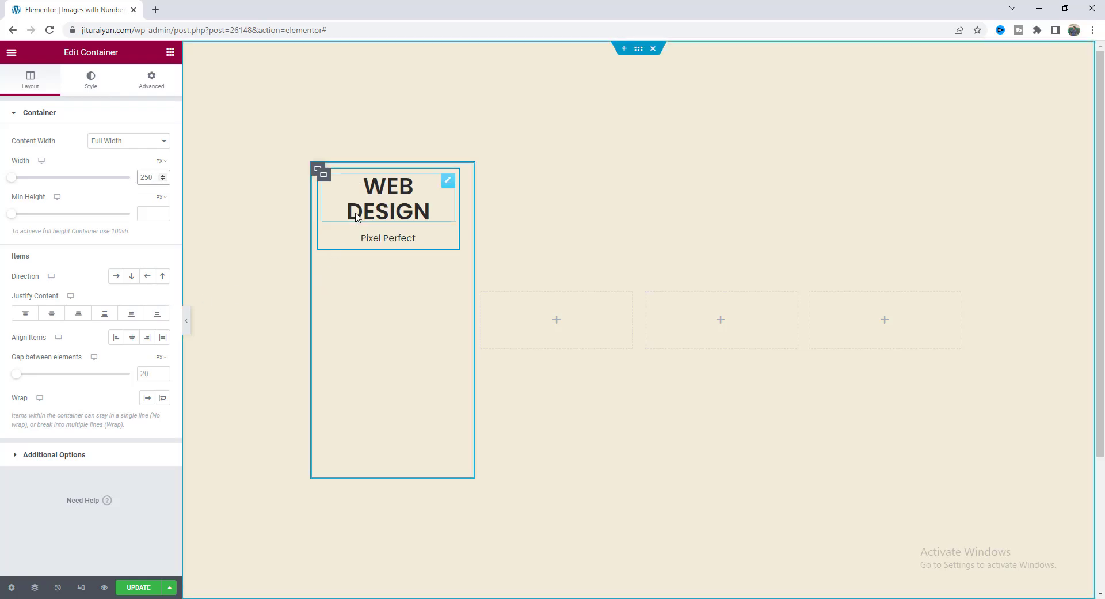
# Paste a copy of the WEB DESIGN heading into the beige container below the headings and title it "1"
pyautogui.rightClick(369, 200)
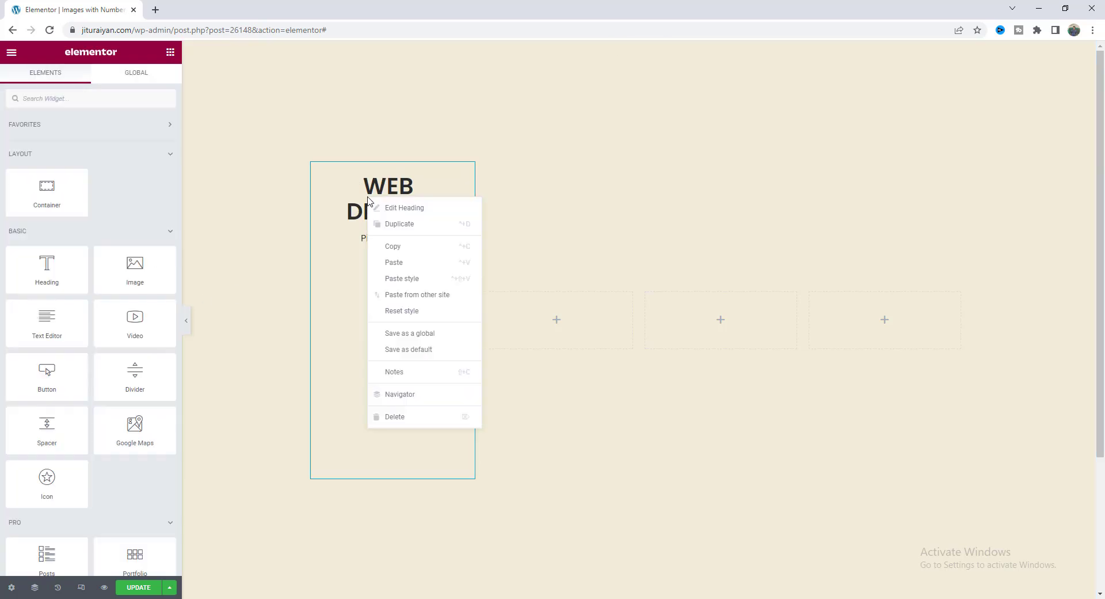
pyautogui.click(391, 242)
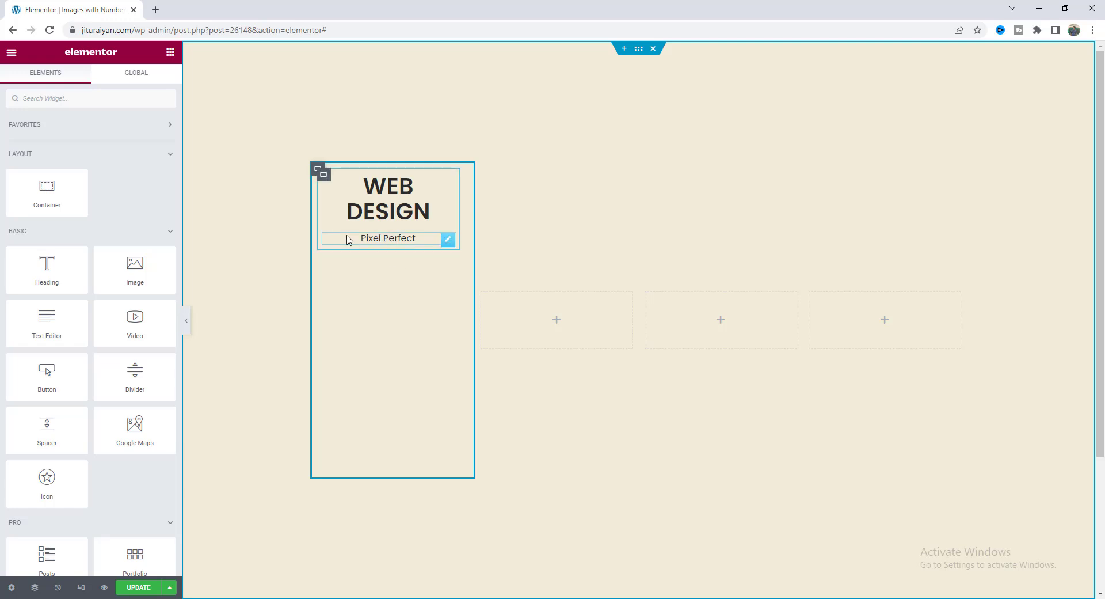
pyautogui.rightClick(350, 285)
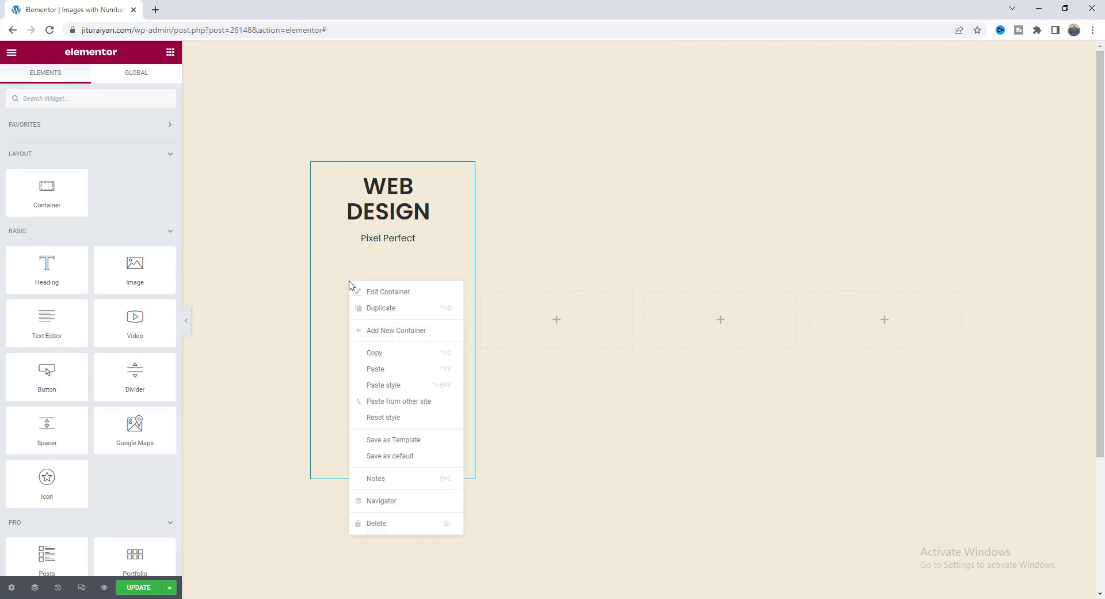
pyautogui.click(377, 373)
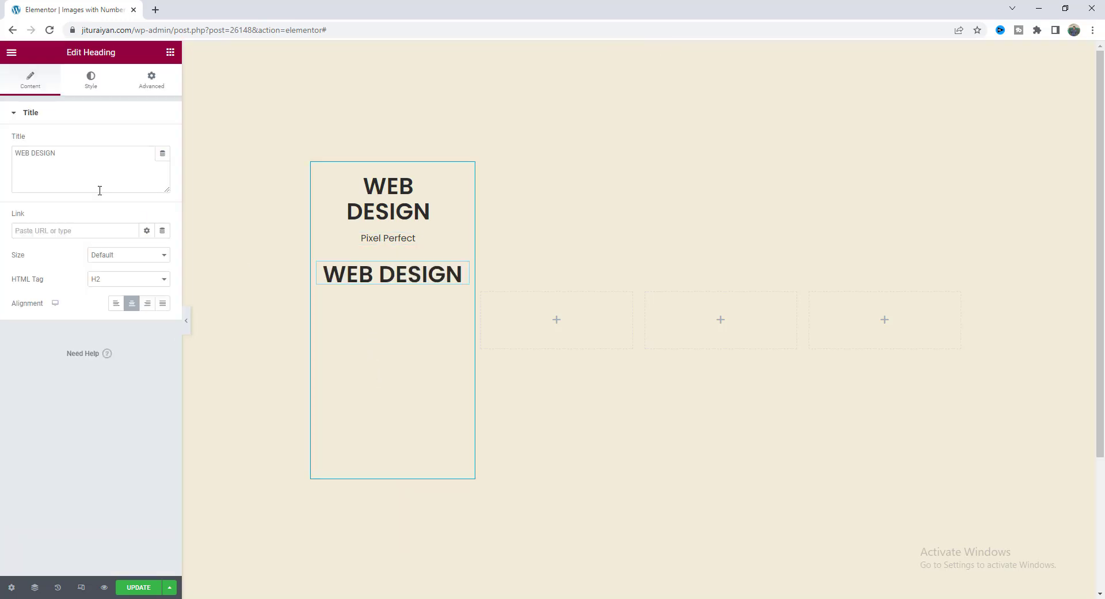
pyautogui.moveTo(77, 155); pyautogui.dragTo(1, 161)
pyautogui.write('1')
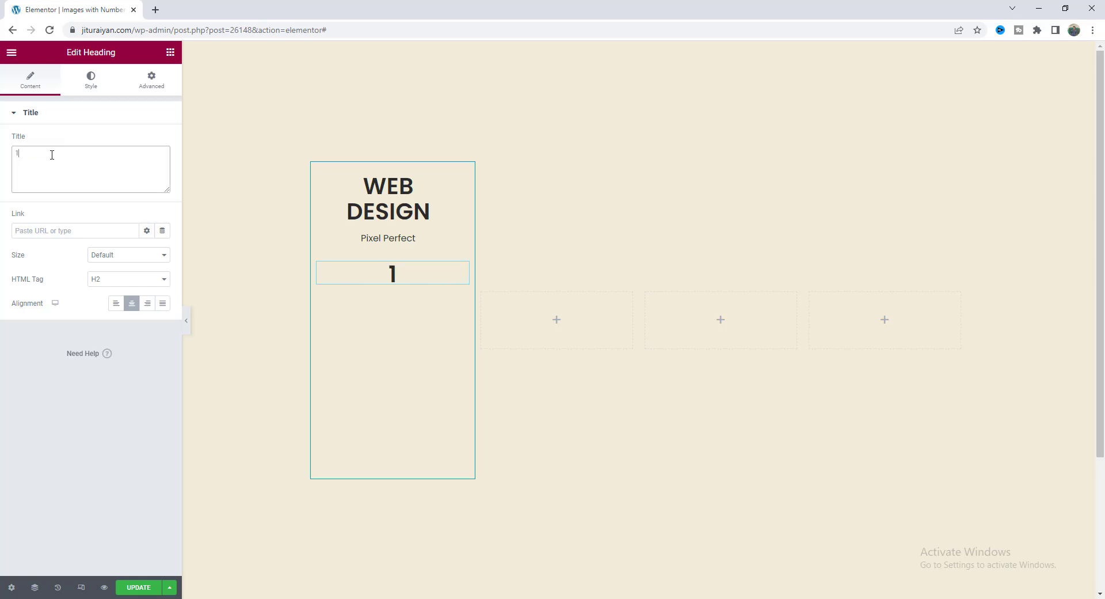
# Set the number 1 heading's text color to dark red #A21F1F
pyautogui.click(91, 85)
pyautogui.click(162, 140)
pyautogui.click(99, 222)
pyautogui.moveTo(138, 225)
pyautogui.mouseDown()
pyautogui.moveTo(175, 214)
pyautogui.moveTo(137, 221)
pyautogui.mouseUp()
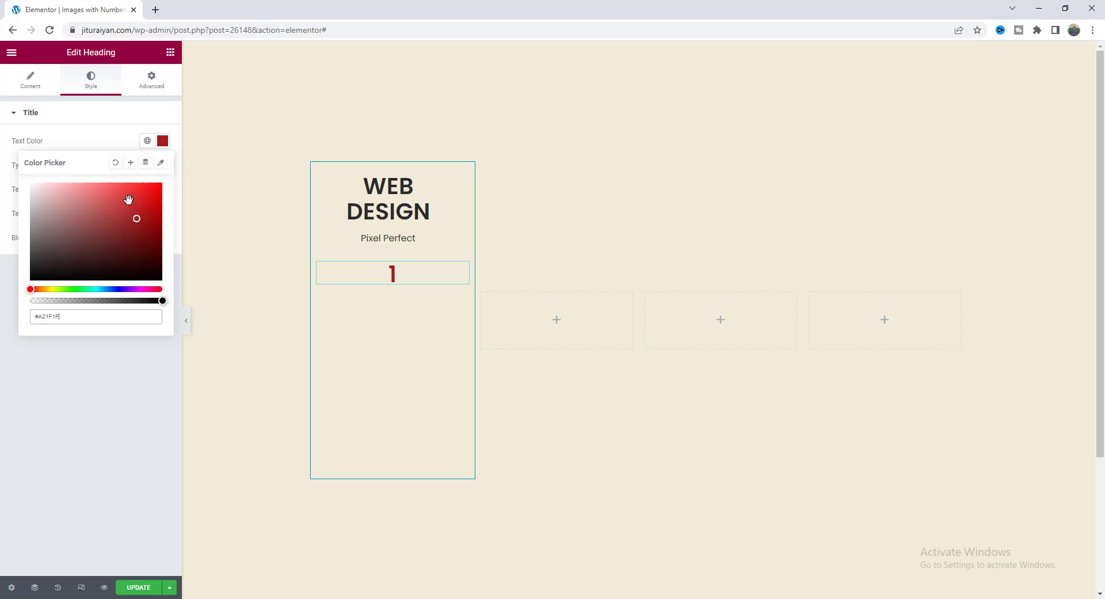
pyautogui.click(122, 141)
# Set the number 1 heading's typography to 250 px, weight 500 (Medium), with a line height of 0.8 em
pyautogui.click(162, 164)
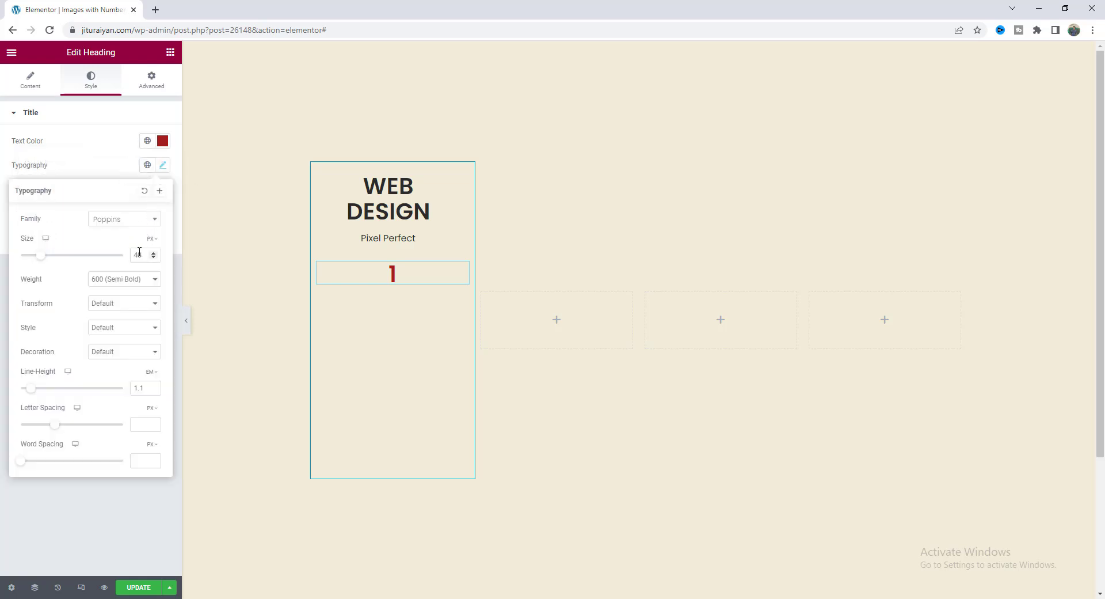
pyautogui.write('250')
pyautogui.click(121, 279)
pyautogui.click(118, 314)
pyautogui.doubleClick(139, 388)
pyautogui.write('0.8')
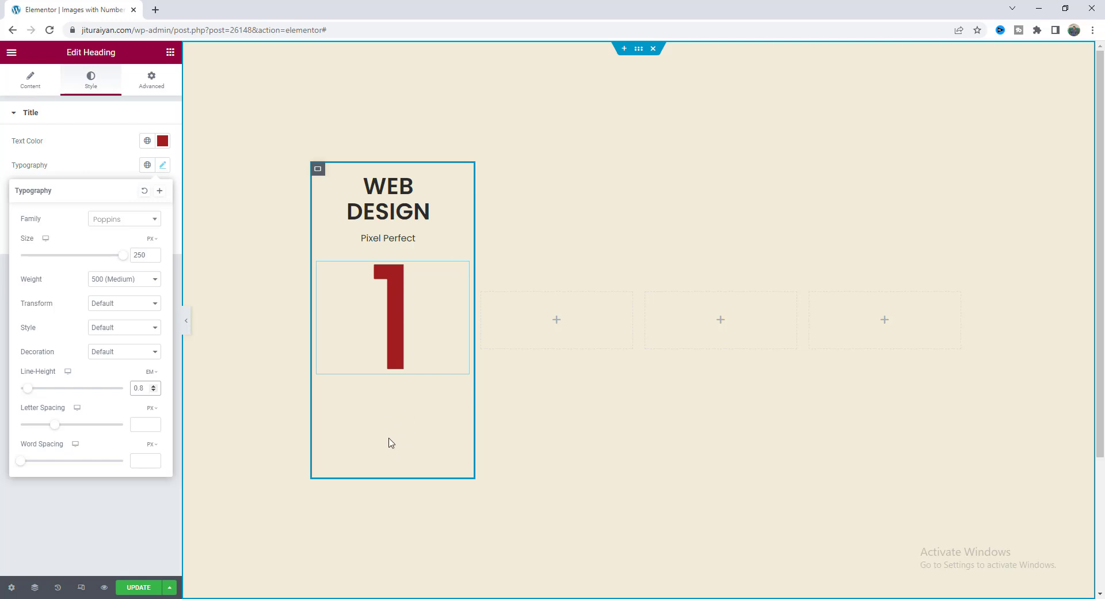
# Justify the beige container's content with Space Between and align its items to the center
pyautogui.click(318, 171)
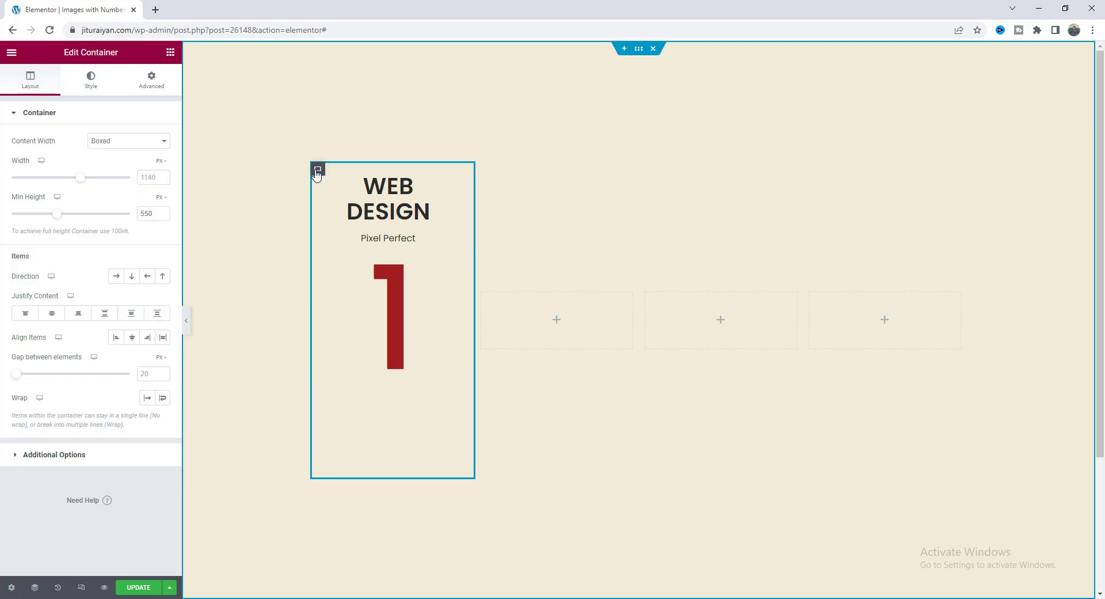
pyautogui.click(105, 315)
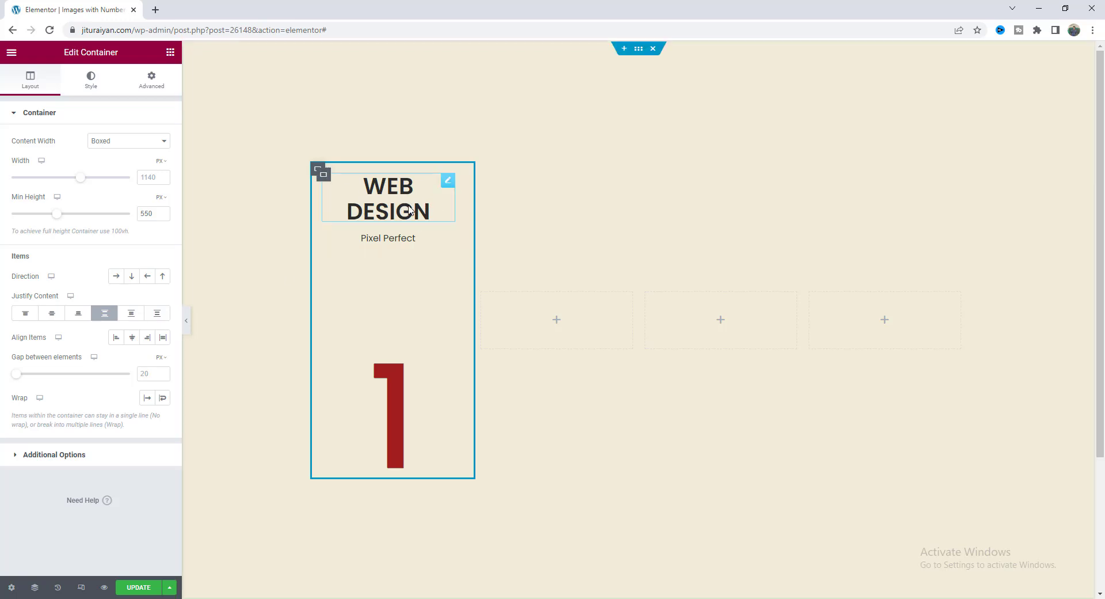
pyautogui.click(133, 340)
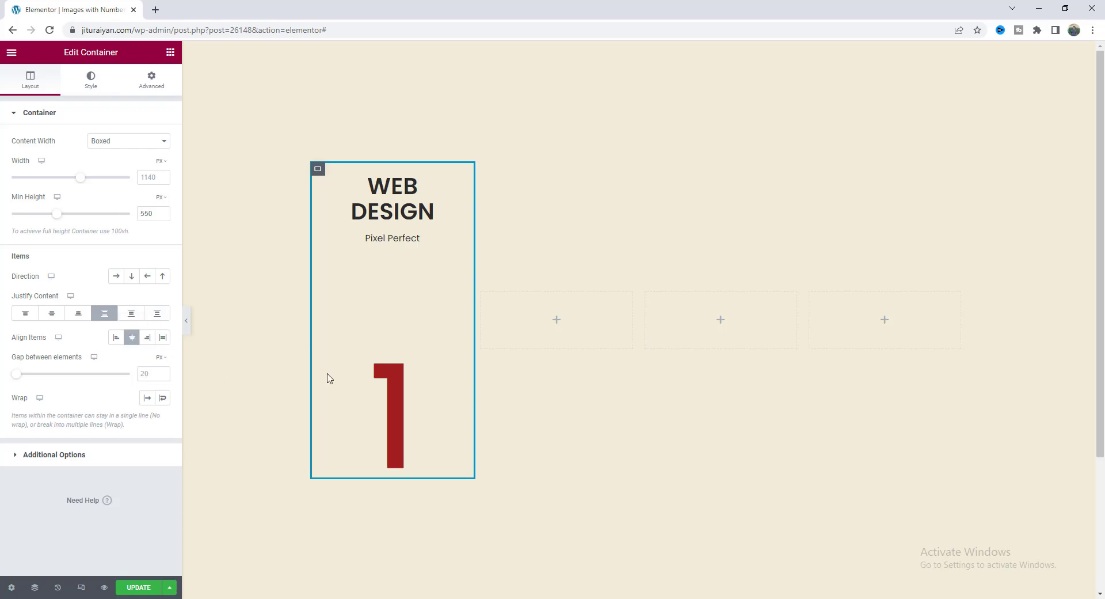
# Set the beige container's padding to 55 px at the top and bottom and 0 px on the sides
pyautogui.click(152, 81)
pyautogui.click(161, 198)
pyautogui.click(29, 198)
pyautogui.write('55')
pyautogui.doubleClick(105, 200)
pyautogui.write('55')
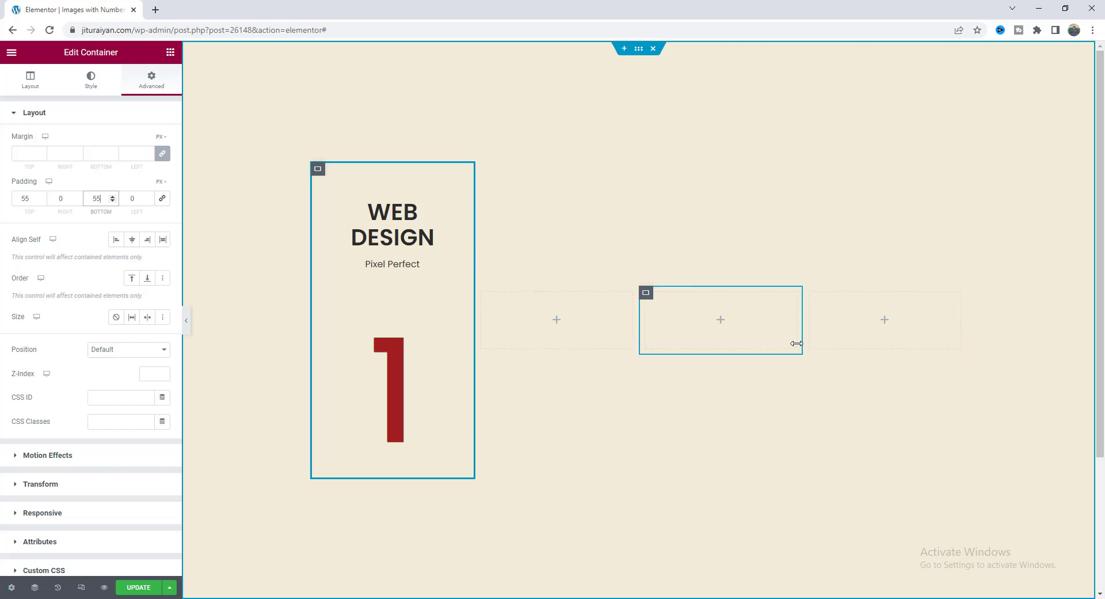
# Add a divider below the number 1, with its gap set to 0 and its weight to 400
pyautogui.click(170, 52)
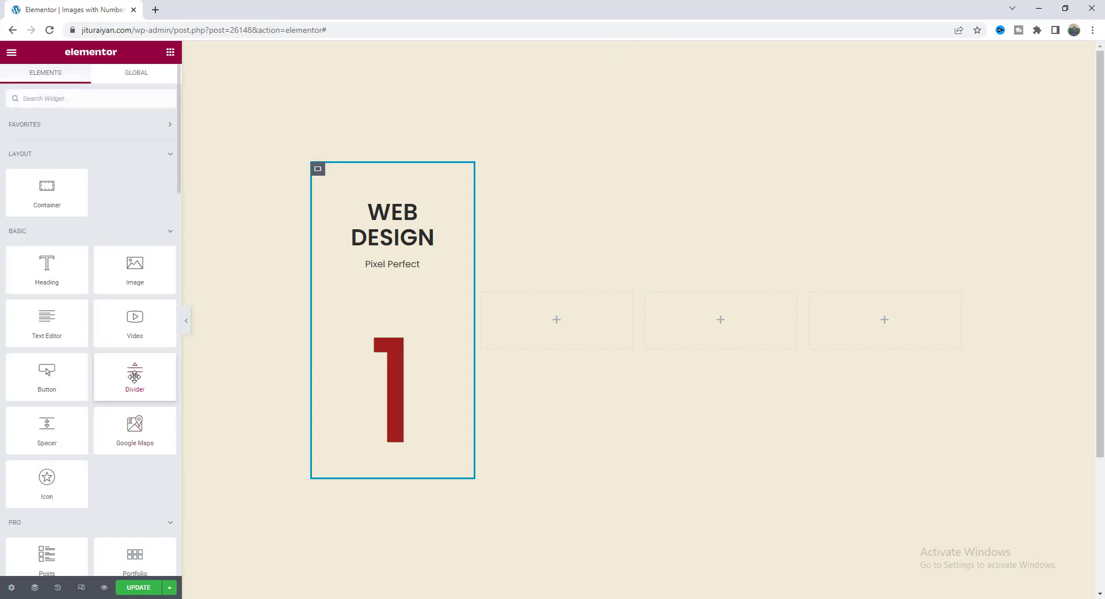
pyautogui.moveTo(151, 378); pyautogui.dragTo(389, 437)
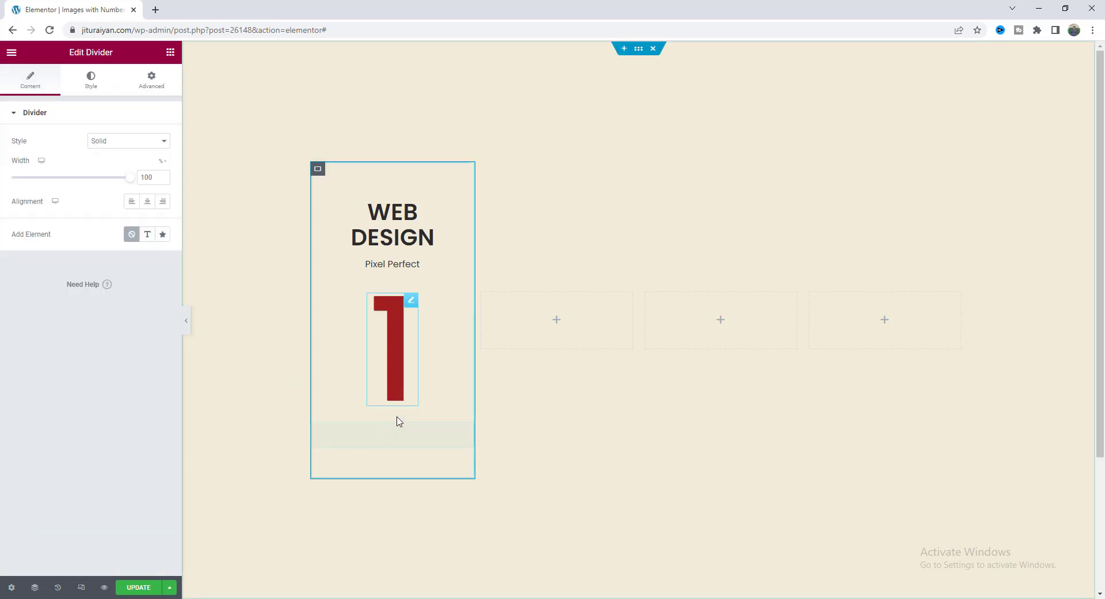
pyautogui.click(84, 91)
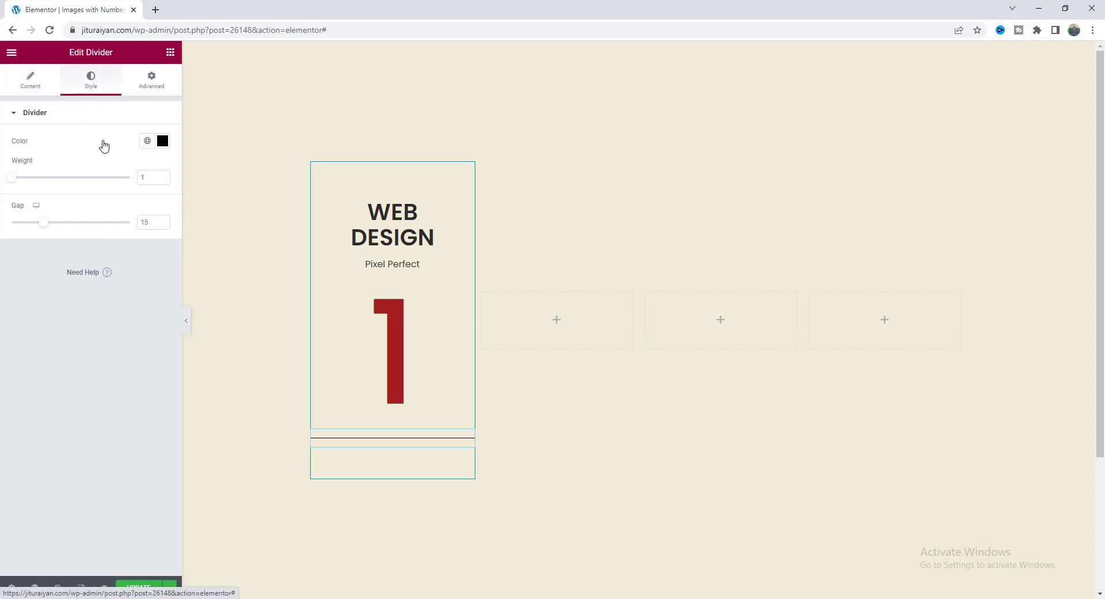
pyautogui.click(143, 222)
pyautogui.write('0')
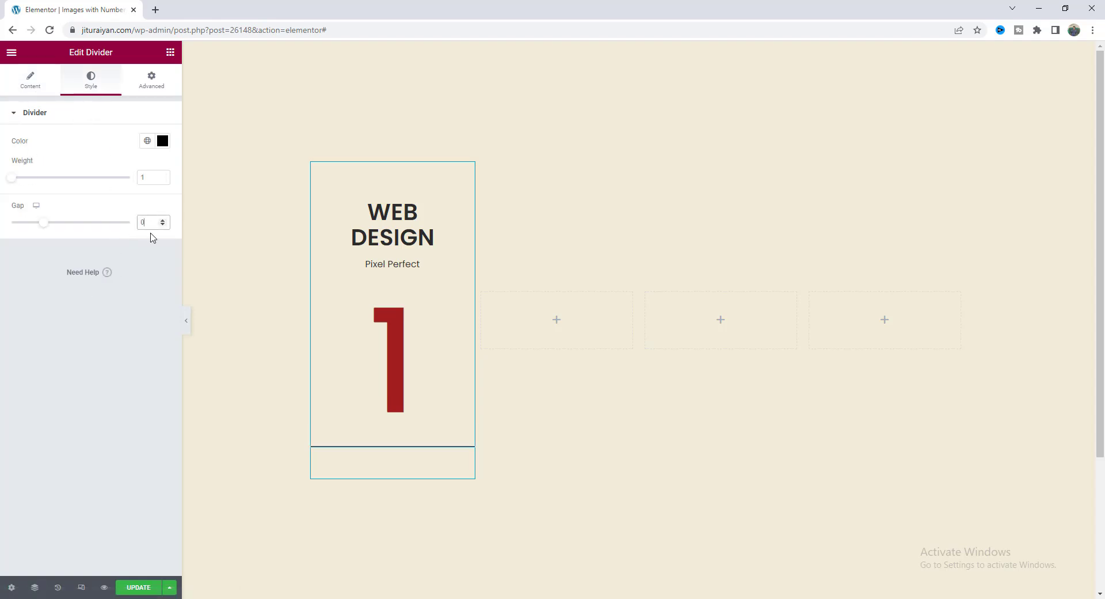
pyautogui.doubleClick(152, 177)
pyautogui.write('400')
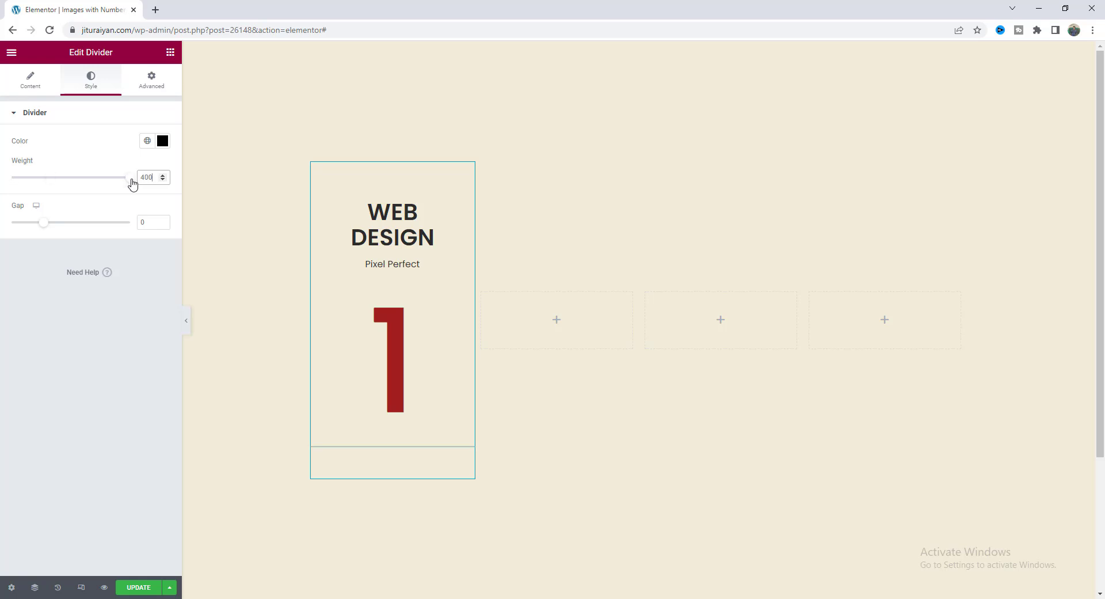
# Give the divider a custom width of 1 px
pyautogui.click(151, 79)
pyautogui.click(134, 236)
pyautogui.click(140, 265)
pyautogui.click(160, 252)
pyautogui.click(160, 260)
pyautogui.click(144, 266)
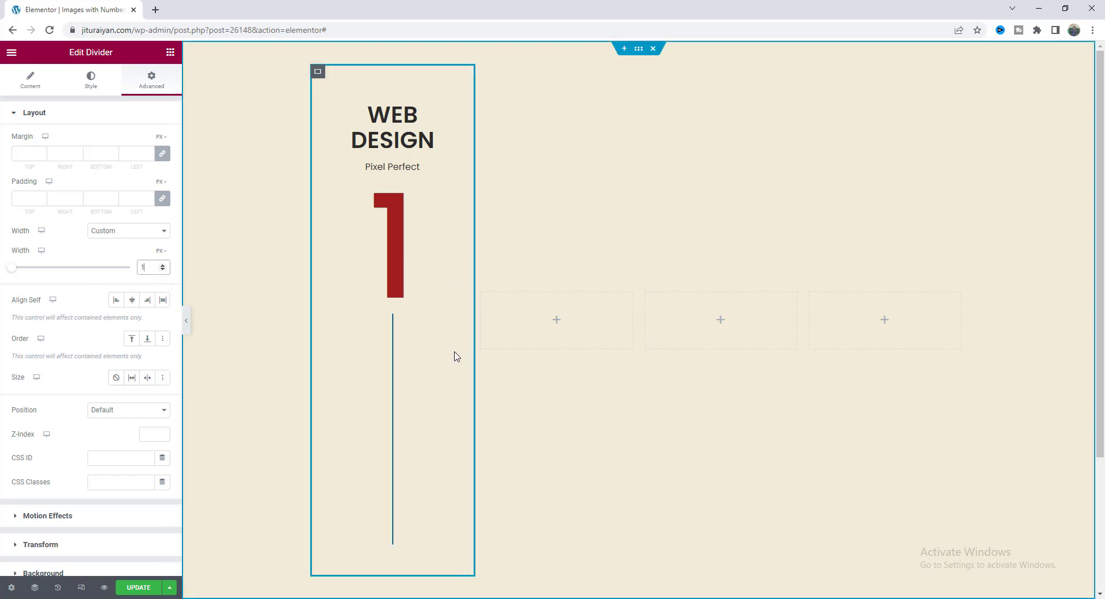
# Position the divider absolutely, oriented to the card's right and bottom, with a vertical offset of 50 px
pyautogui.click(151, 410)
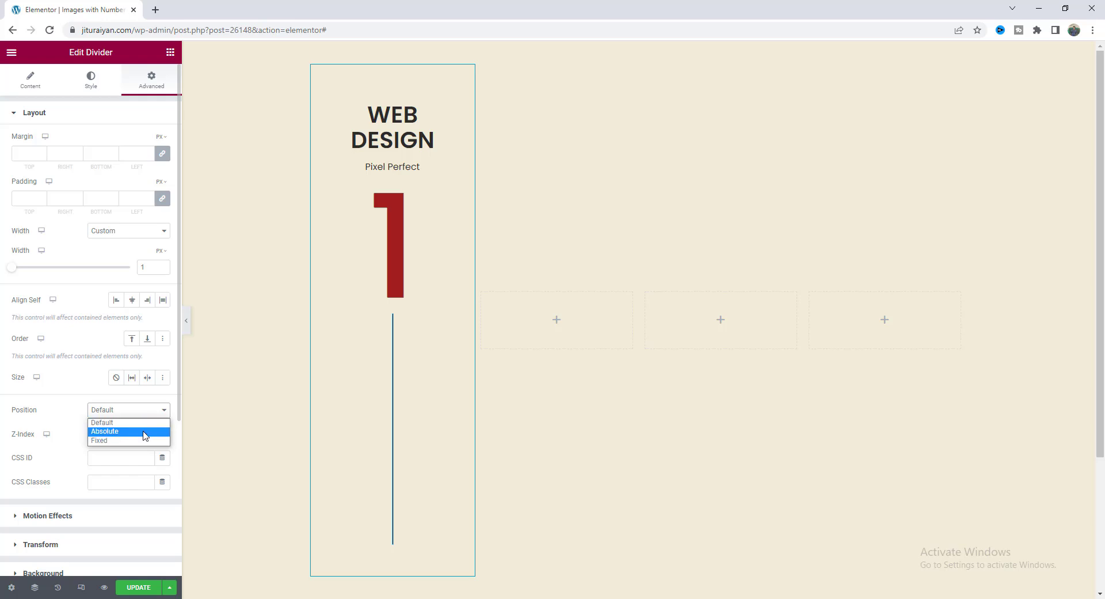
pyautogui.click(147, 431)
pyautogui.scroll(-2, 148, 427)
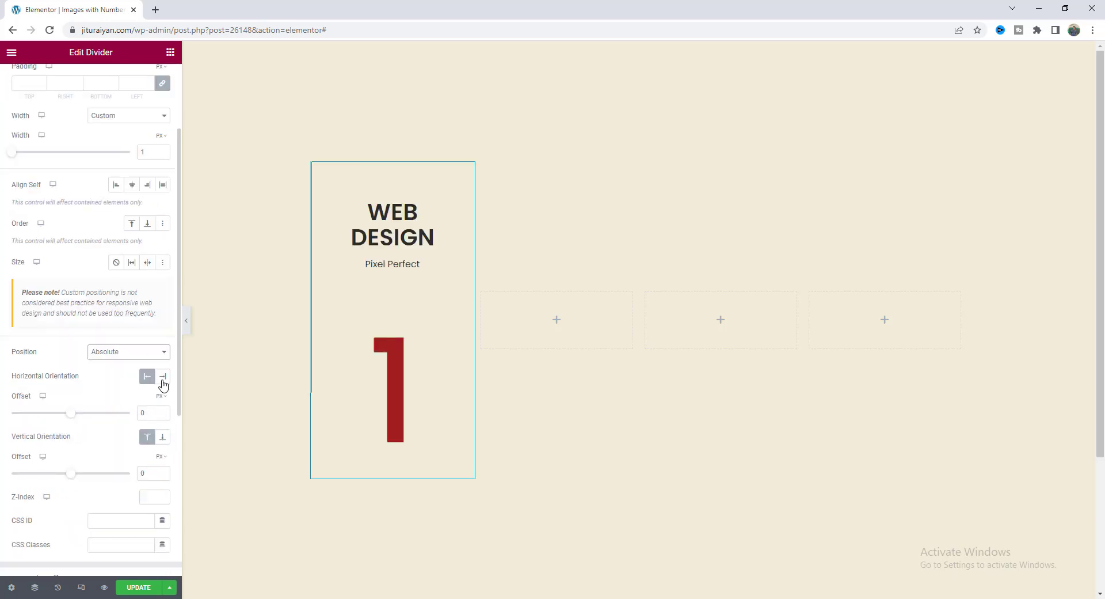
pyautogui.click(163, 379)
pyautogui.click(162, 441)
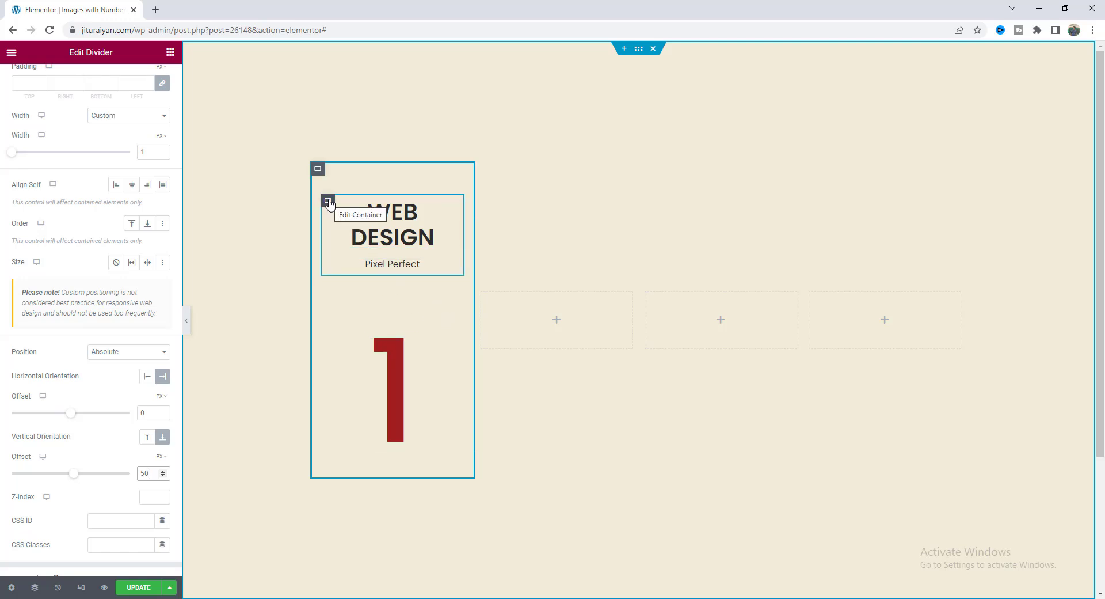
# Apply a Fade In Up entrance animation to the inner container holding the Web Design and Pixel Perfect headings
pyautogui.click(328, 201)
pyautogui.click(152, 80)
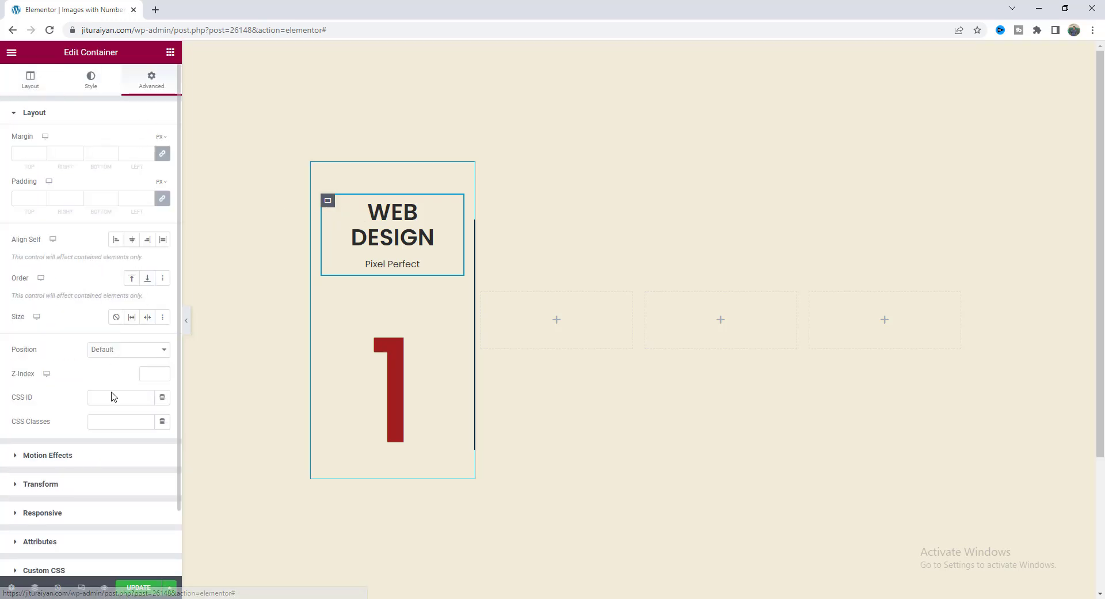
pyautogui.click(106, 456)
pyautogui.click(117, 279)
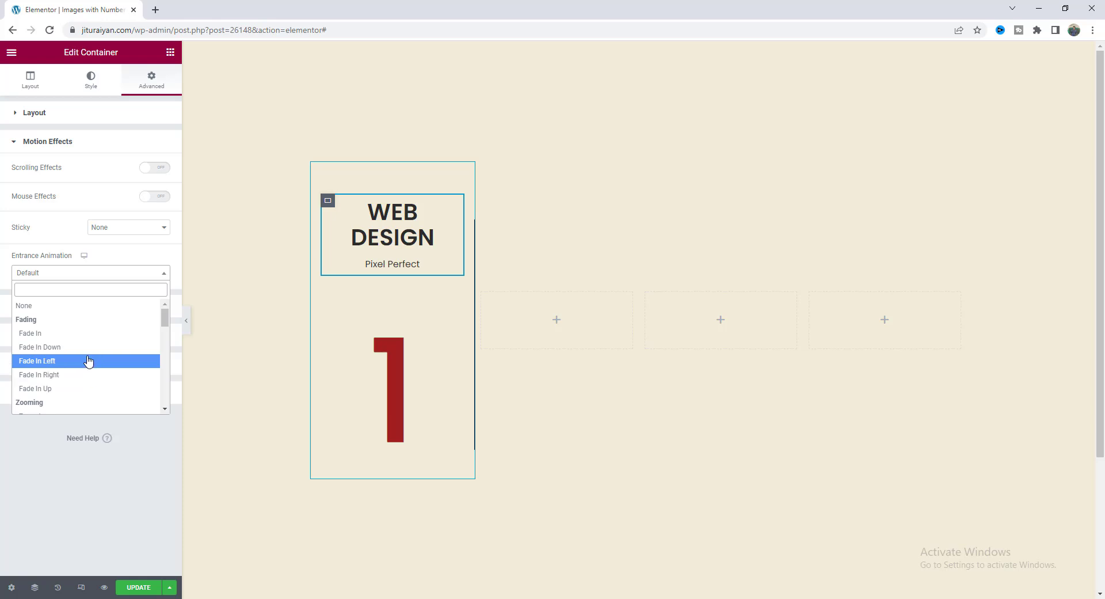
pyautogui.click(83, 387)
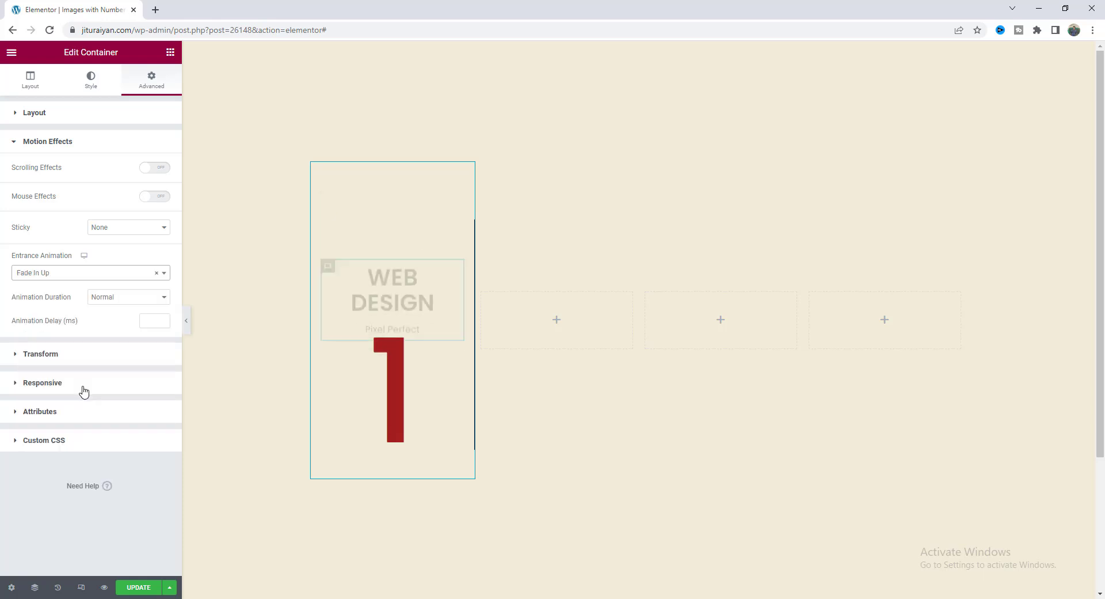
# Apply a Fade In Up entrance animation with a 50 ms delay to the number 1 heading
pyautogui.click(369, 397)
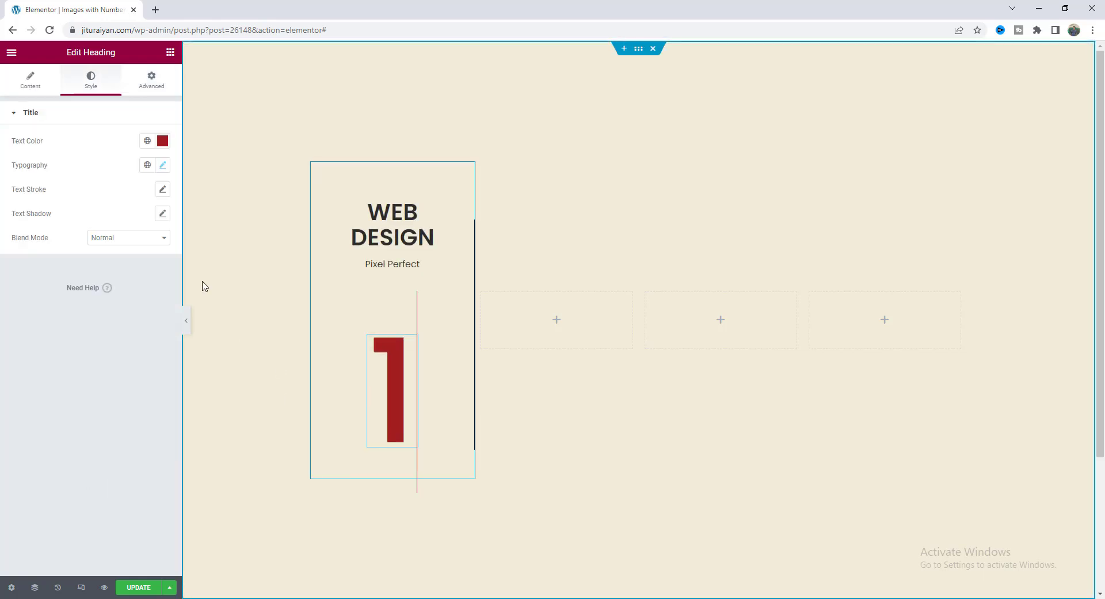
pyautogui.click(151, 77)
pyautogui.click(128, 481)
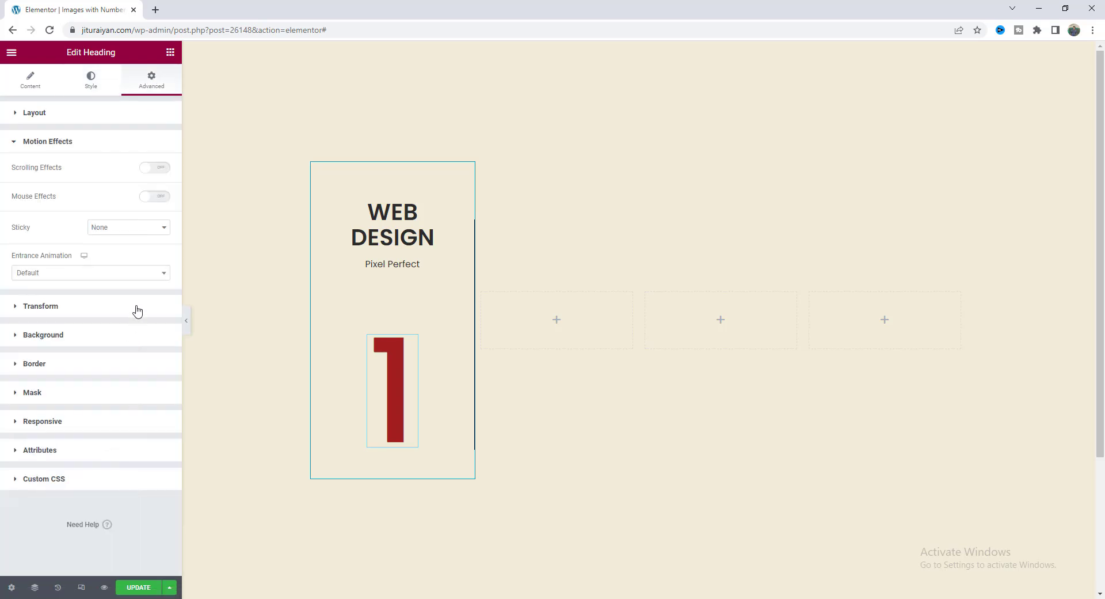
pyautogui.click(133, 273)
pyautogui.click(89, 389)
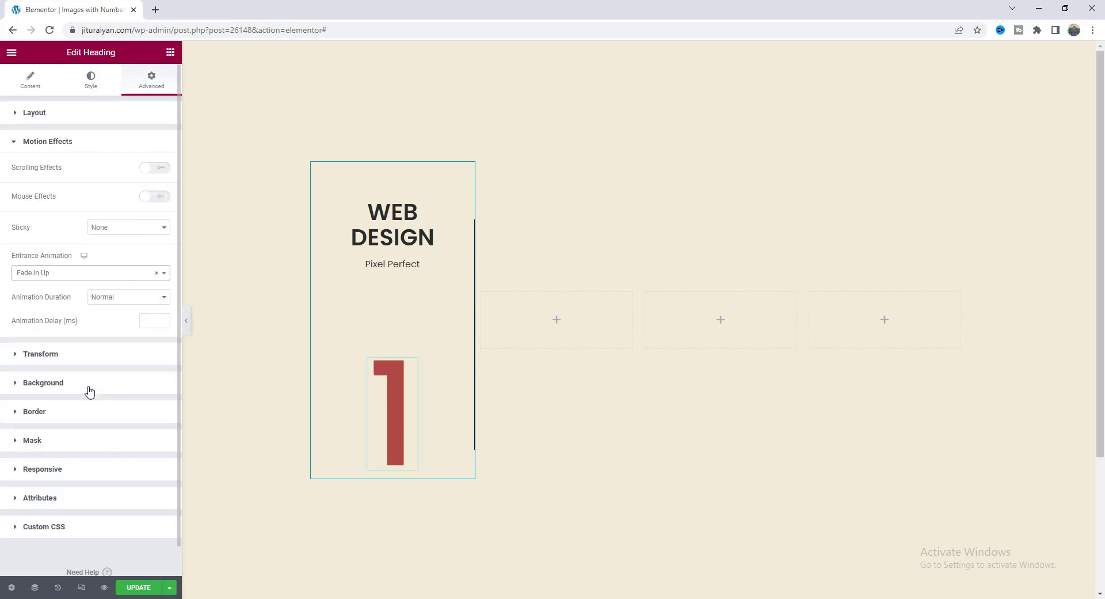
pyautogui.click(148, 316)
pyautogui.write('50')
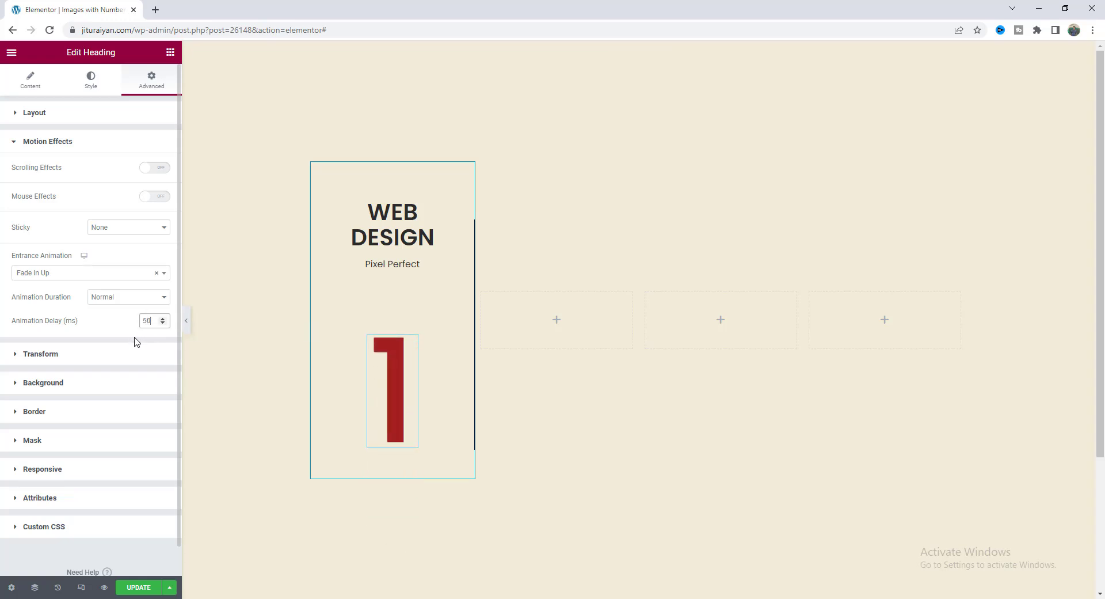
# Select the divider in the Navigator and apply a Fade In entrance animation to it
pyautogui.rightClick(464, 341)
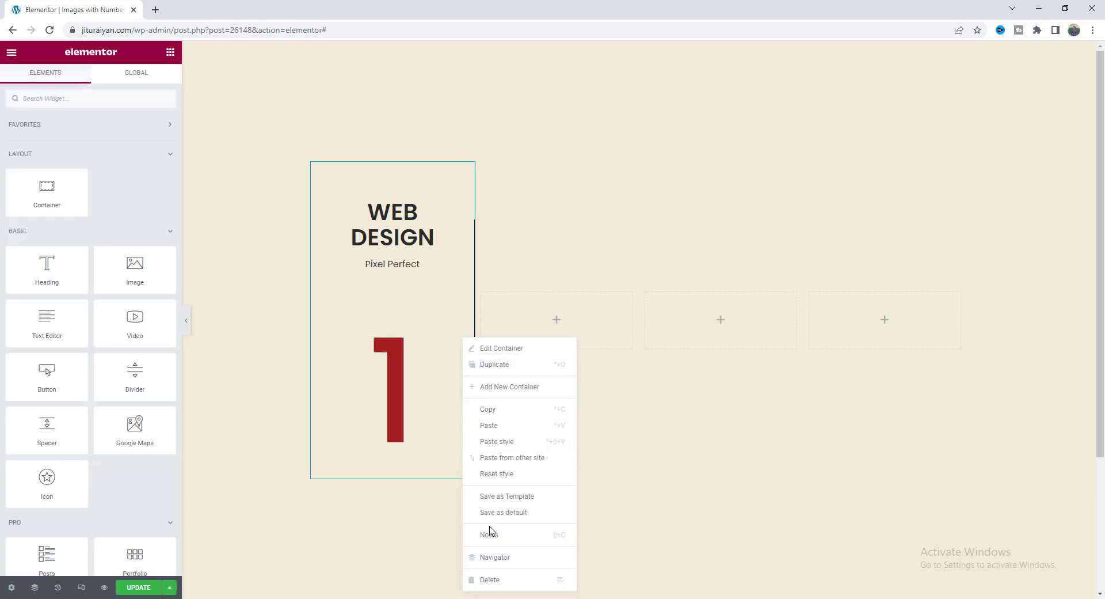
pyautogui.click(493, 557)
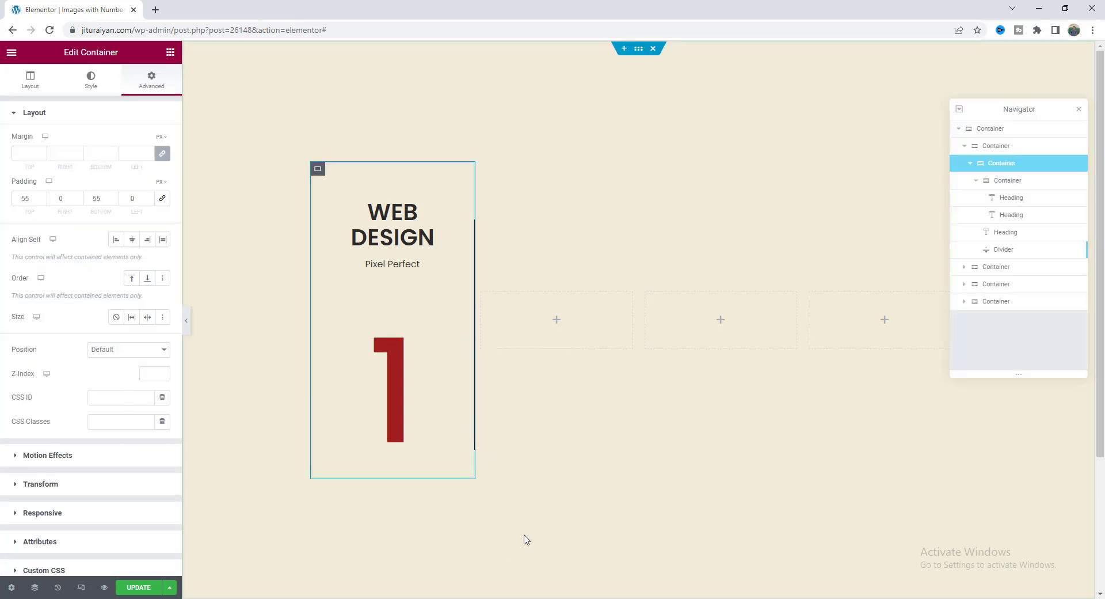
pyautogui.click(1003, 252)
pyautogui.scroll(-4, 45, 436)
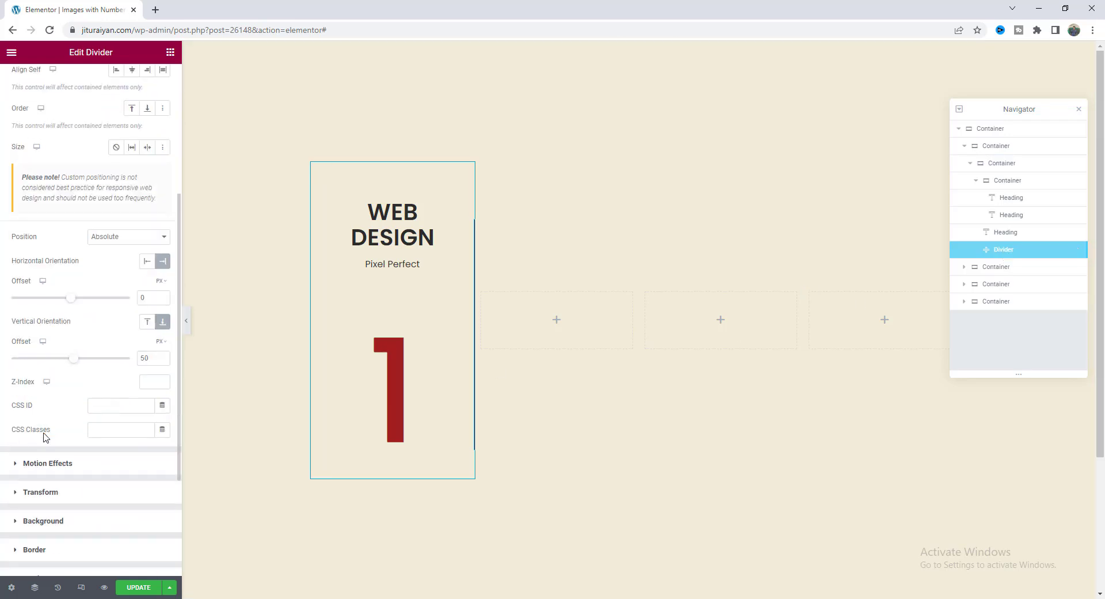
pyautogui.click(77, 464)
pyautogui.click(111, 275)
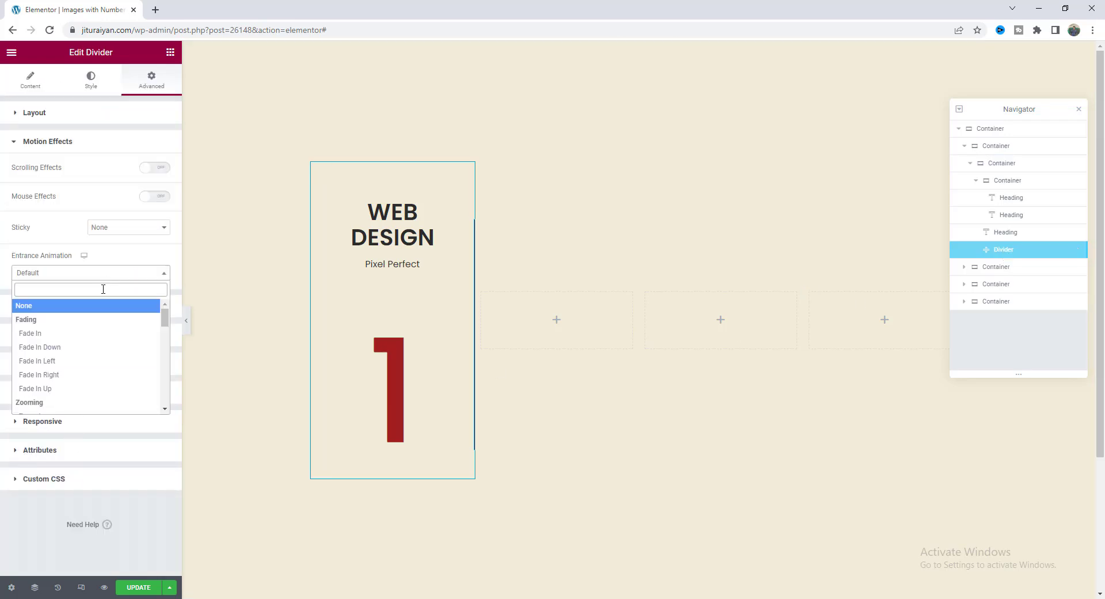
pyautogui.click(56, 336)
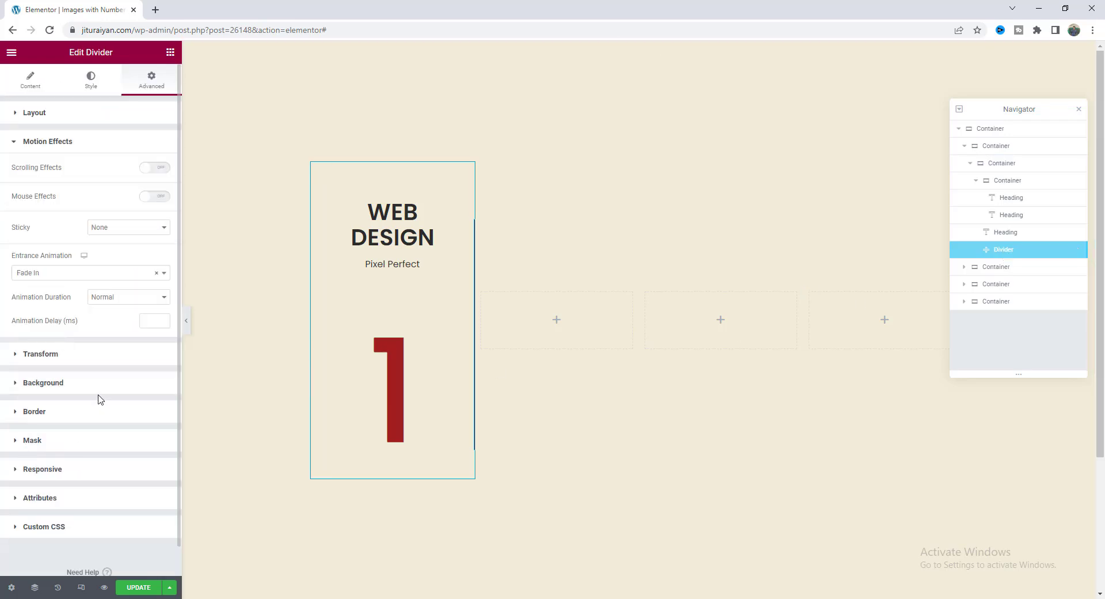
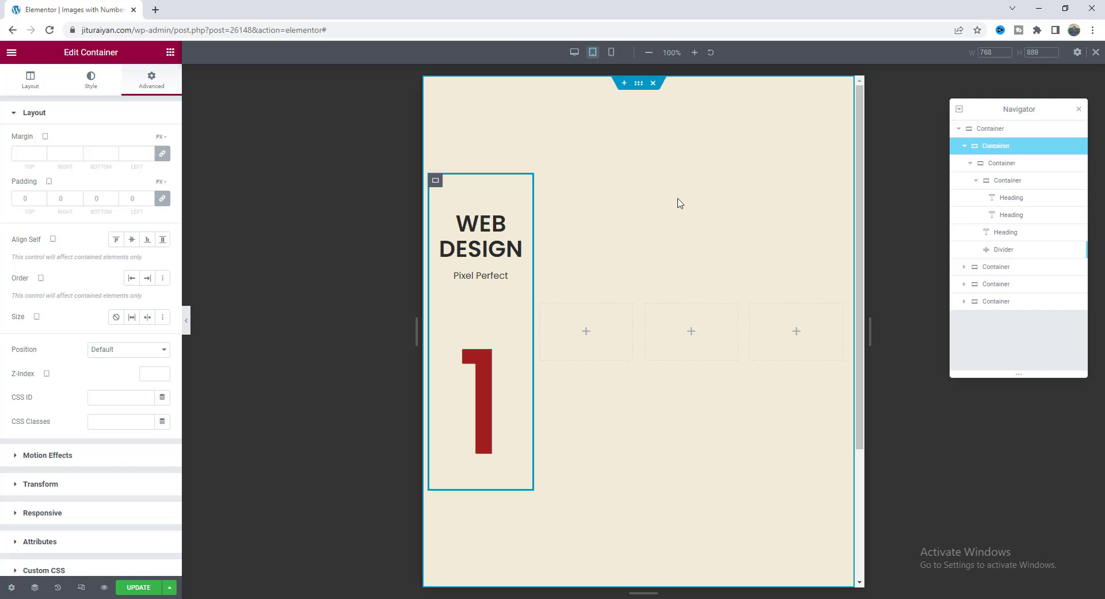
# Set the first column container's tablet width to 50%
pyautogui.click(435, 182)
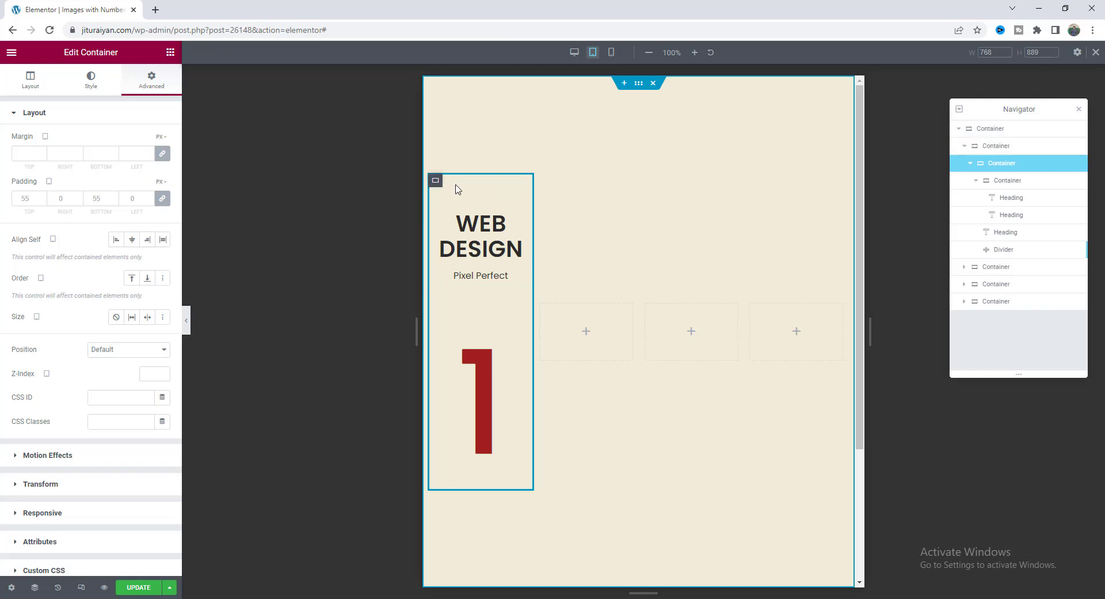
pyautogui.click(988, 147)
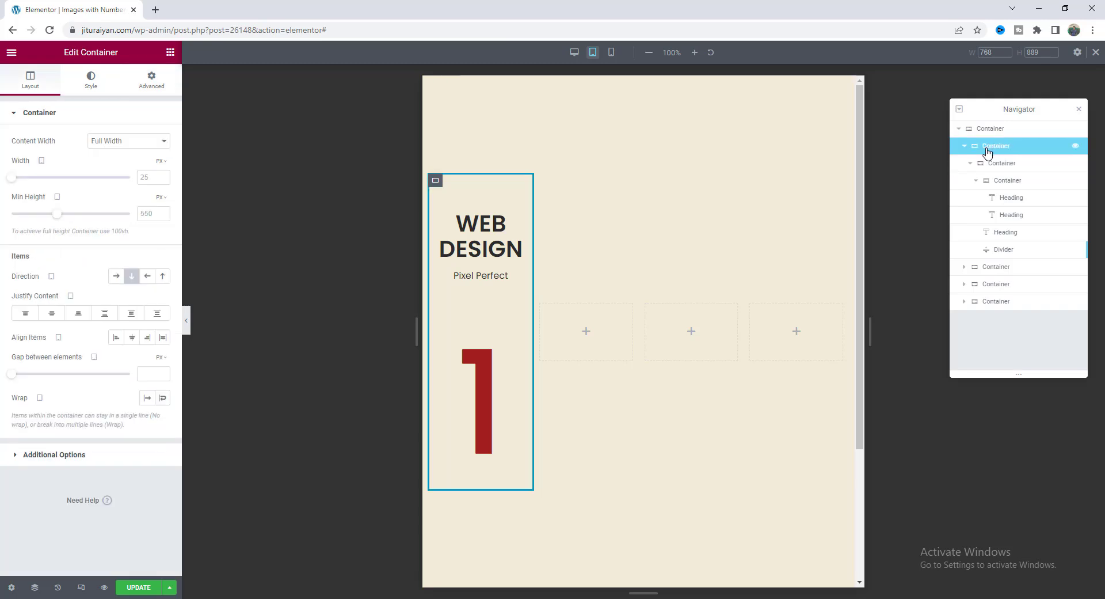
pyautogui.click(162, 164)
pyautogui.click(163, 175)
pyautogui.doubleClick(151, 177)
pyautogui.write('50')
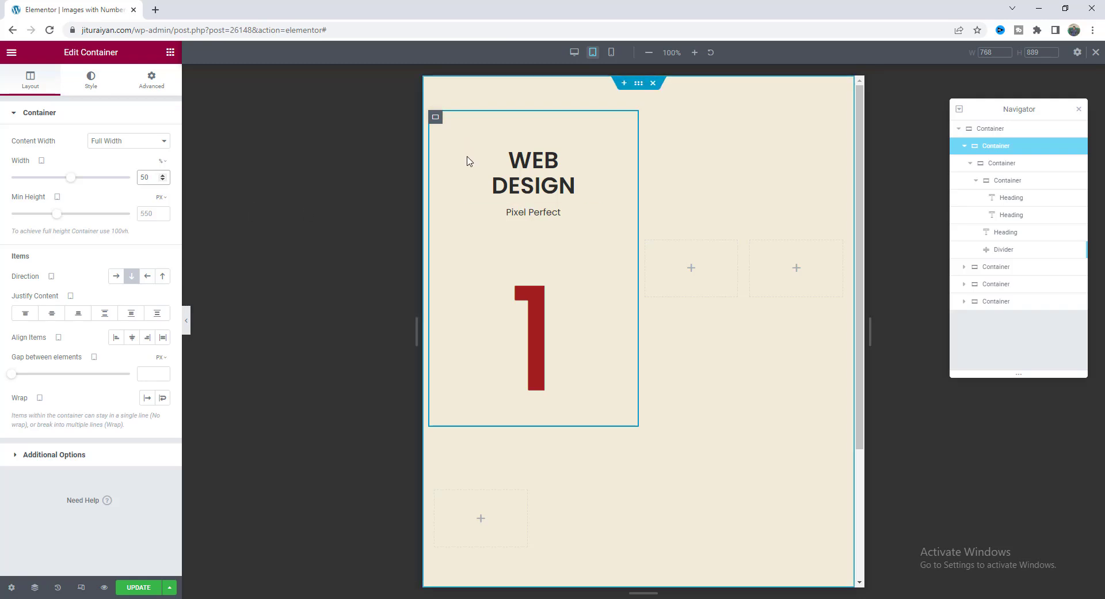
# Set the outermost container's tablet width to 580 px and its minimum height to 0
pyautogui.click(991, 133)
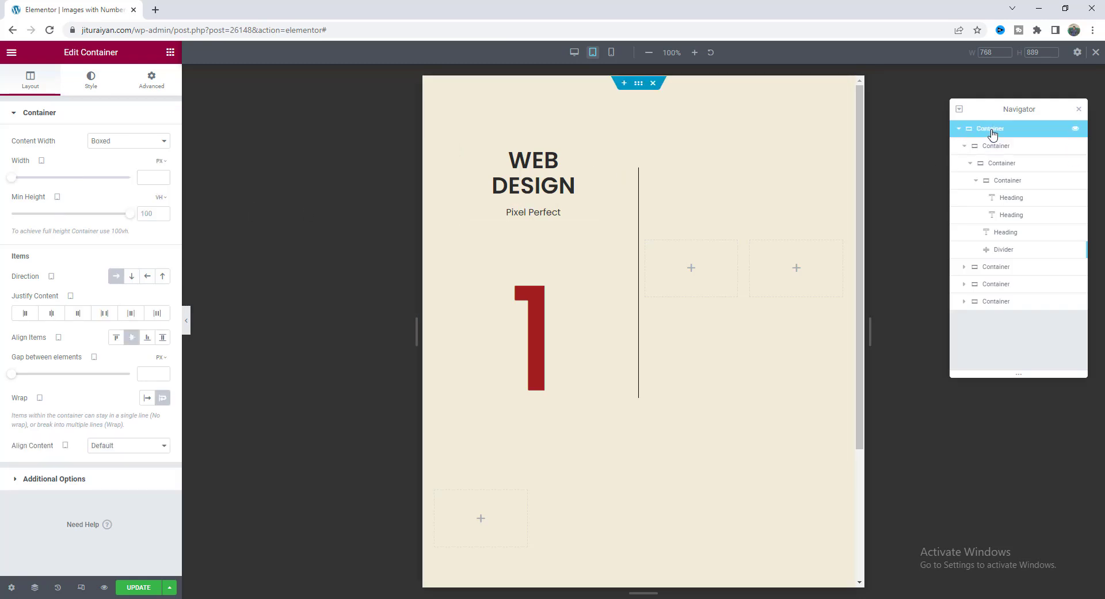
pyautogui.click(145, 178)
pyautogui.write('5')
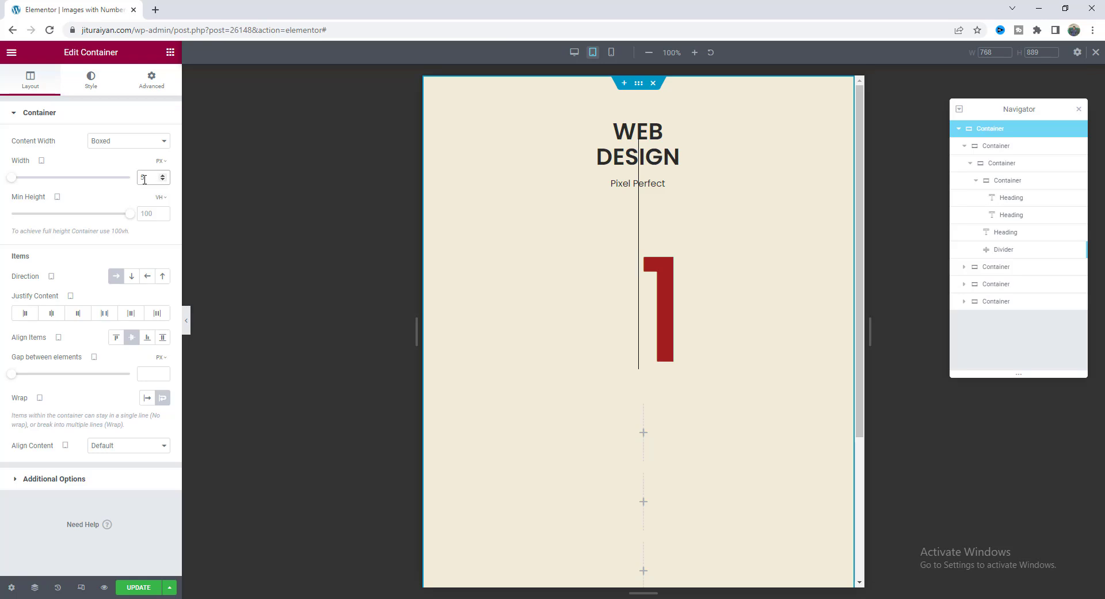
pyautogui.write('80')
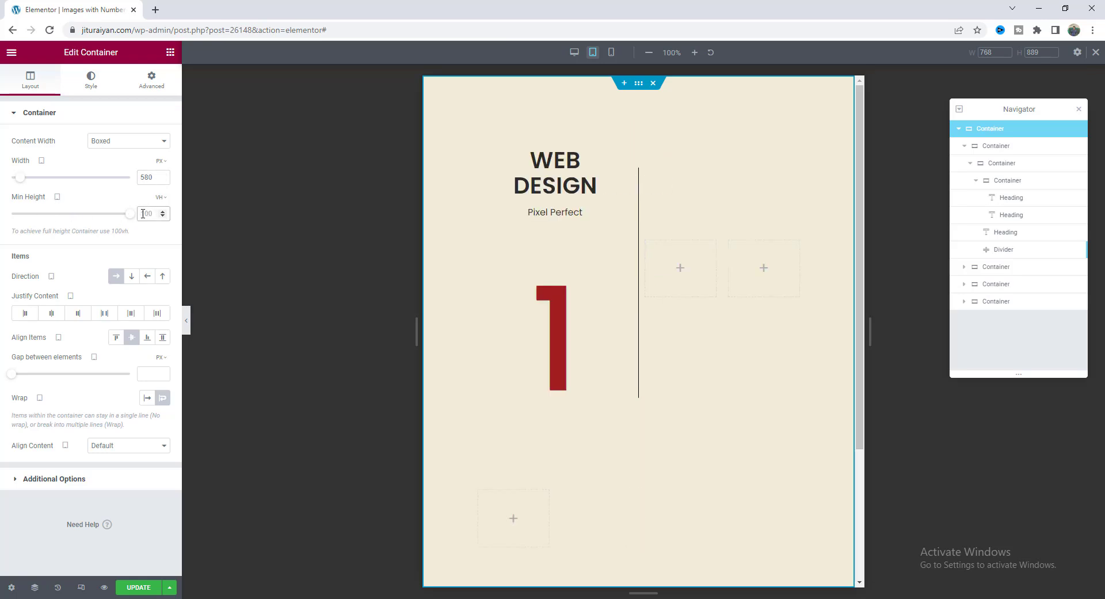
pyautogui.press('BackSpace')
pyautogui.press('BackSpace')
pyautogui.press('BackSpace')
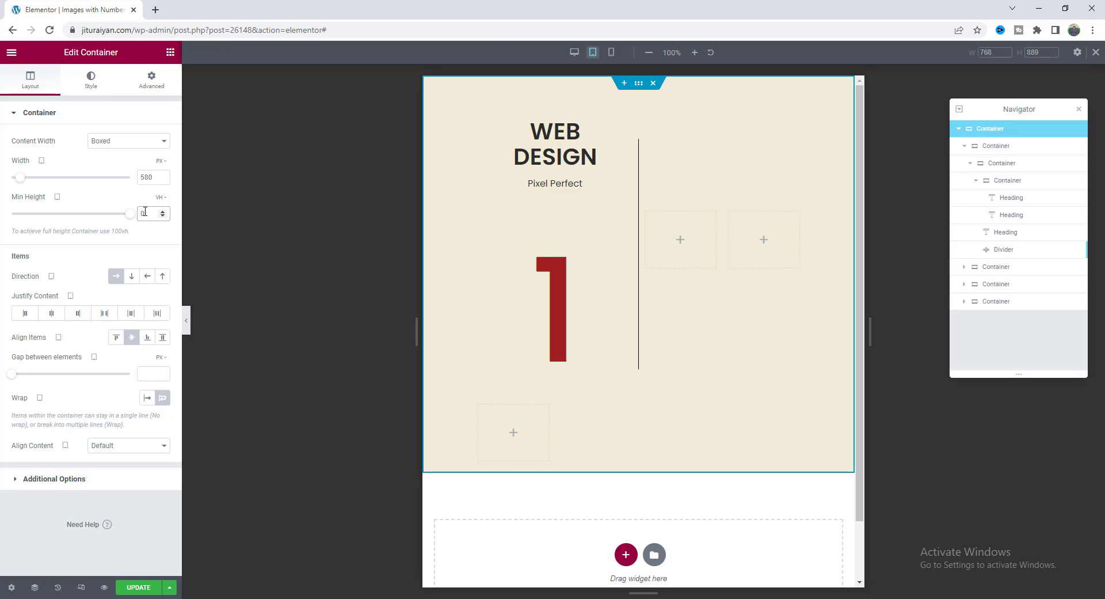
# Set the outermost container's tablet padding to 60 px at the top and bottom, keeping 10 px on the sides
pyautogui.click(151, 80)
pyautogui.click(135, 198)
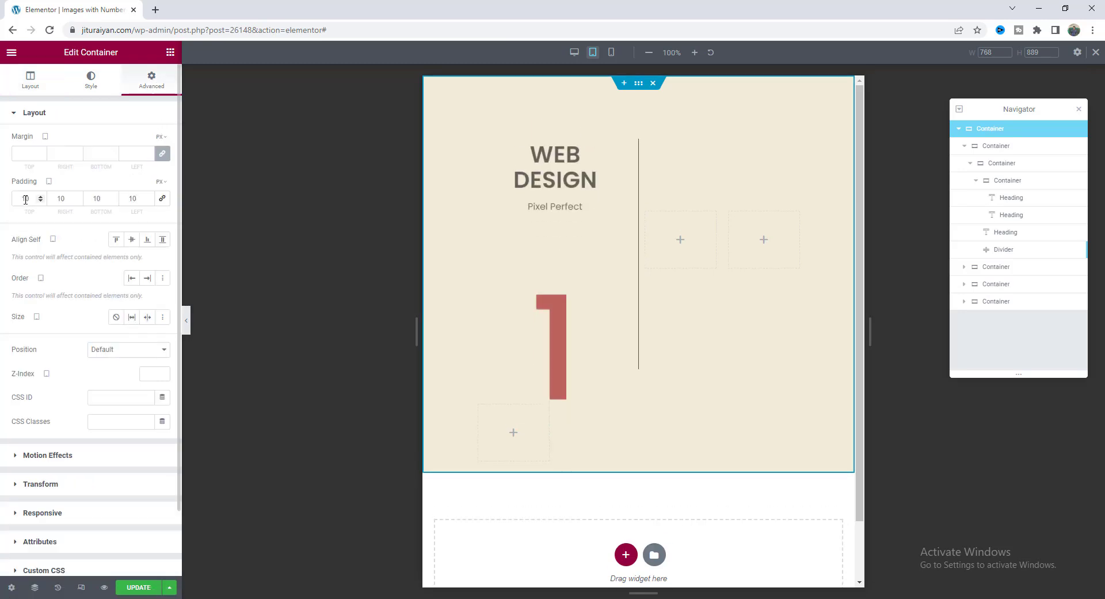
pyautogui.write('60')
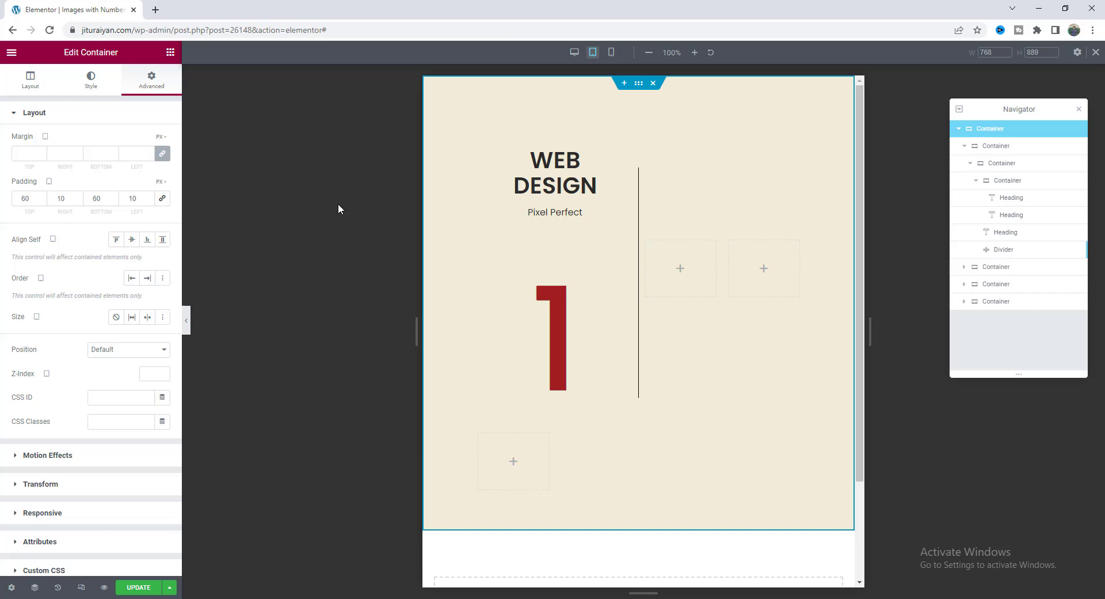
# Switch to the mobile view and set the outermost container's width to 280 px
pyautogui.click(611, 53)
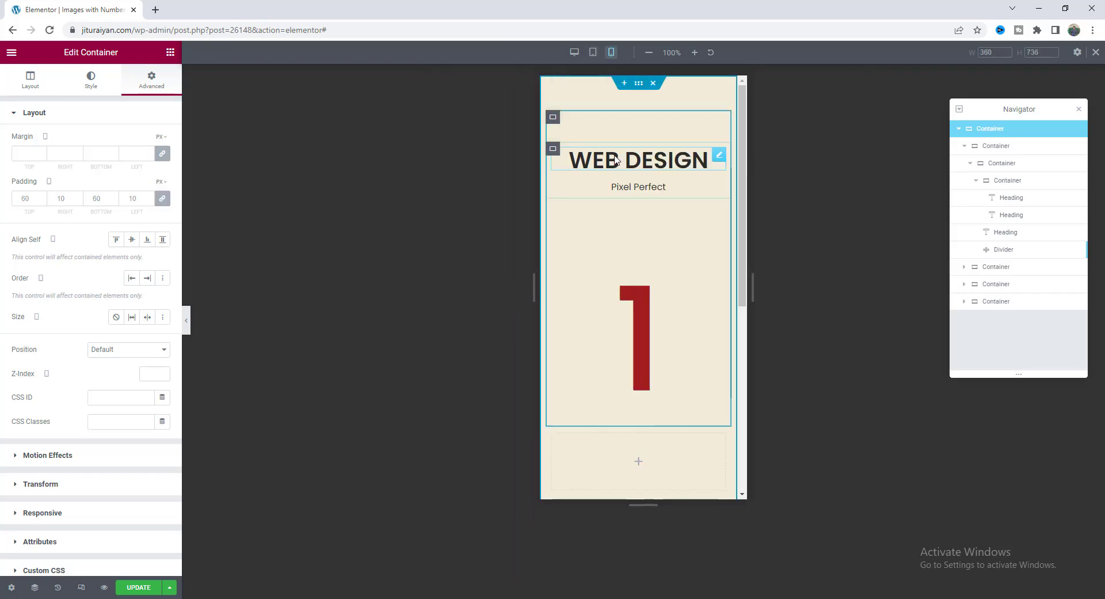
pyautogui.click(31, 80)
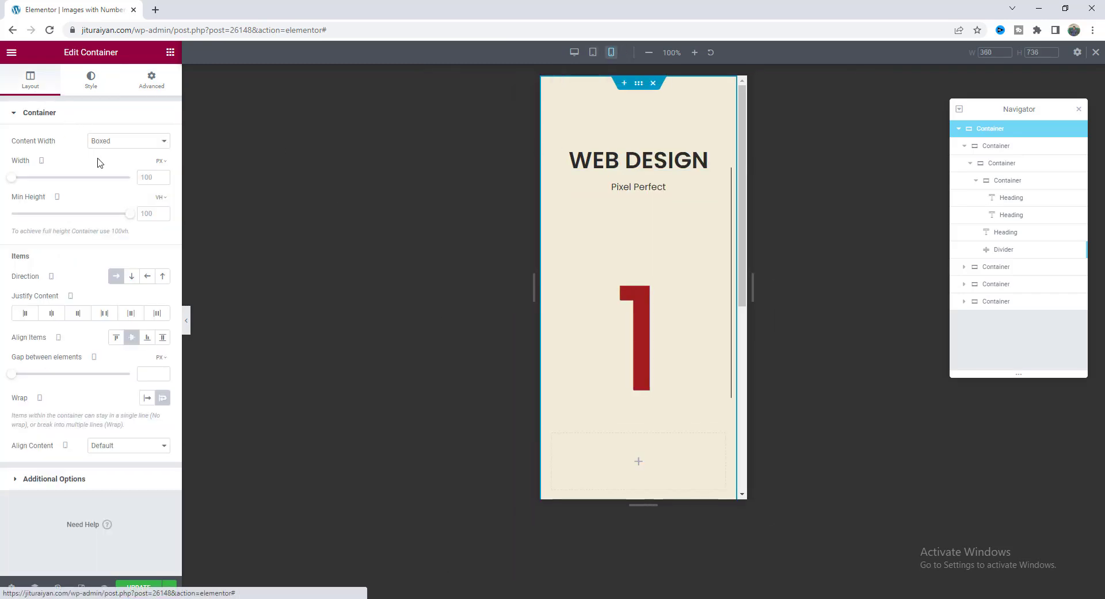
pyautogui.click(147, 176)
pyautogui.write('10')
pyautogui.write('0')
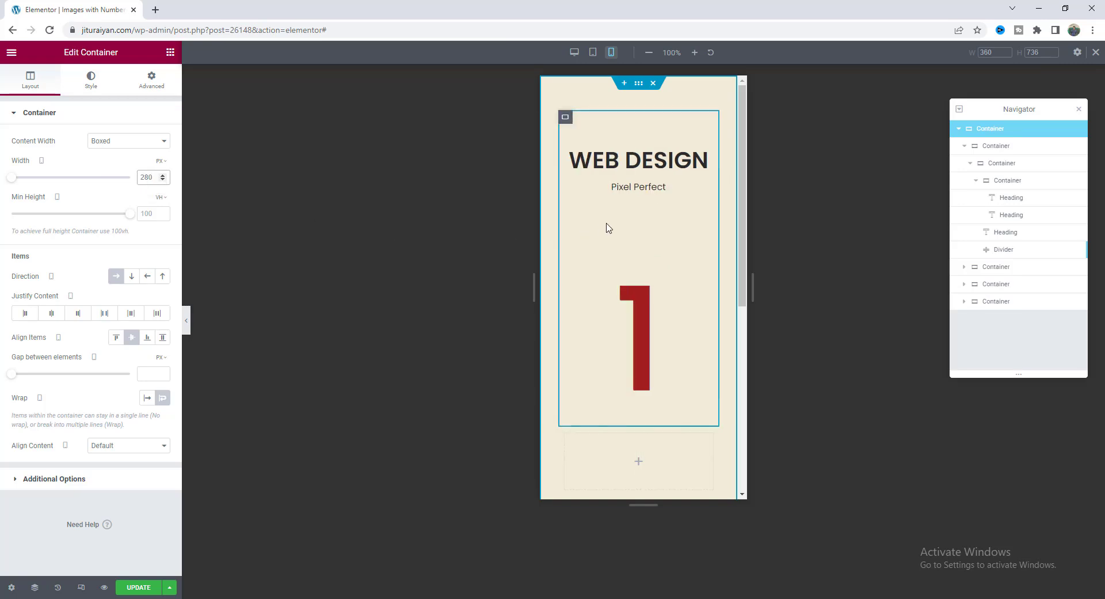
# Reduce the beige container's minimum height for mobile
pyautogui.click(566, 118)
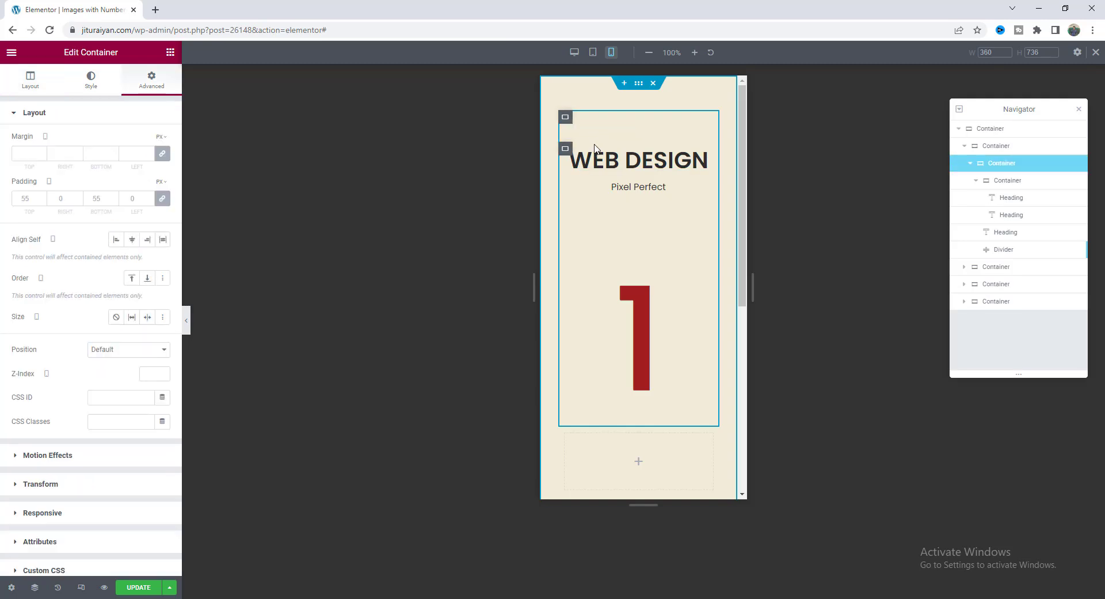
pyautogui.click(30, 79)
pyautogui.doubleClick(144, 213)
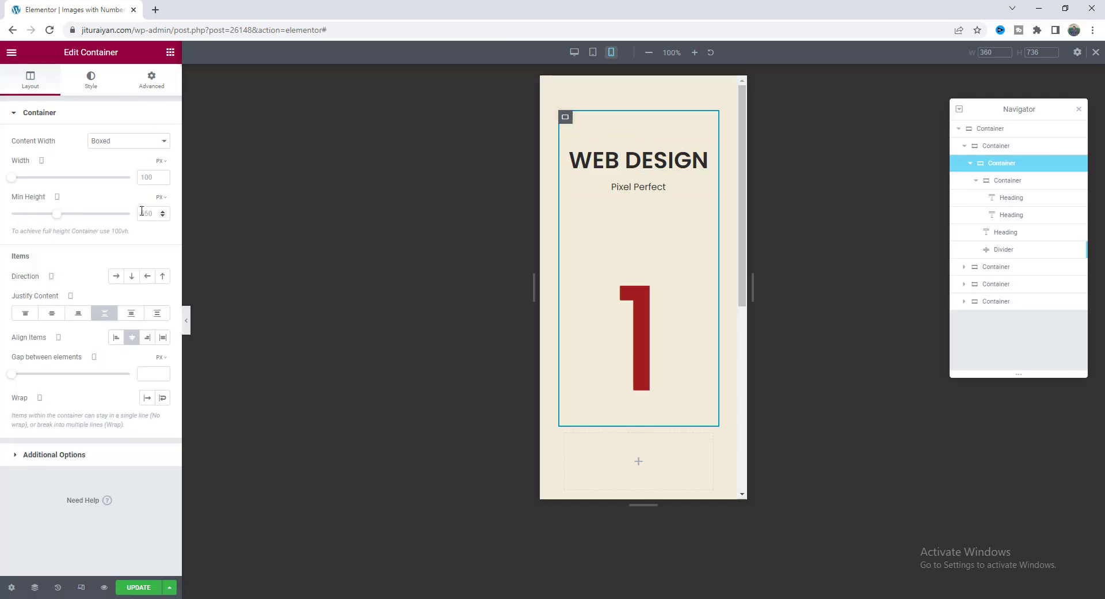
pyautogui.press('BackSpace')
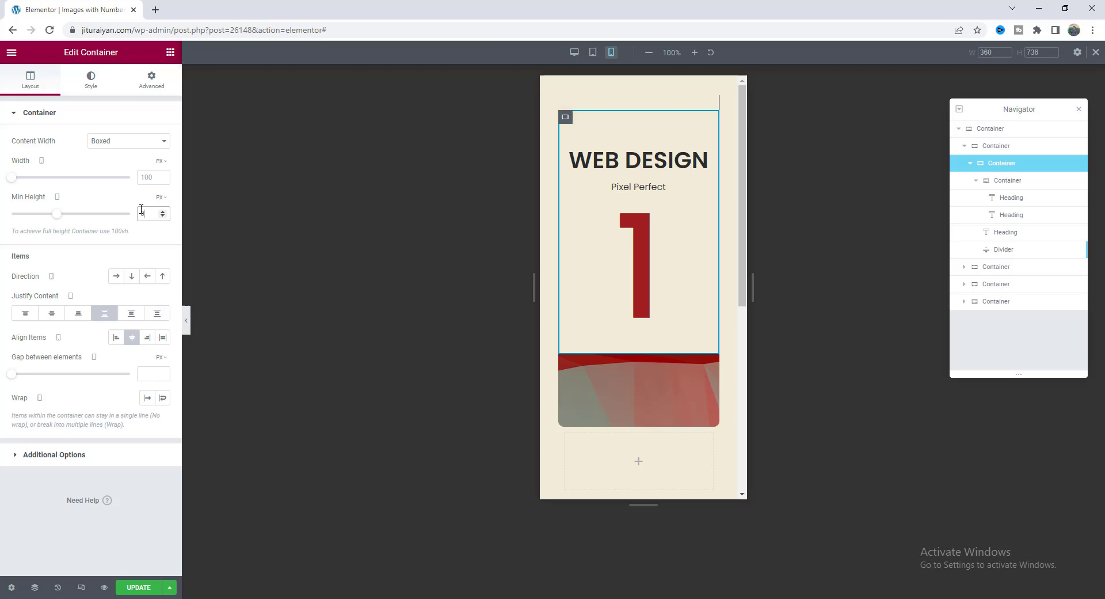
# Set the first column container's mobile minimum height to 0 px
pyautogui.click(996, 148)
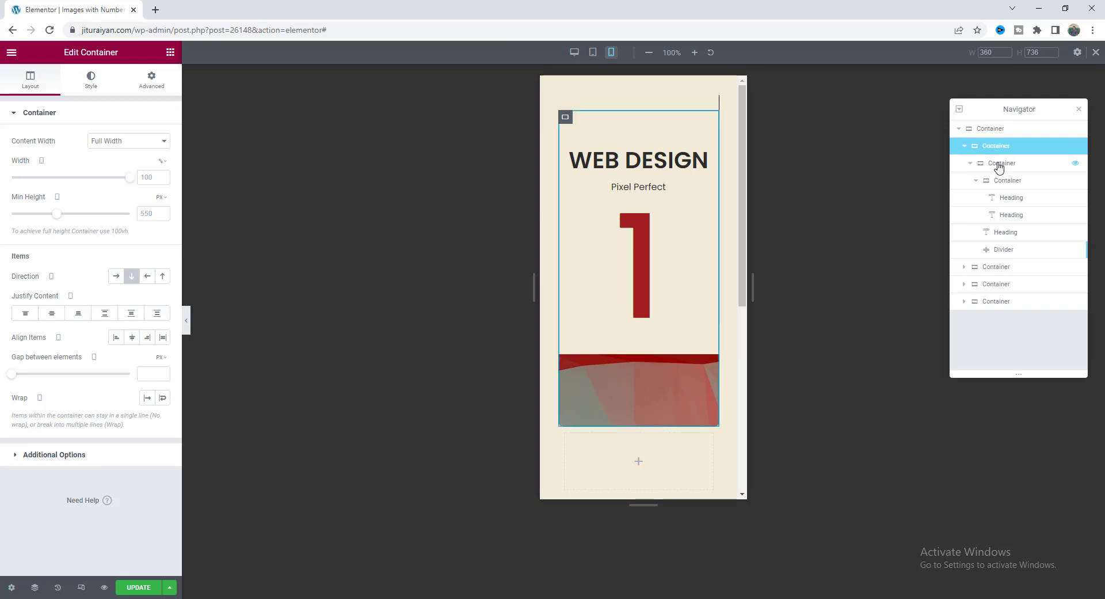
pyautogui.doubleClick(150, 213)
pyautogui.write('0')
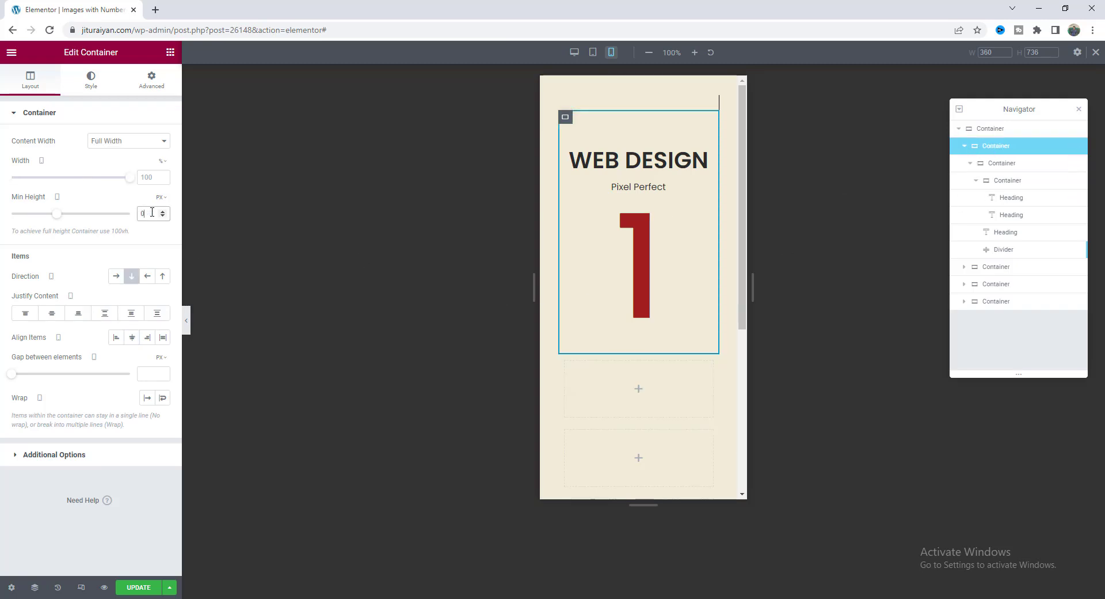
# Place the large number heading first in the card's mobile order and set its mobile font size to 120 px
pyautogui.click(631, 247)
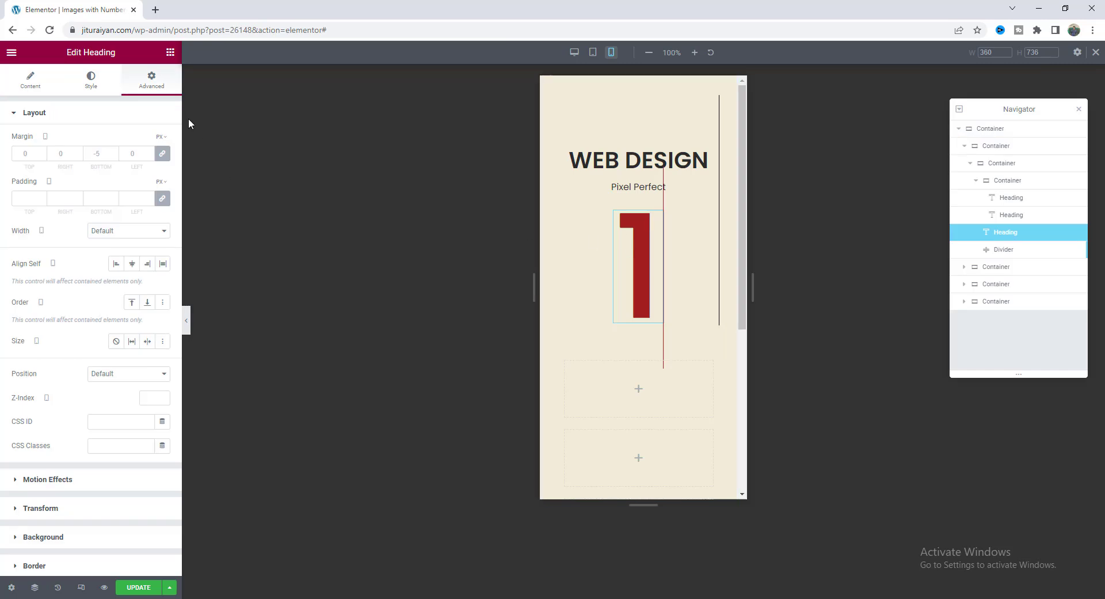
pyautogui.click(132, 302)
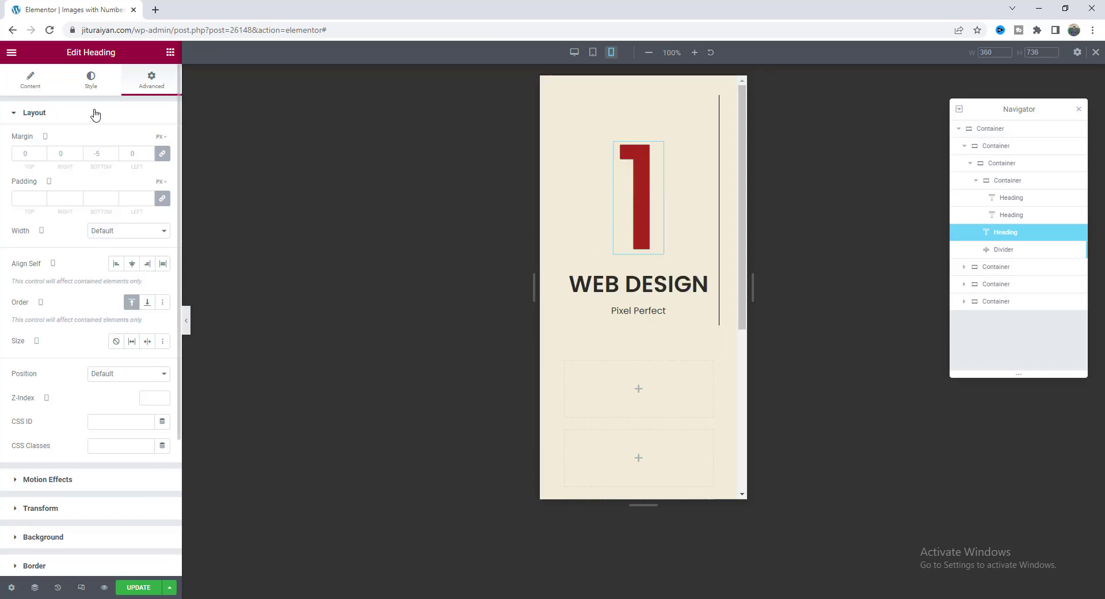
pyautogui.click(91, 79)
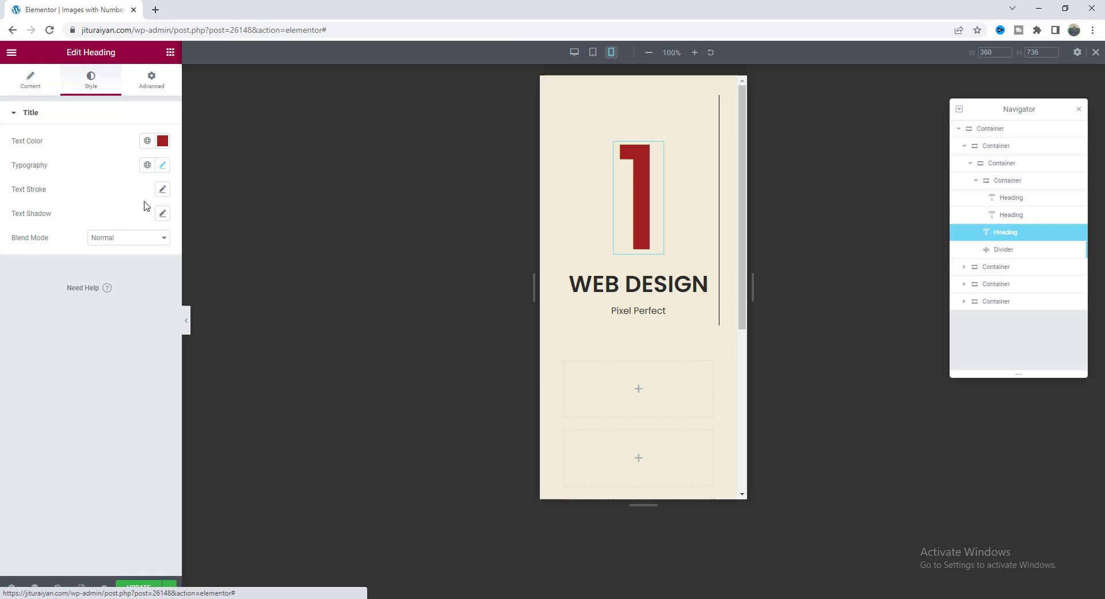
pyautogui.click(163, 164)
pyautogui.doubleClick(138, 255)
pyautogui.write('150')
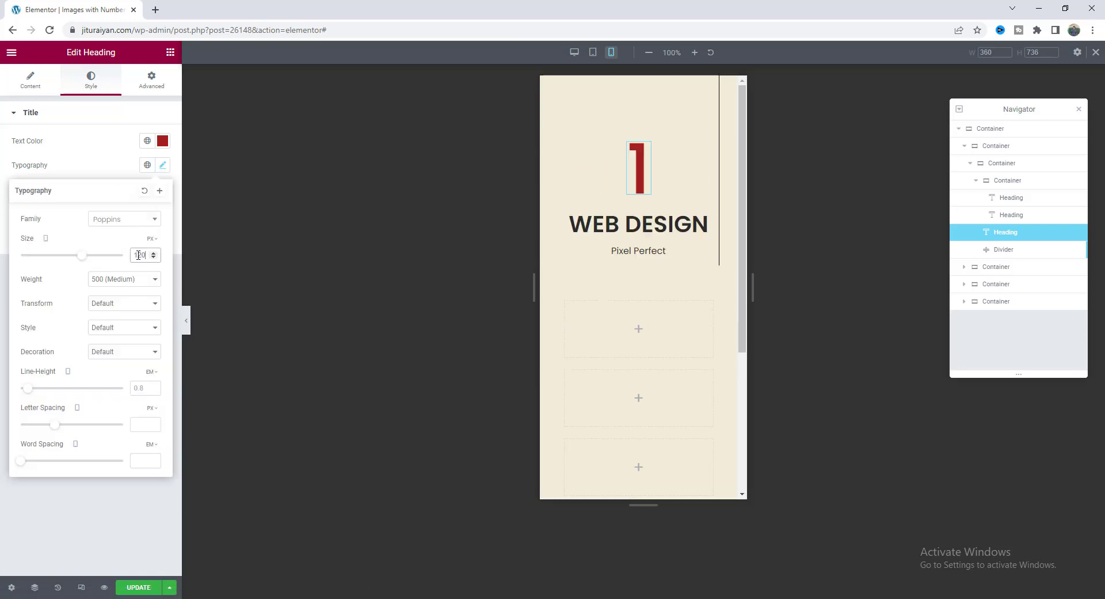
# Set the WEB DESIGN heading's mobile font size to 35 px and its bottom margin to -15 px
pyautogui.click(630, 223)
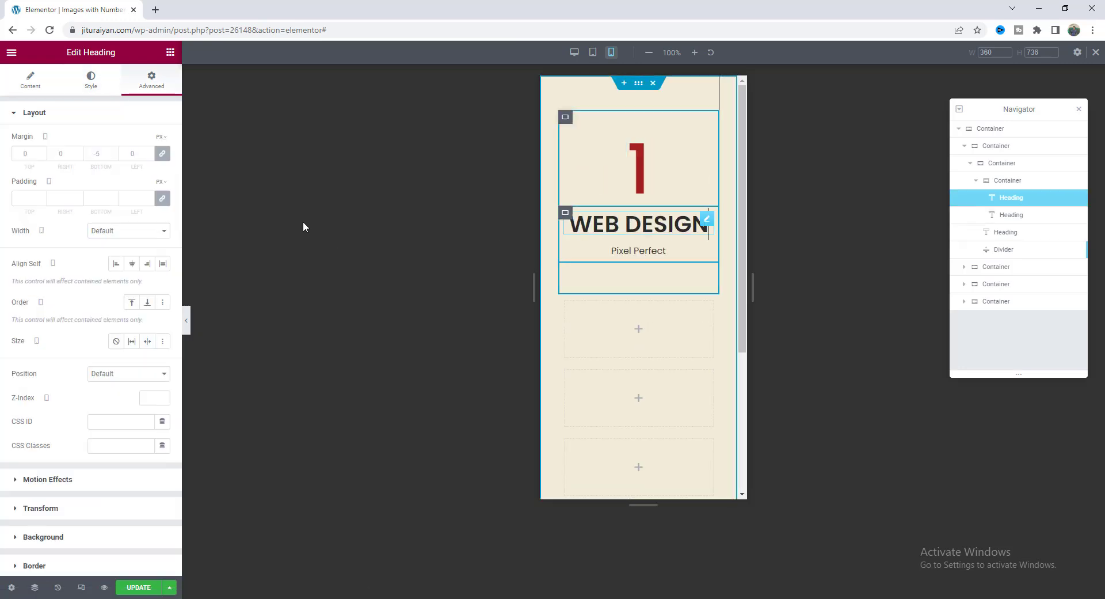
pyautogui.click(91, 81)
pyautogui.click(162, 166)
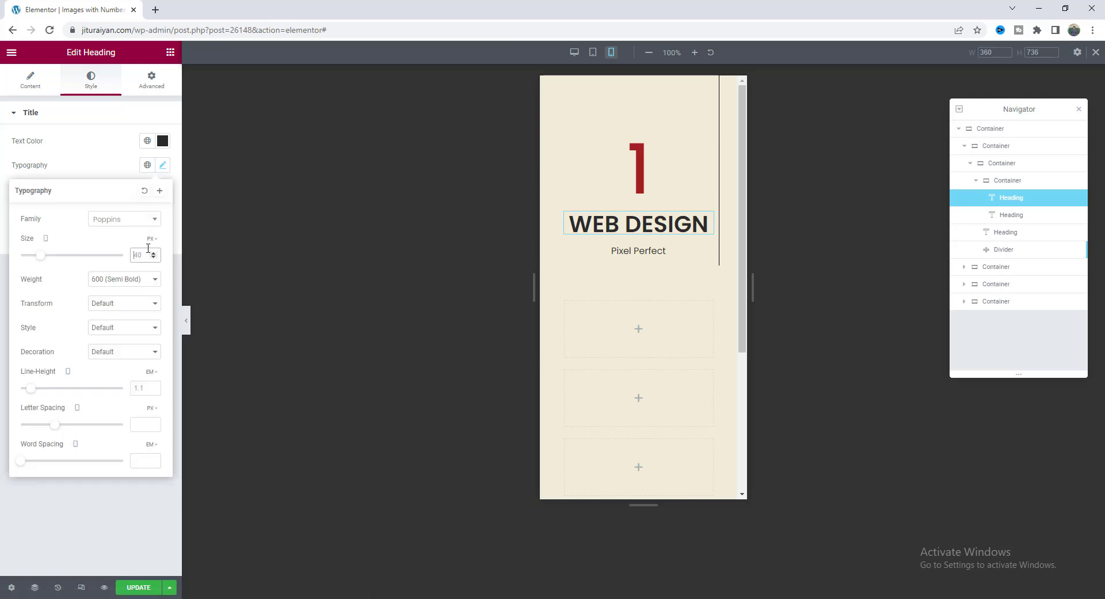
pyautogui.write('35')
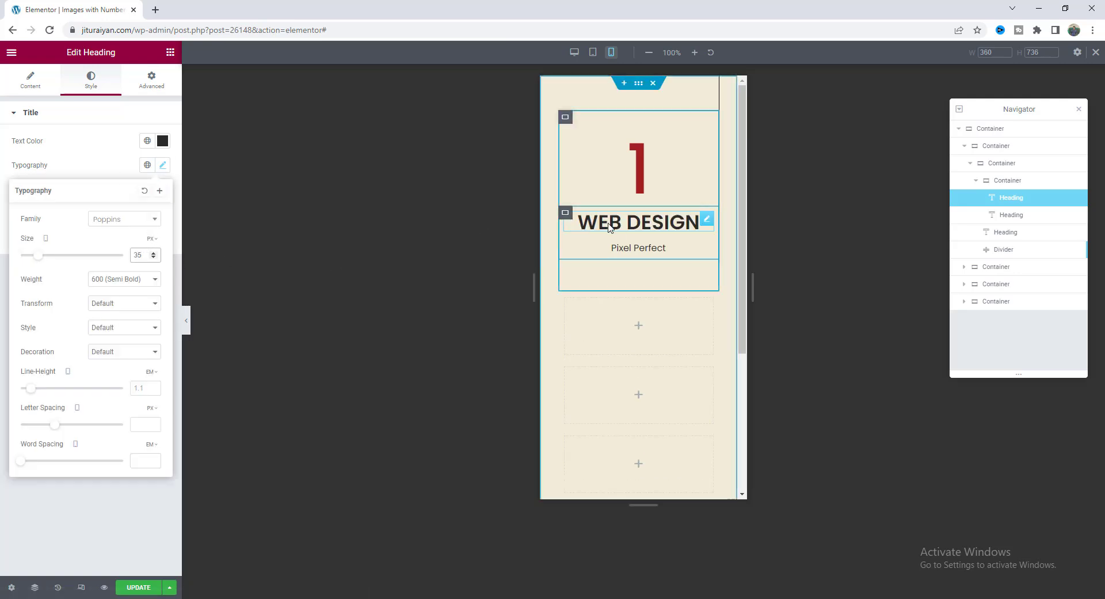
pyautogui.click(151, 83)
pyautogui.click(113, 154)
pyautogui.write('-15')
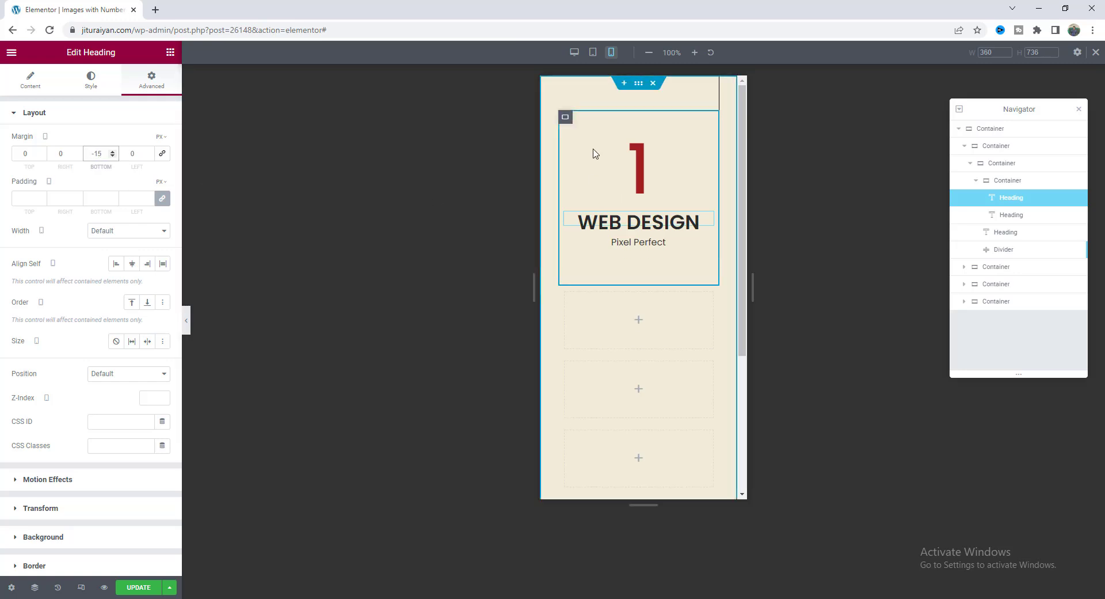
# Set the inner card container's mobile padding to 50 px at the top and 30 px at the bottom, unlinking the sides
pyautogui.click(564, 119)
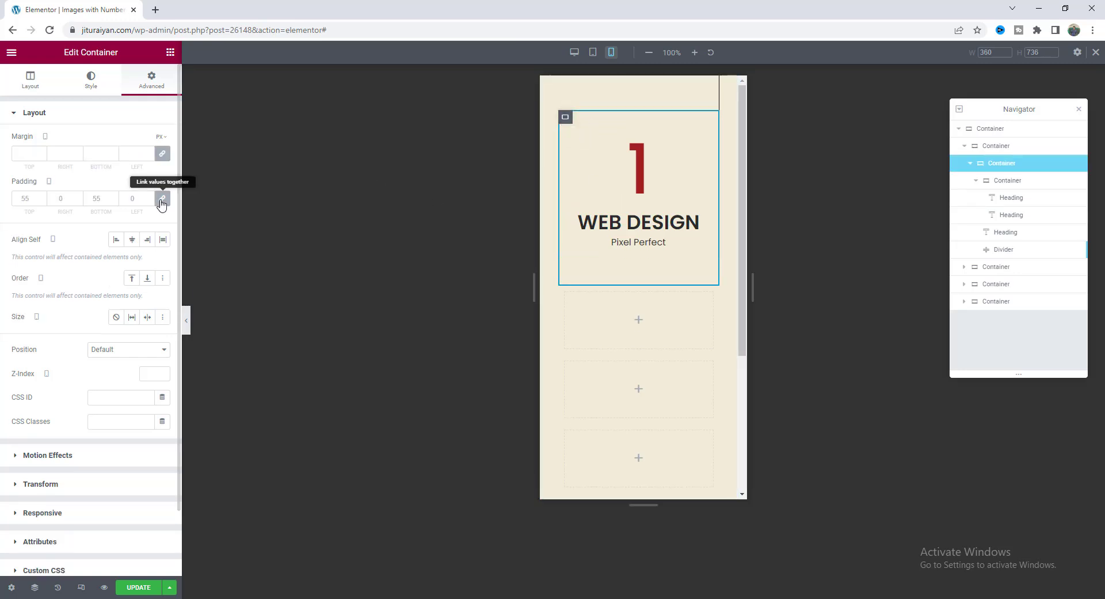
pyautogui.click(163, 198)
pyautogui.click(26, 198)
pyautogui.write('50')
pyautogui.click(93, 198)
pyautogui.write('30')
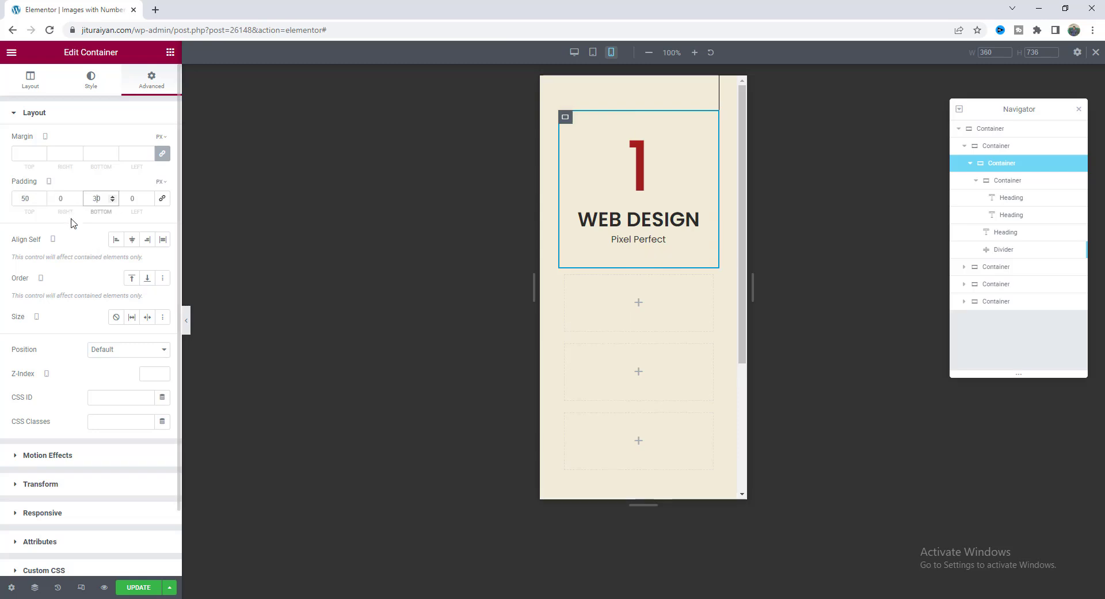
# Set the divider's mobile vertical offset to 0 px and leave the responsive view for the desktop layout
pyautogui.click(997, 255)
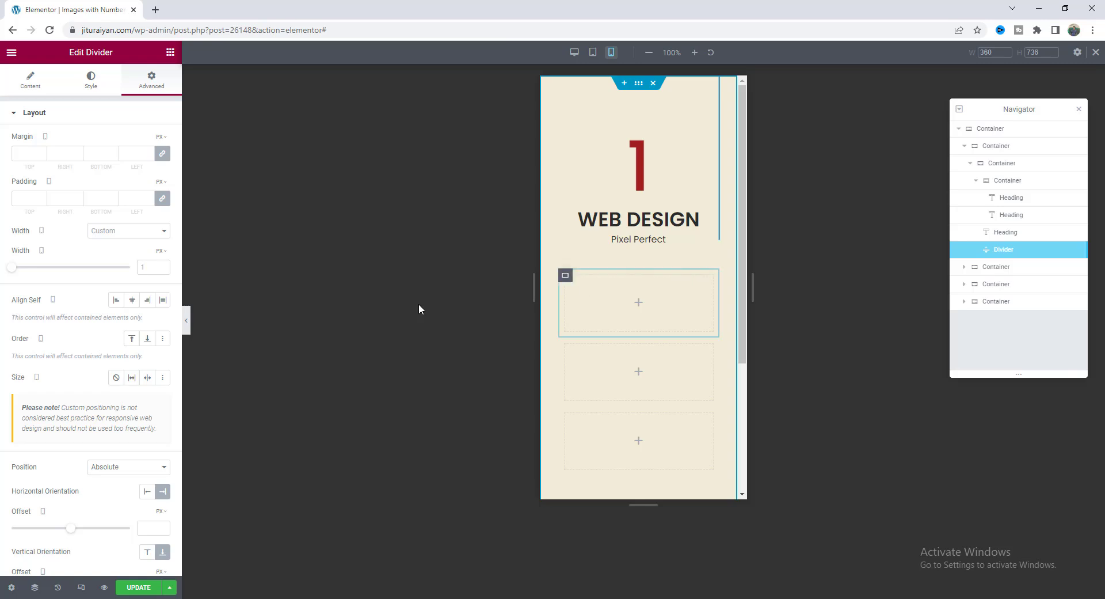
pyautogui.scroll(-1, 140, 464)
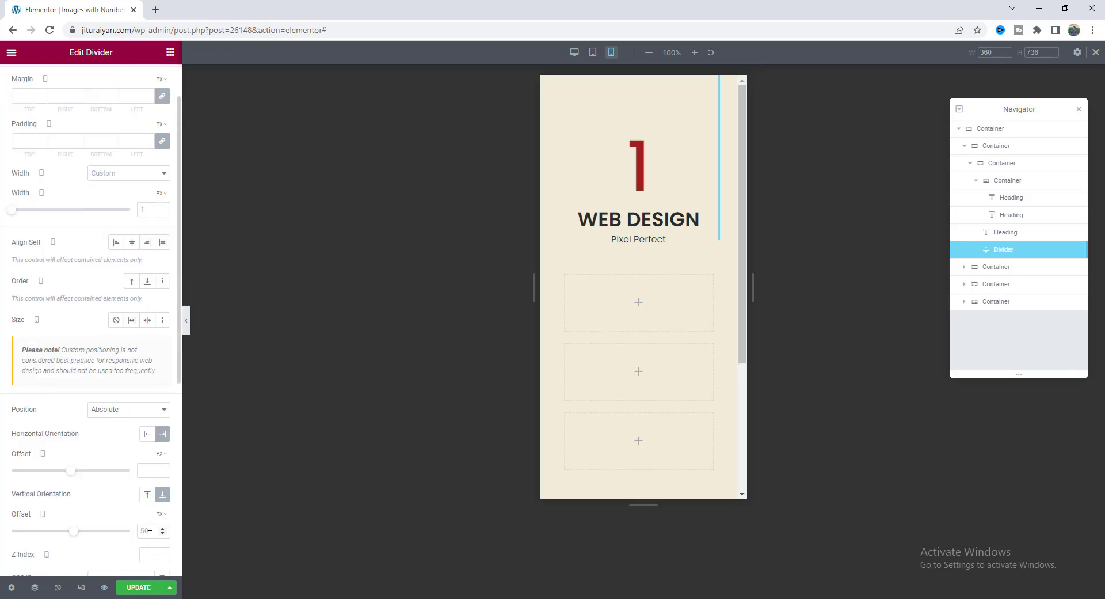
pyautogui.click(150, 528)
pyautogui.write('0')
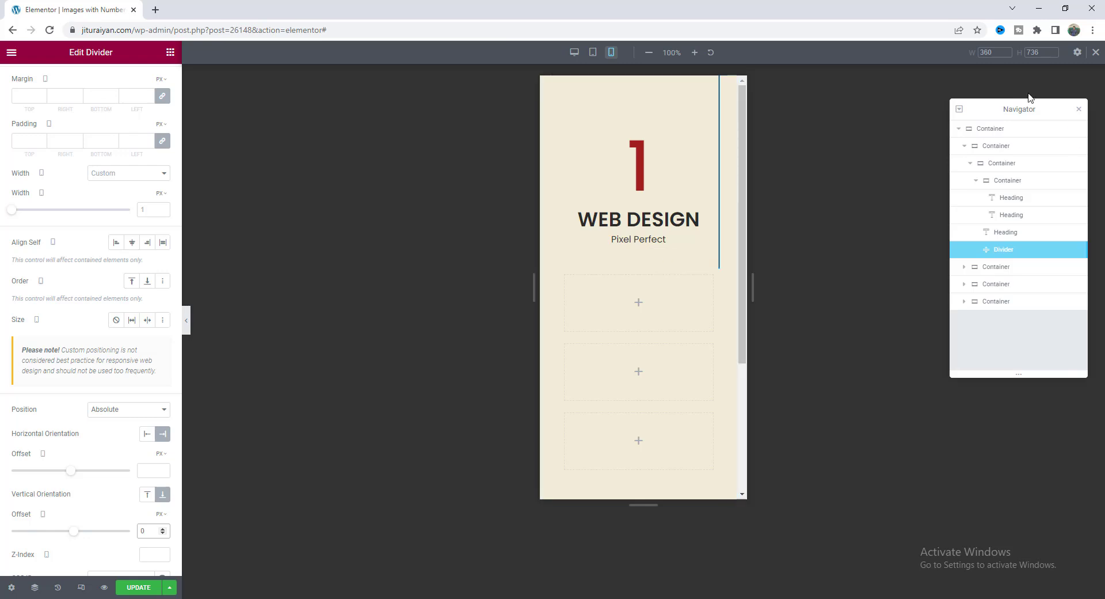
pyautogui.click(1095, 53)
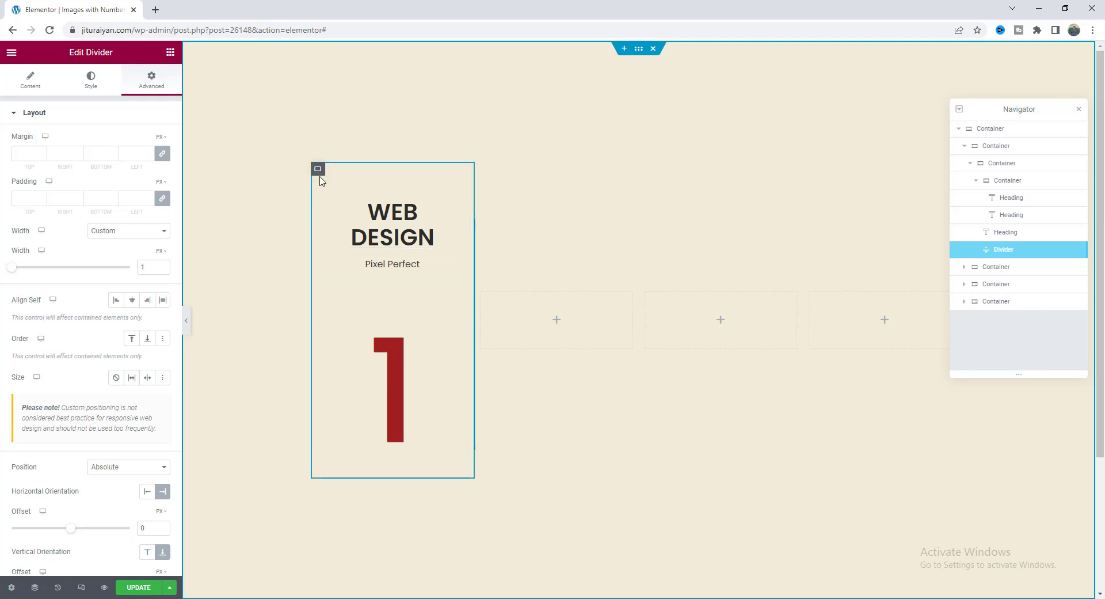
# Give the inner card container a classic hover background with the fully transparent color #02010100
pyautogui.click(318, 172)
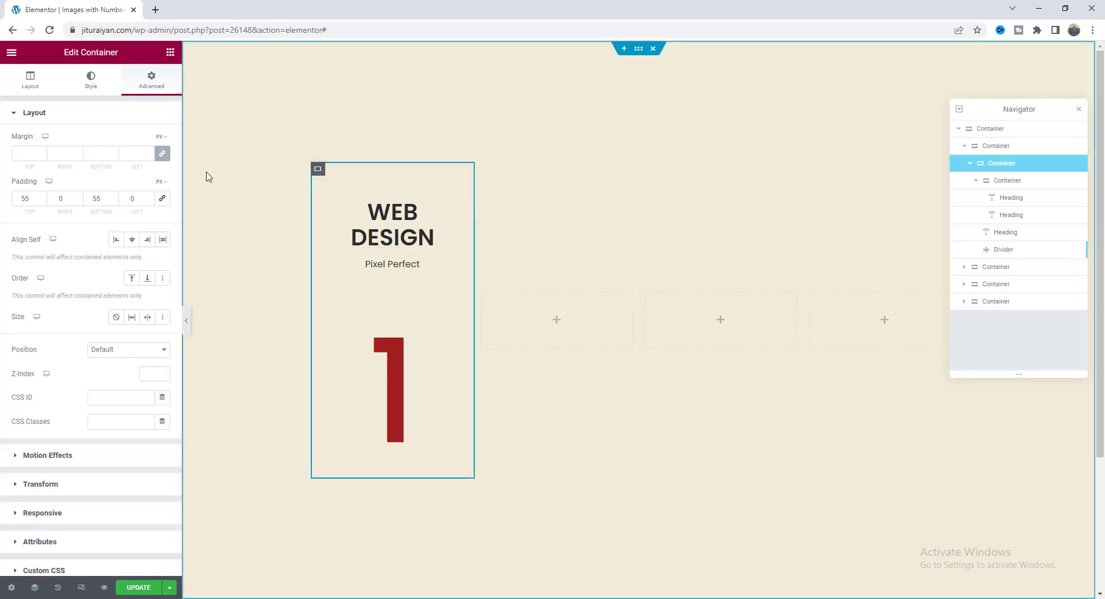
pyautogui.click(91, 80)
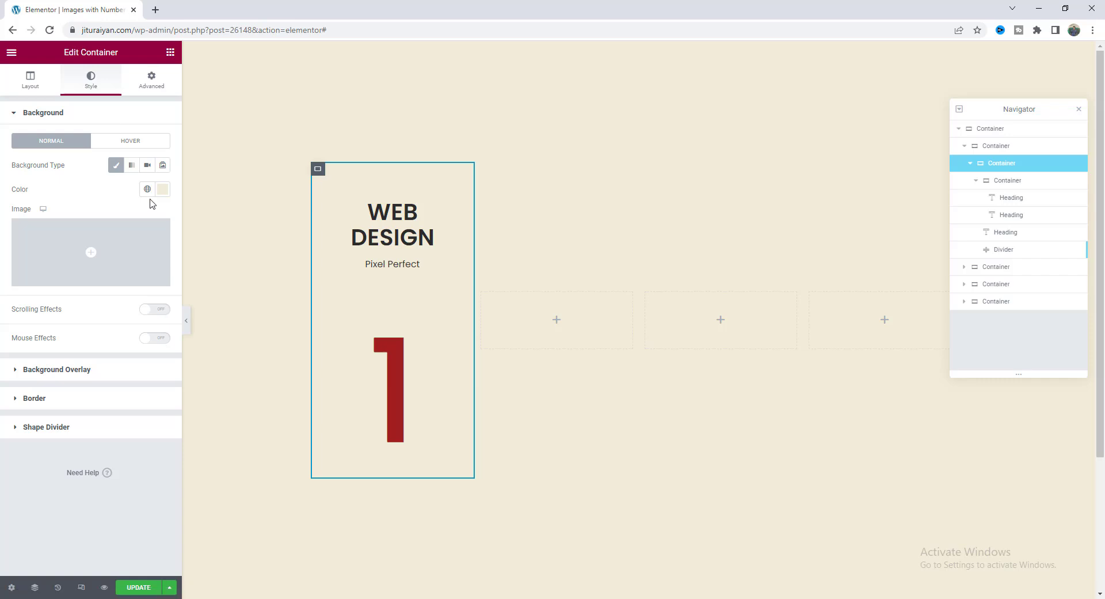
pyautogui.click(125, 141)
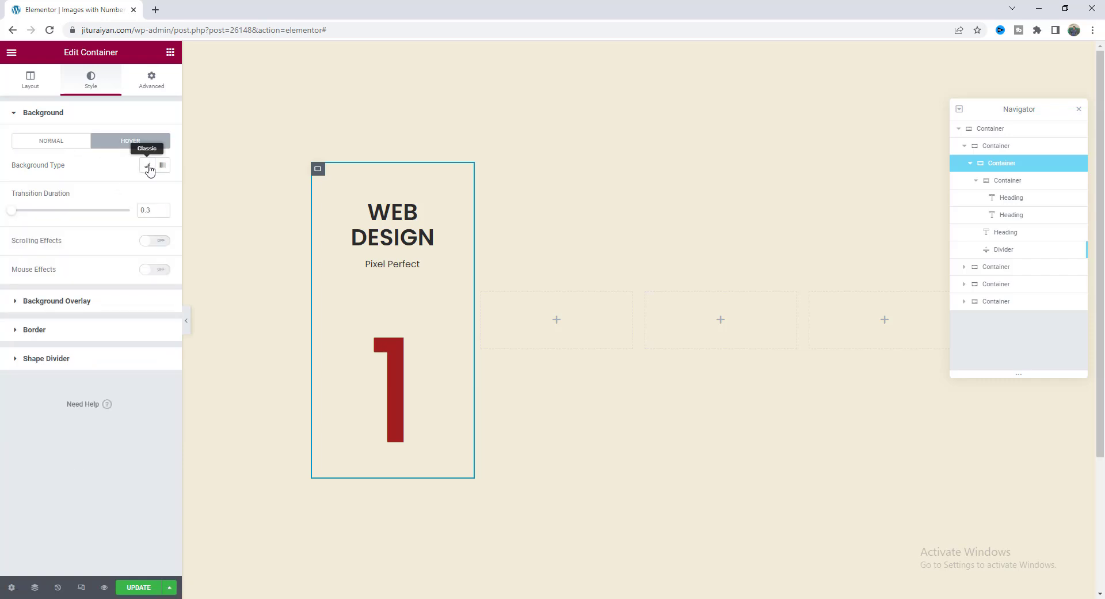
pyautogui.click(147, 166)
pyautogui.click(164, 193)
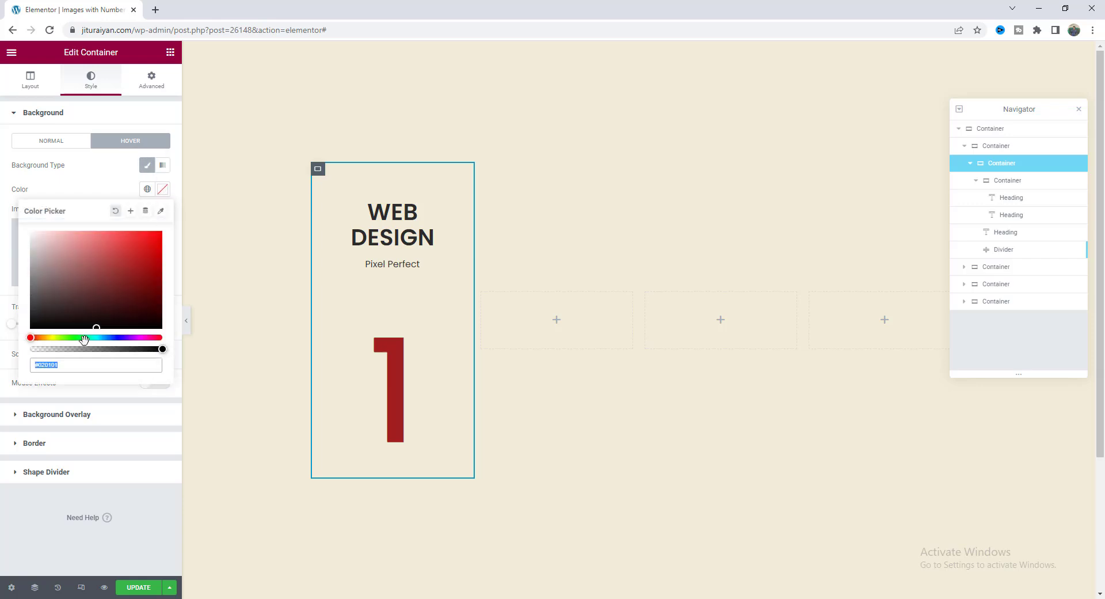
pyautogui.moveTo(74, 349); pyautogui.dragTo(15, 345)
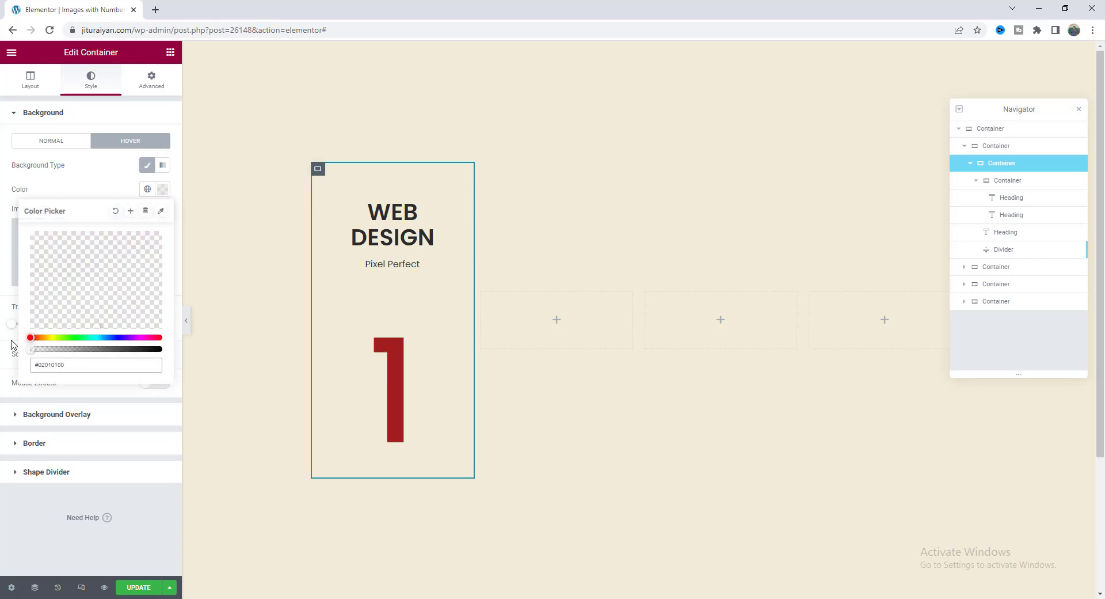
pyautogui.click(14, 346)
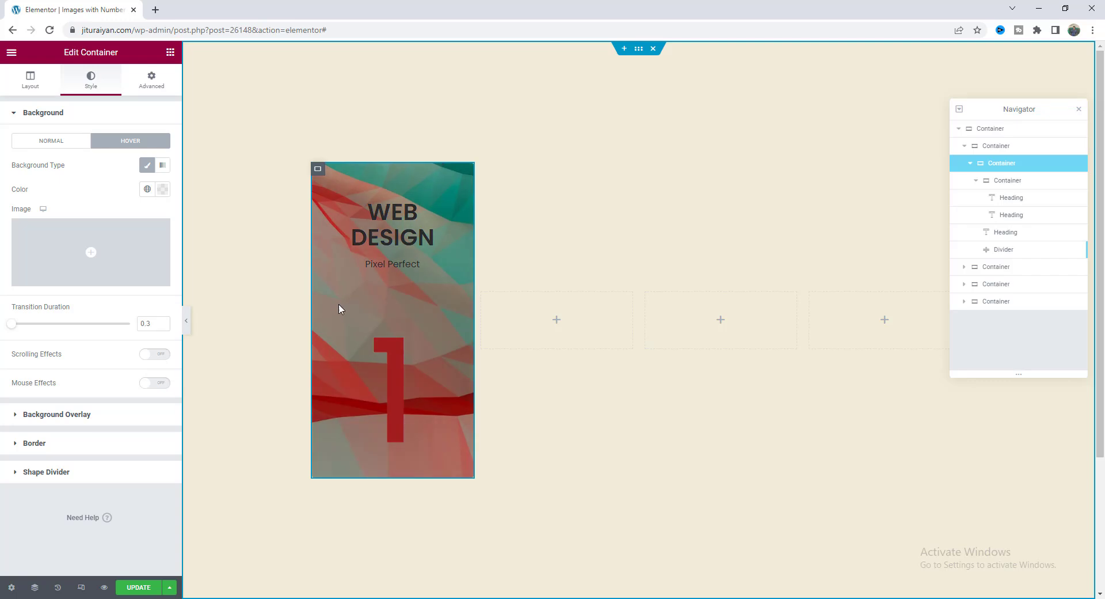
# Save the page, open its preview in the browser, and return to the editor
pyautogui.click(133, 587)
pyautogui.click(104, 587)
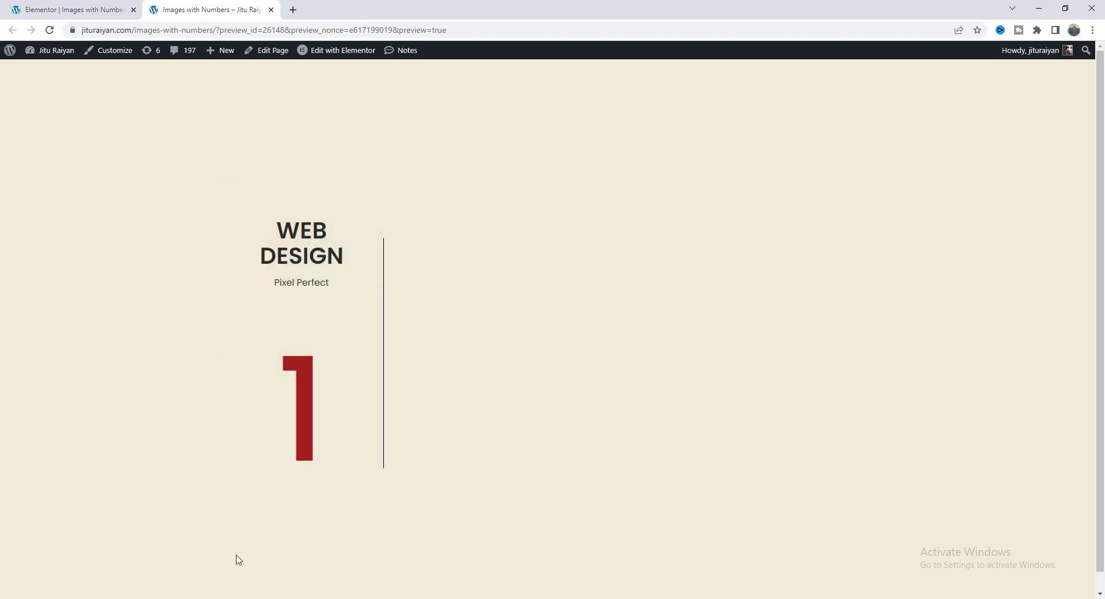
pyautogui.click(22, 8)
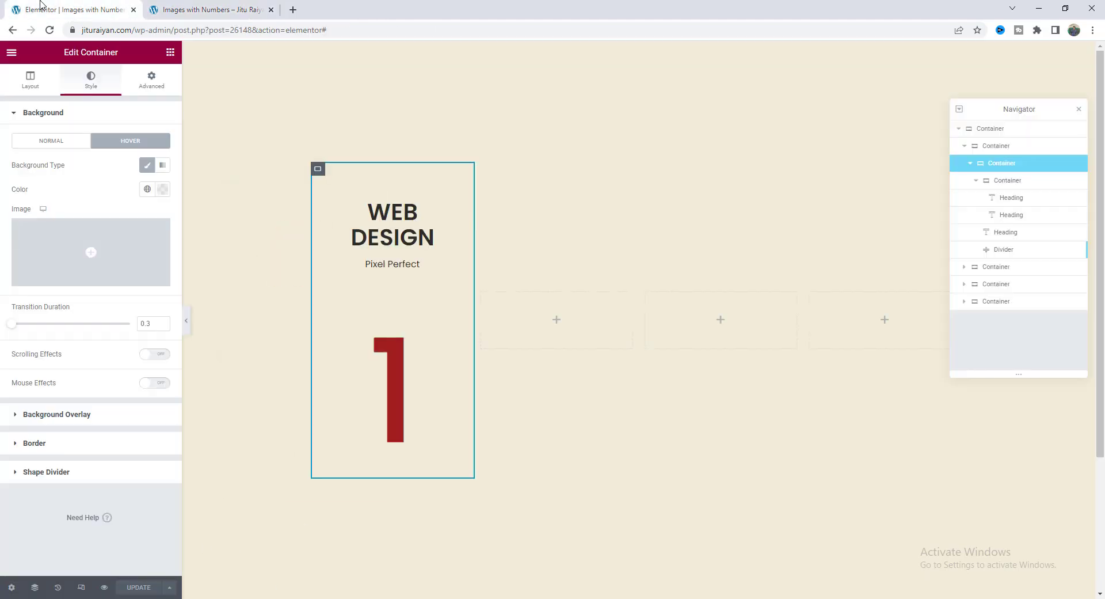
# Set the outermost container's overflow to Hidden in its additional layout options
pyautogui.click(985, 132)
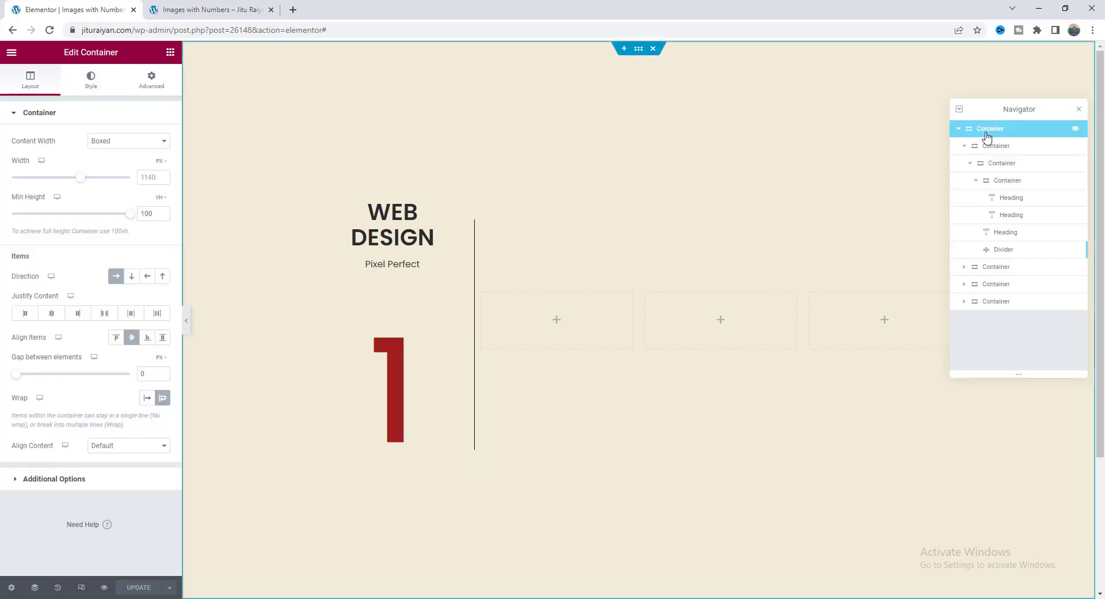
pyautogui.click(81, 478)
pyautogui.click(124, 172)
pyautogui.click(123, 192)
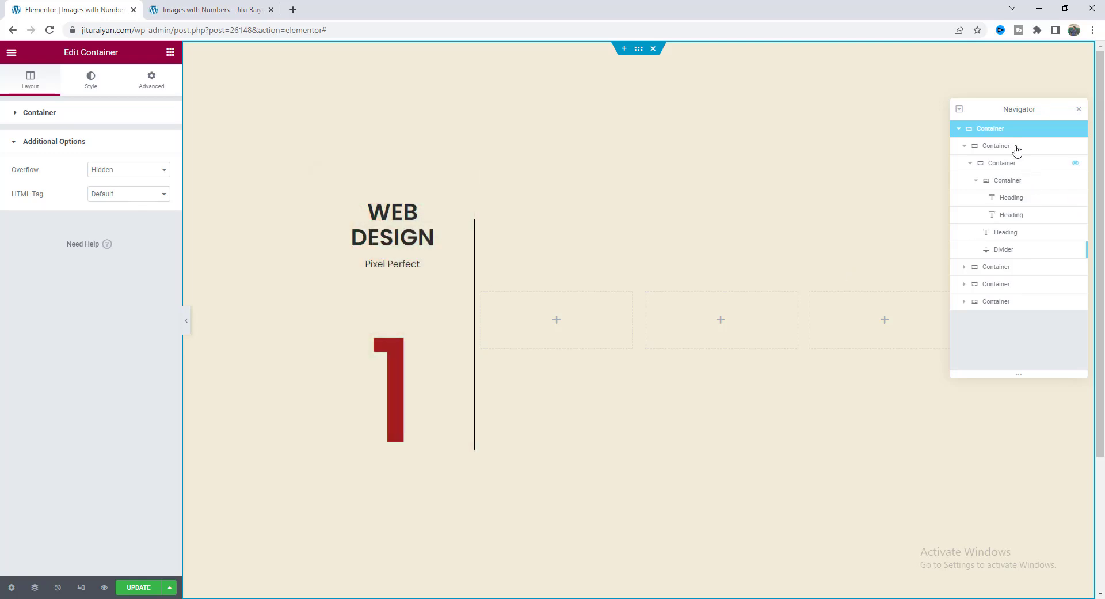
# Assign the CSS class mdw-image-numbers to the outermost container
pyautogui.click(151, 80)
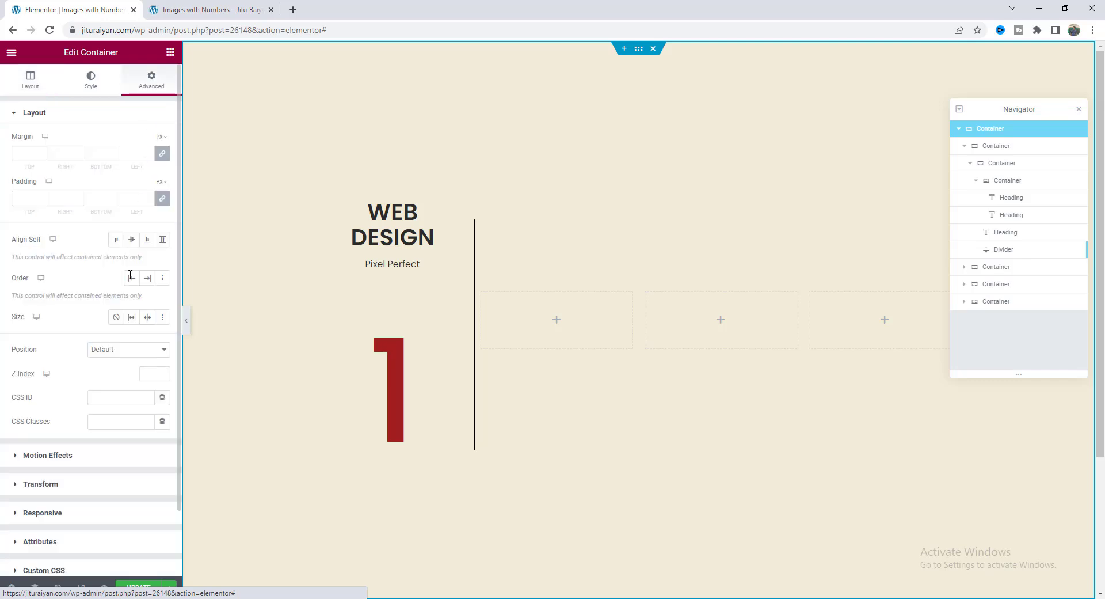
pyautogui.click(114, 421)
pyautogui.write('mdw-ima')
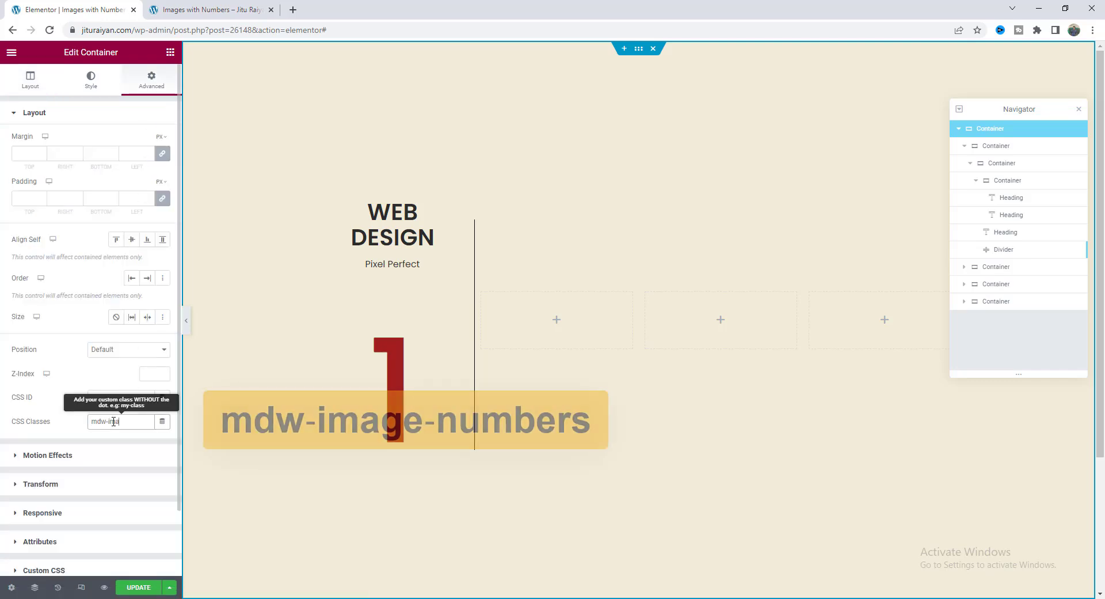
pyautogui.write('ge-numbe')
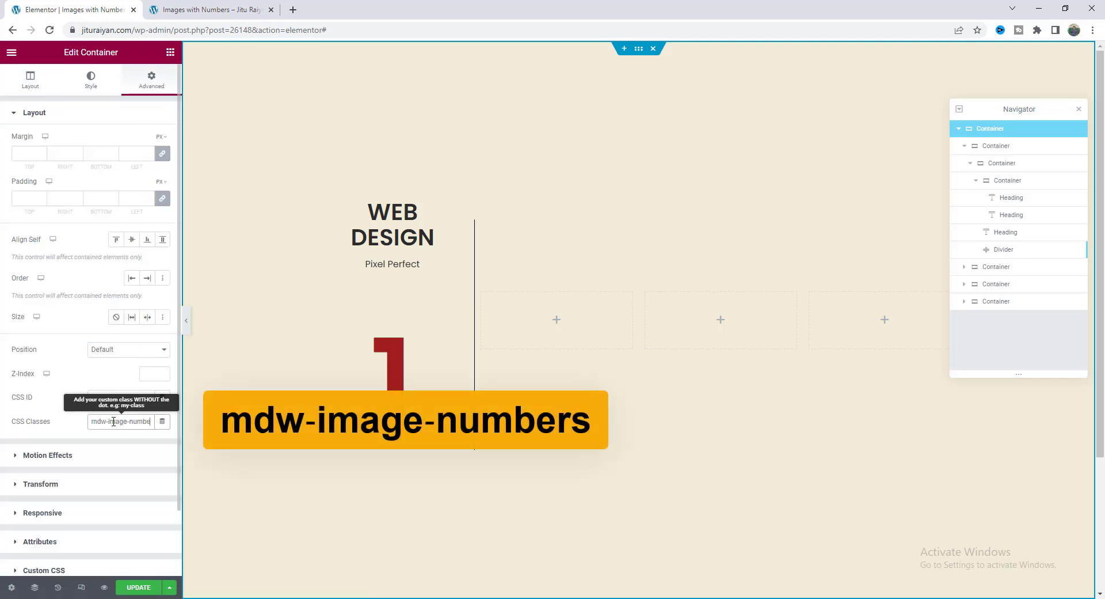
pyautogui.write('rs')
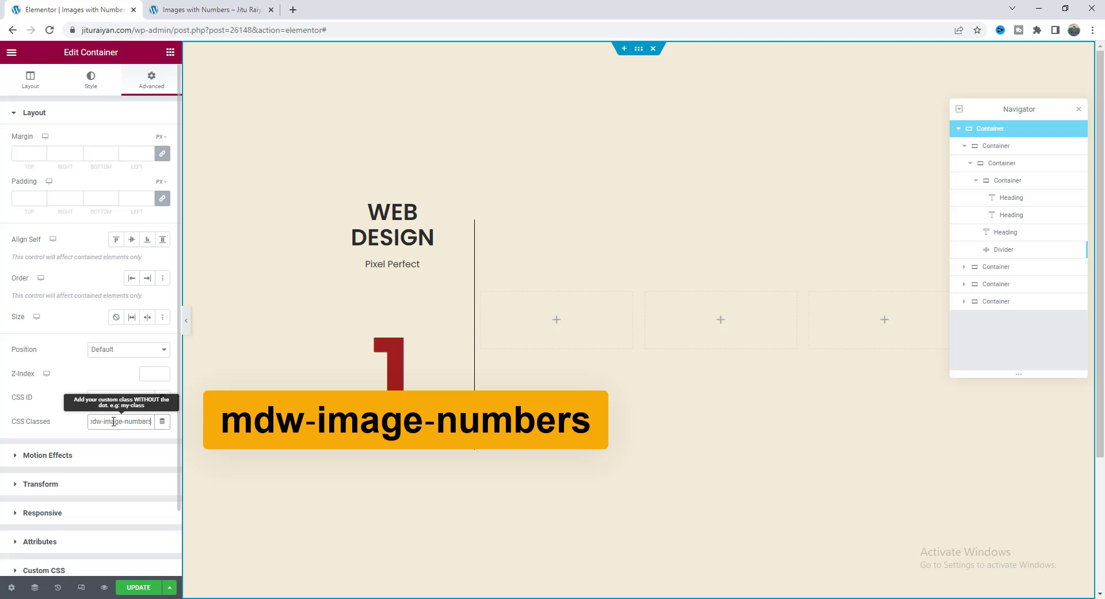
# Add an HTML widget below the beige section and paste the prepared mdw-image-numbers style code into it
pyautogui.click(170, 52)
pyautogui.write('m')
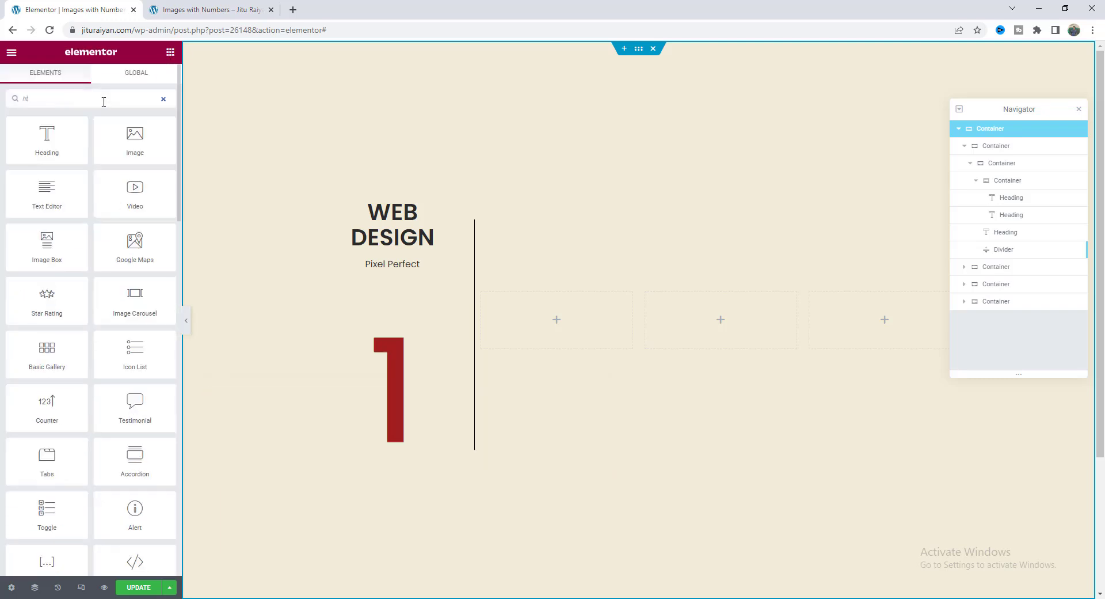
pyautogui.write('tm')
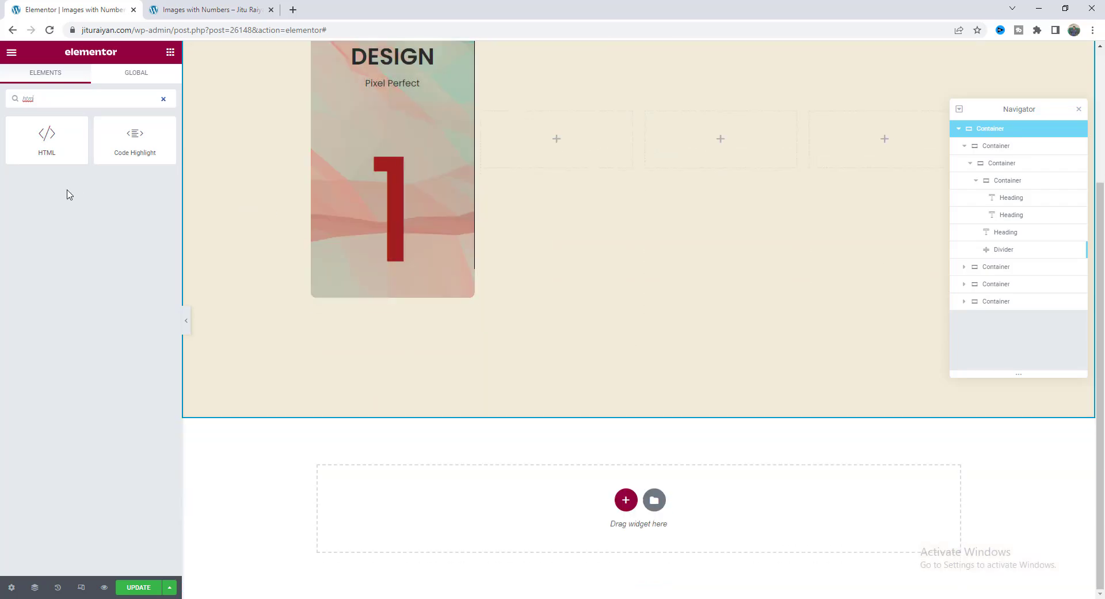
pyautogui.moveTo(46, 139); pyautogui.dragTo(488, 528)
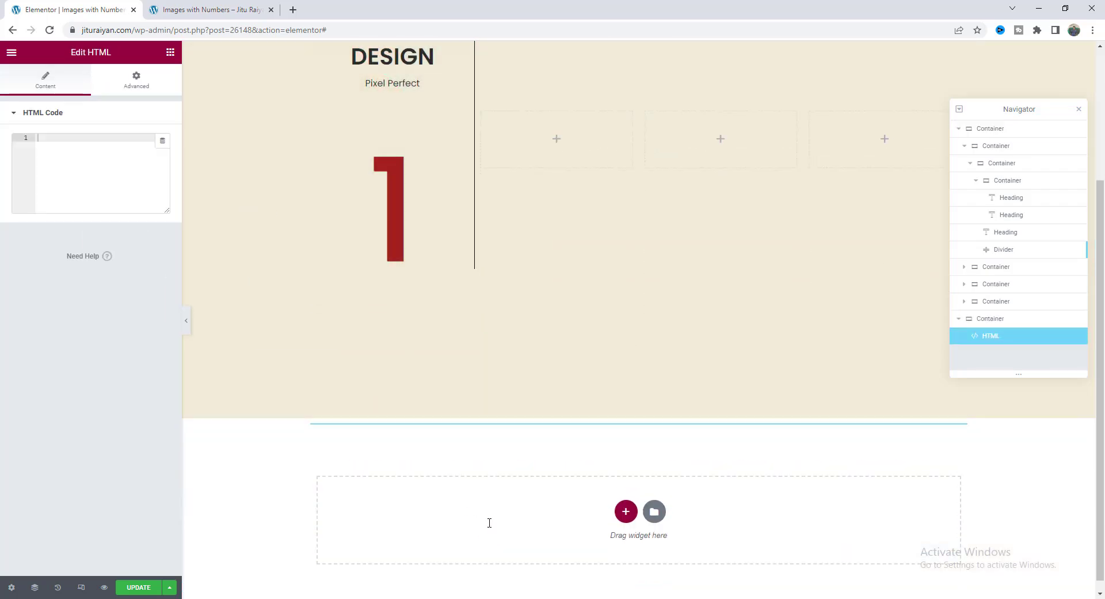
pyautogui.hotkey('ctrl', 'v')
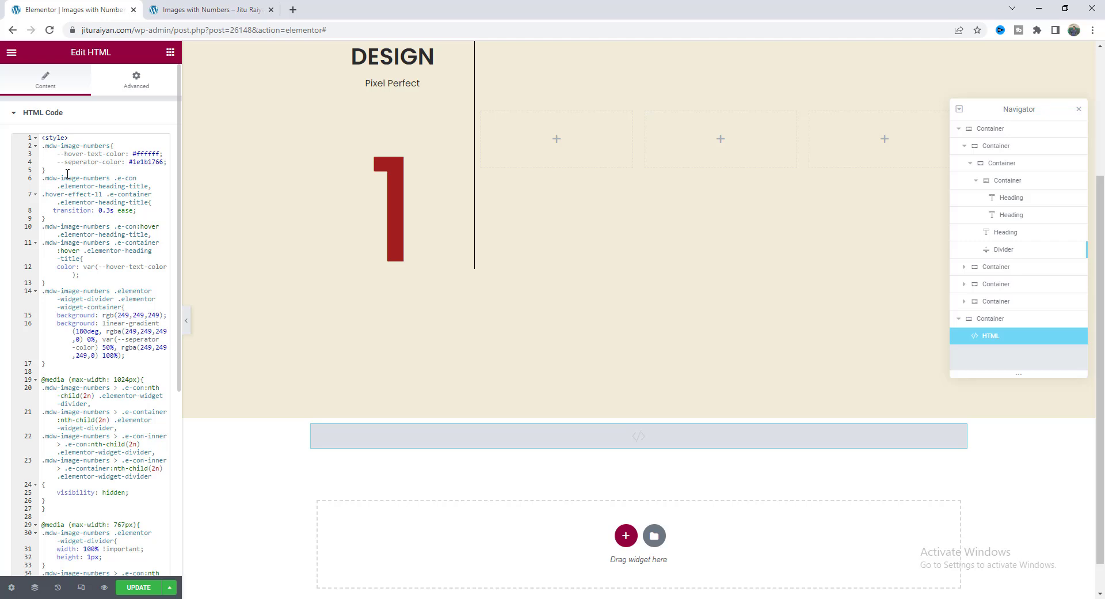
# Check the card's hover effect and text color in the page preview, and return to the editor
pyautogui.click(201, 10)
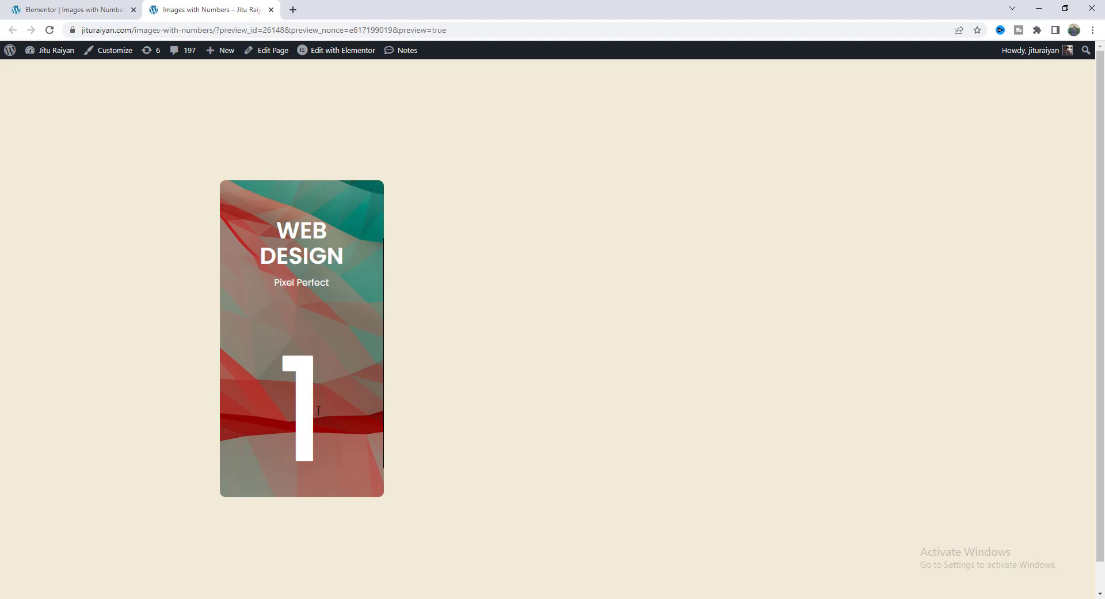
pyautogui.scroll(-1, 319, 410)
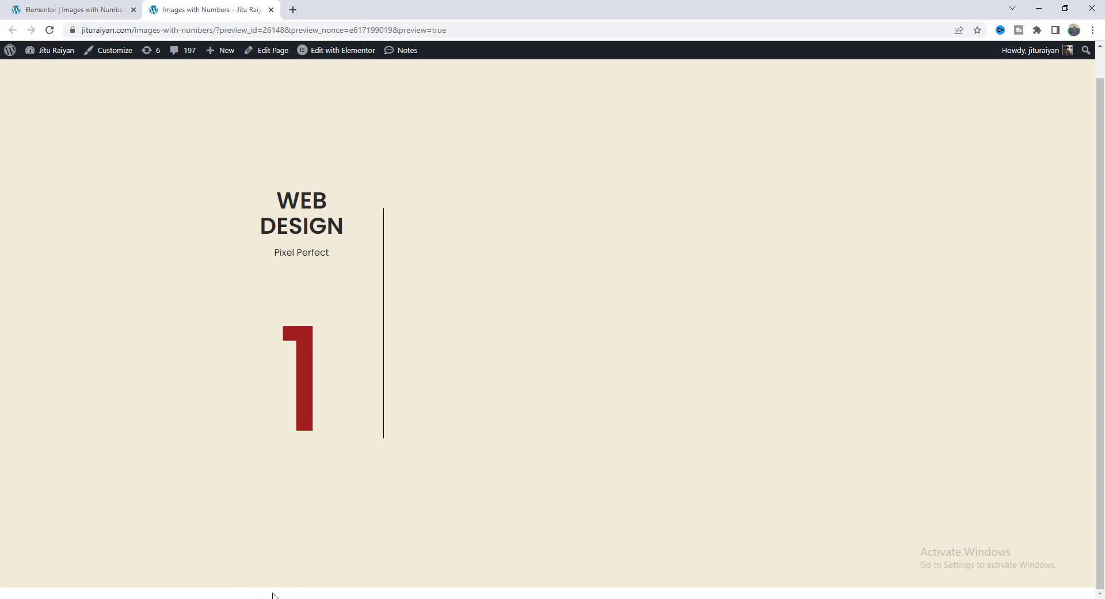
pyautogui.click(54, 9)
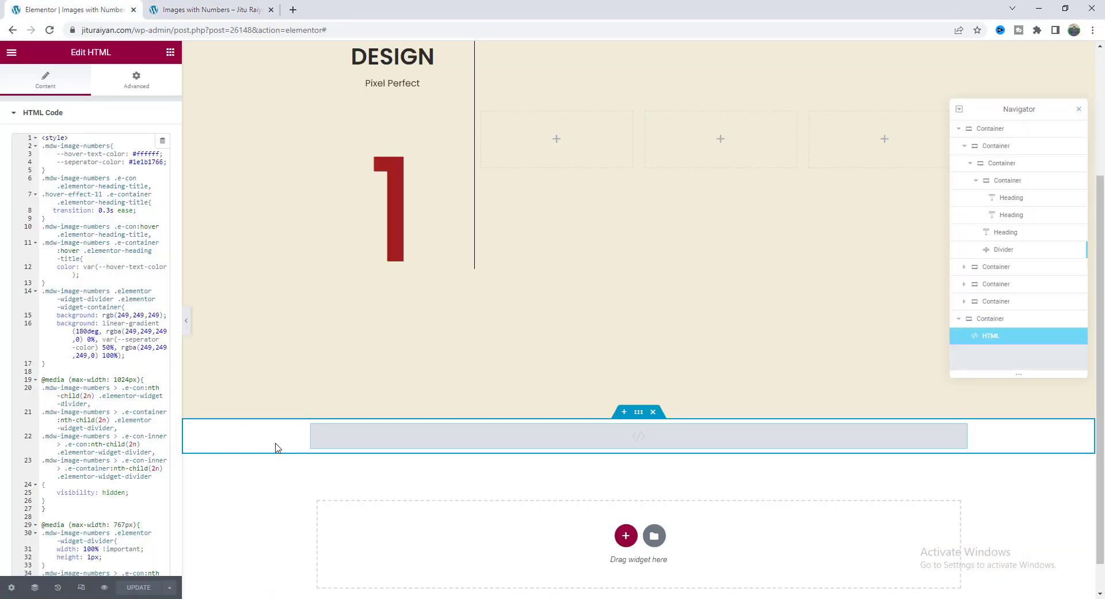
# Hide the container holding the HTML widget on desktop, tablet and mobile in its responsive visibility settings
pyautogui.click(638, 412)
pyautogui.click(152, 81)
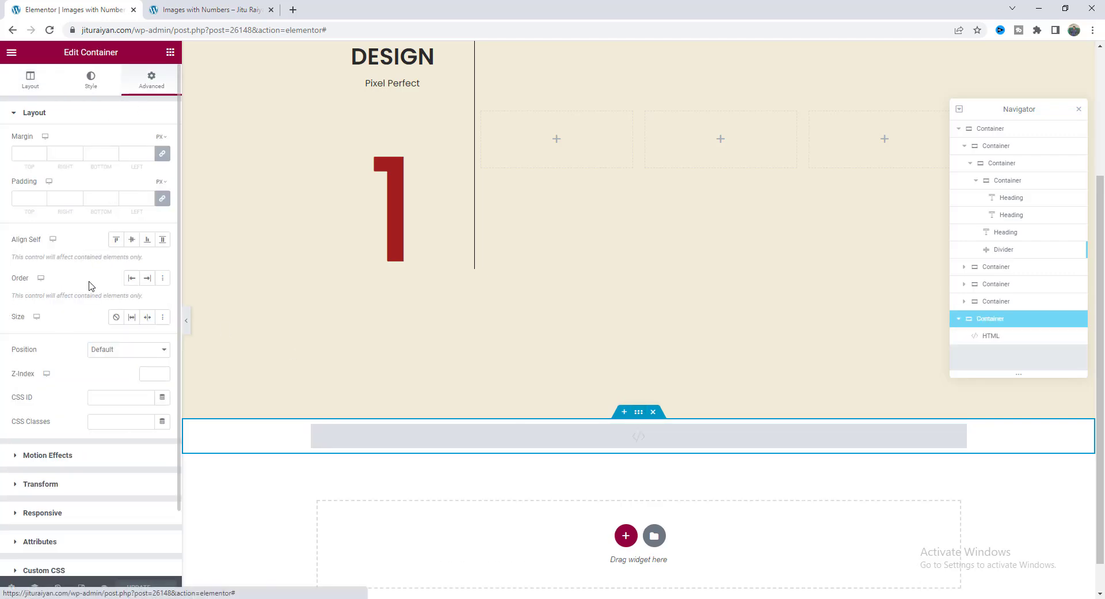
pyautogui.scroll(-2, 91, 283)
pyautogui.click(77, 444)
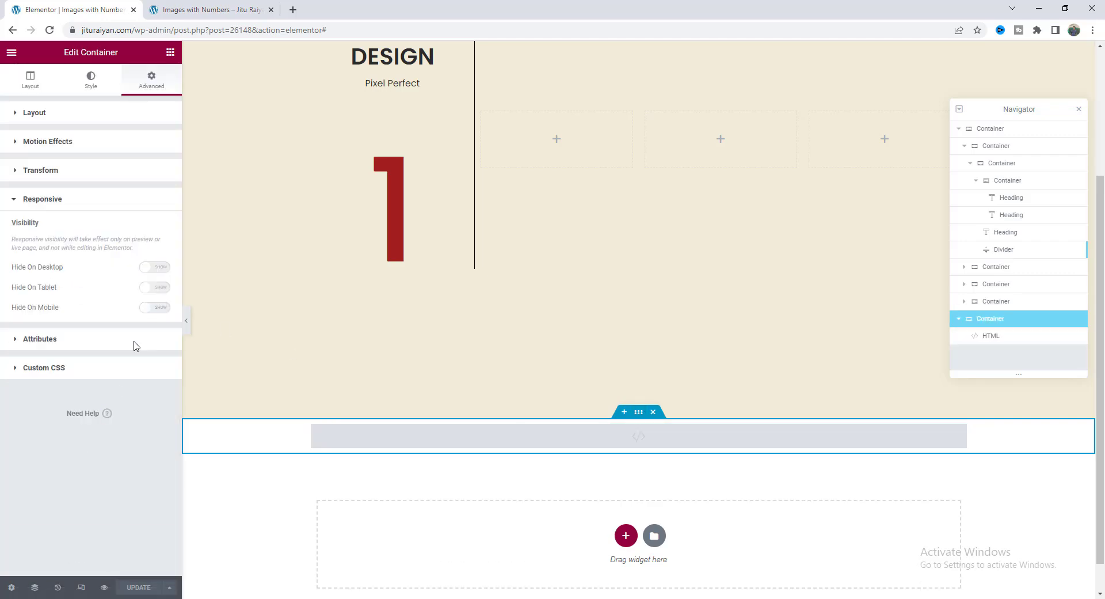
pyautogui.click(154, 307)
pyautogui.click(154, 286)
pyautogui.click(154, 266)
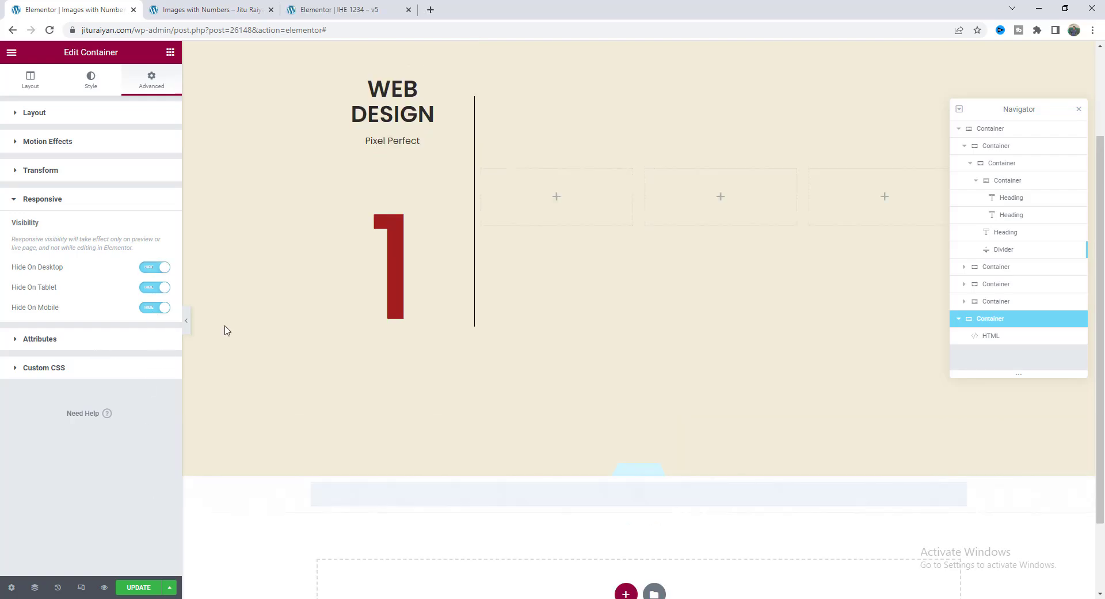
# Make the first card's divider color fully transparent (#00000000) and check the separator without the editing panel
pyautogui.click(320, 8)
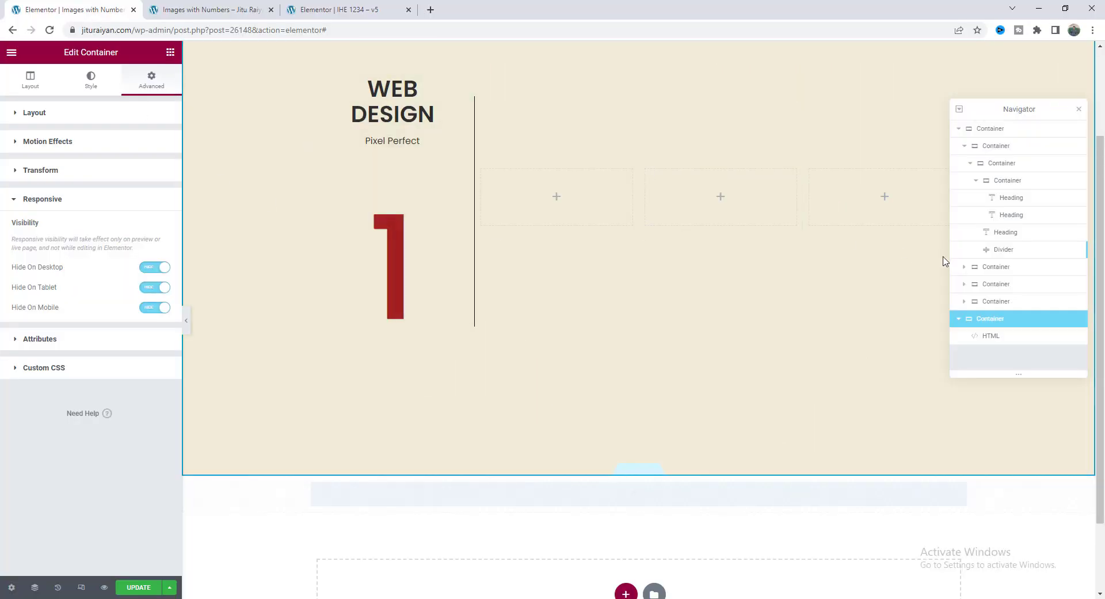
pyautogui.click(995, 250)
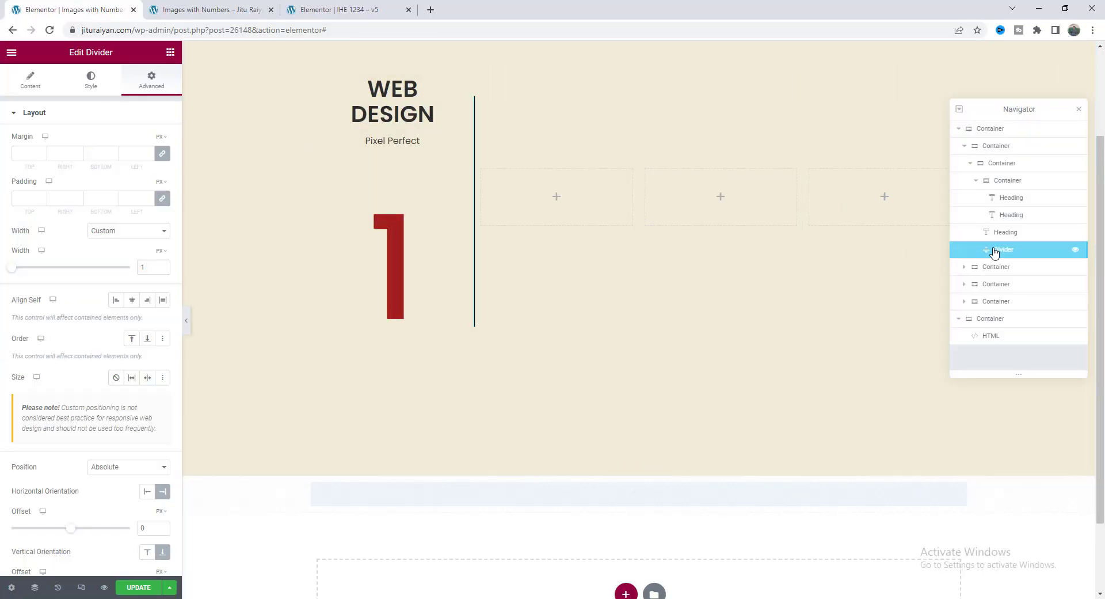
pyautogui.click(90, 81)
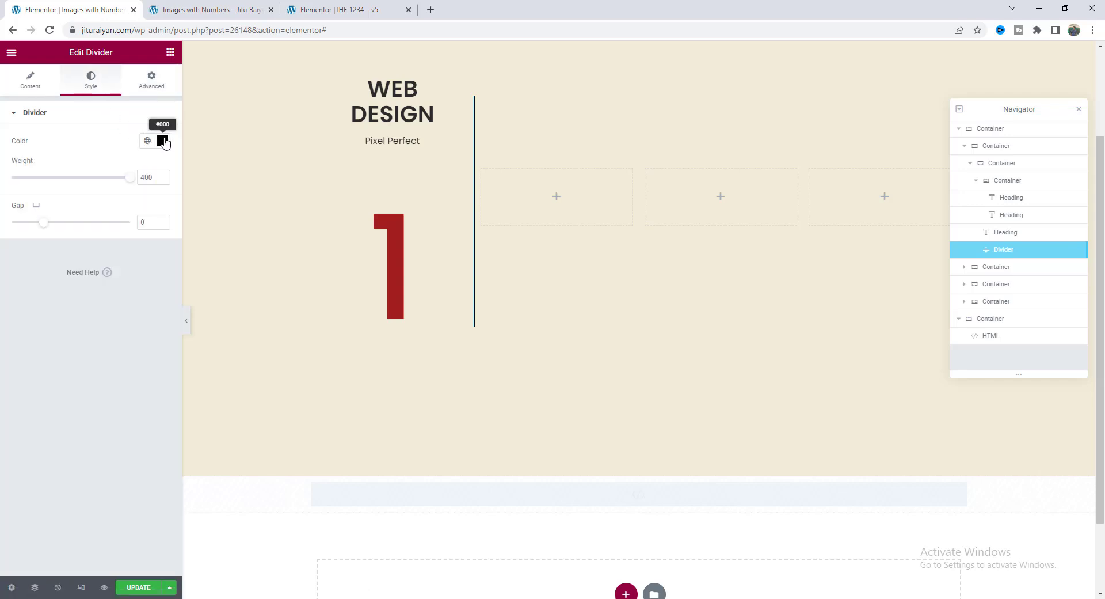
pyautogui.click(162, 140)
pyautogui.moveTo(81, 300); pyautogui.dragTo(27, 303)
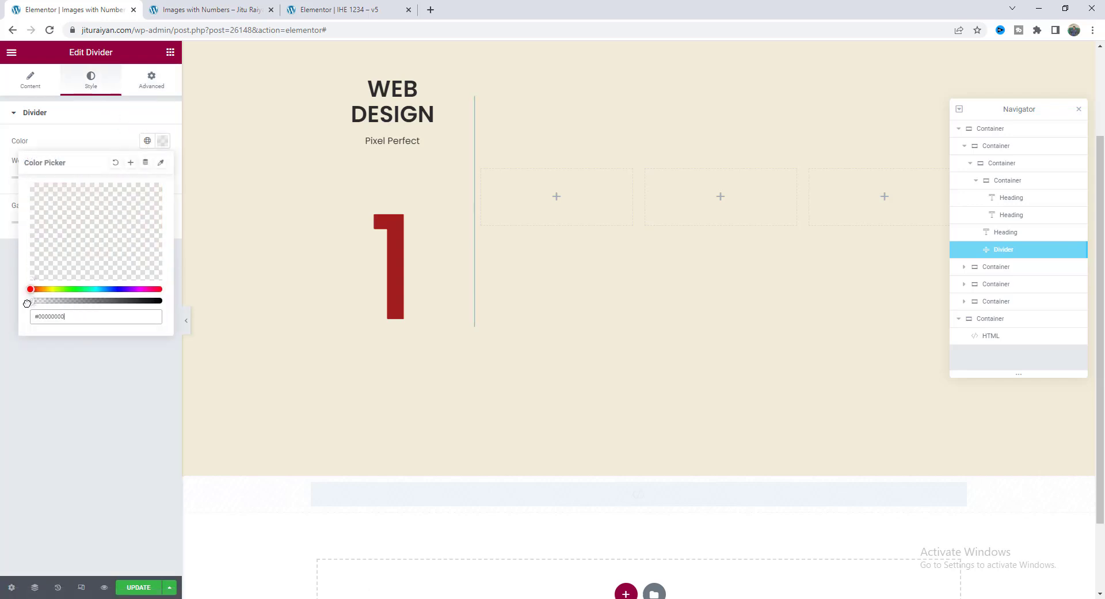
pyautogui.click(12, 311)
pyautogui.click(186, 320)
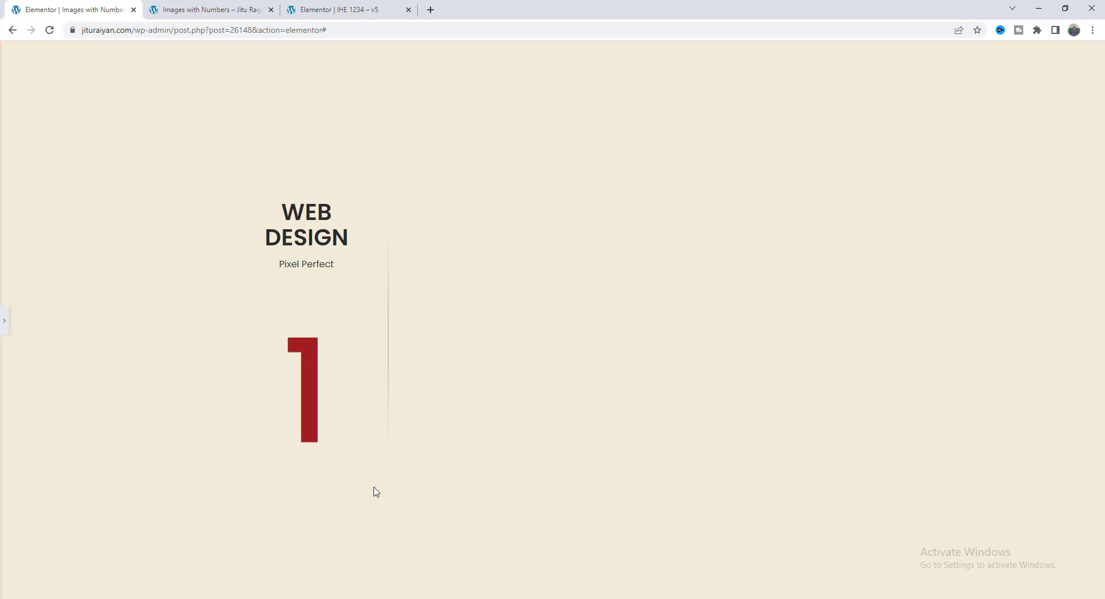
pyautogui.click(4, 322)
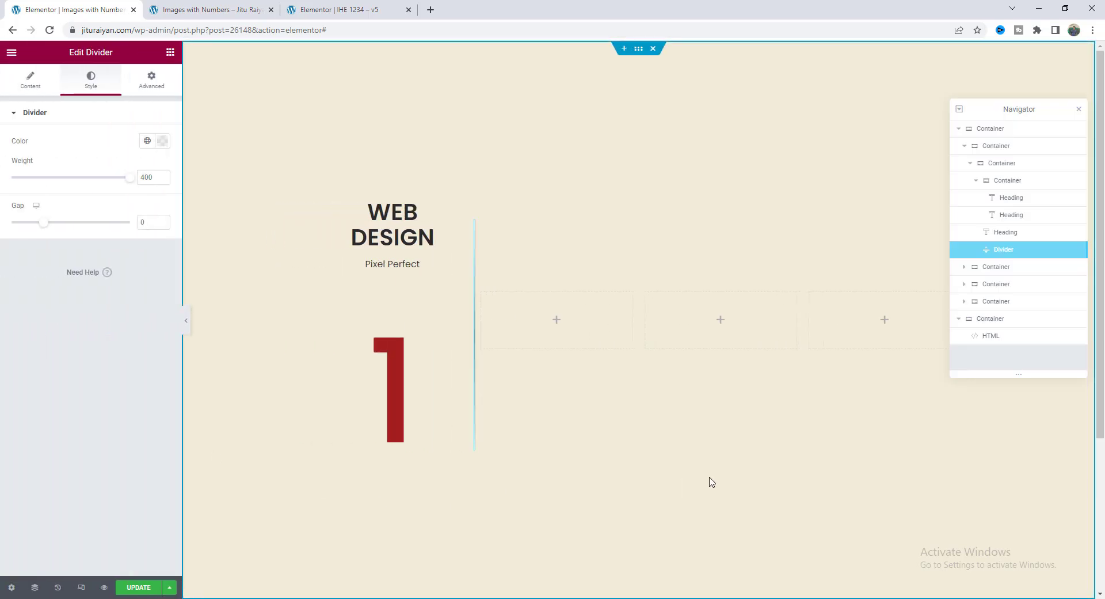
# Examine the hover text color and separator color variables in the HTML widget's code alongside the card's hover effect
pyautogui.click(995, 341)
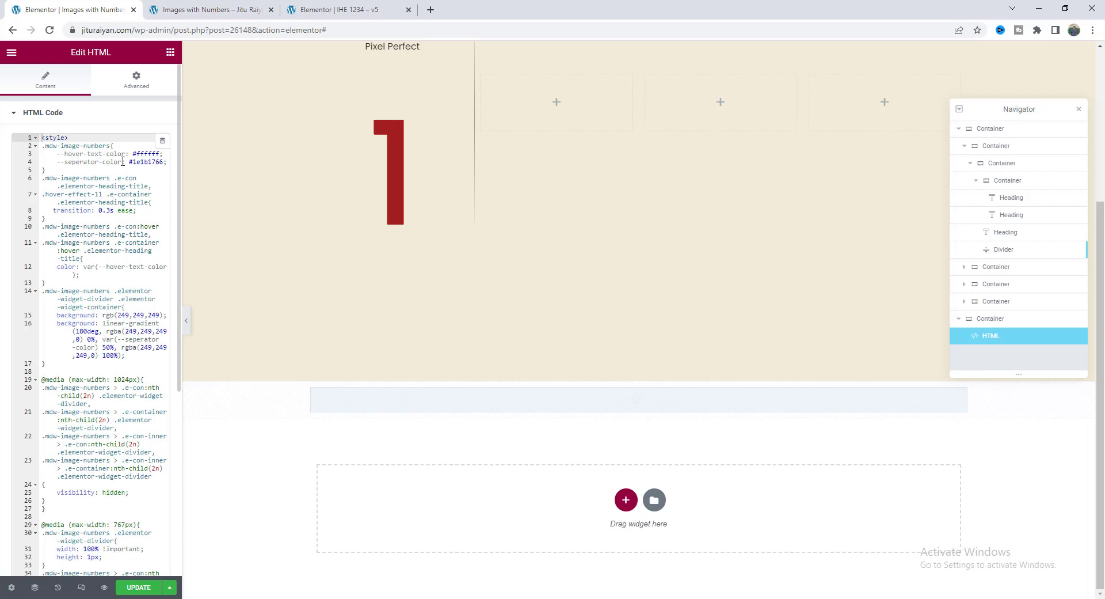
pyautogui.click(155, 162)
pyautogui.doubleClick(90, 153)
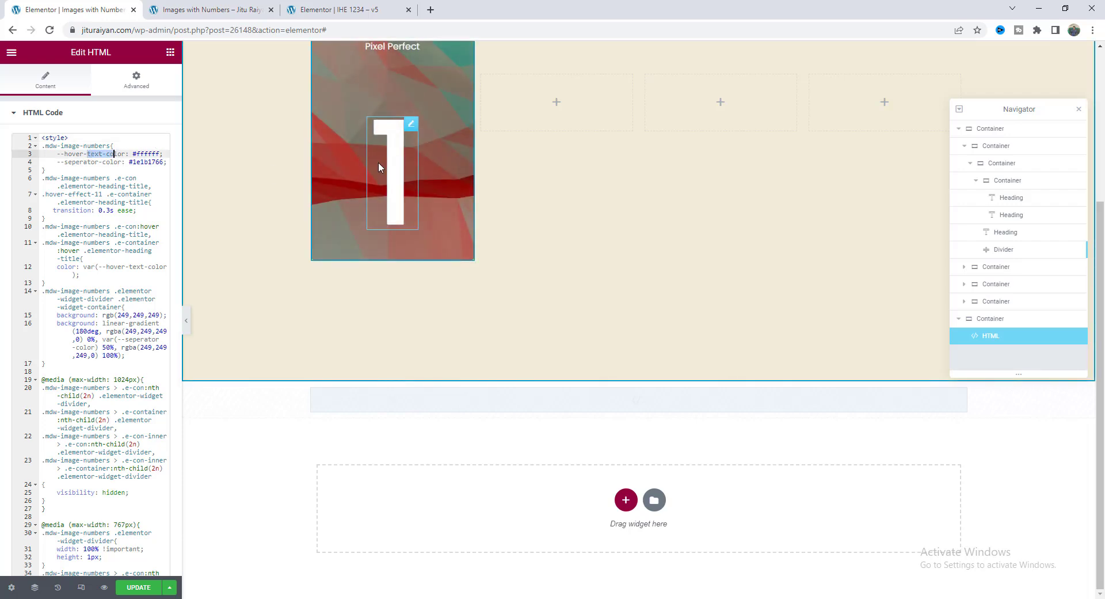
pyautogui.doubleClick(152, 154)
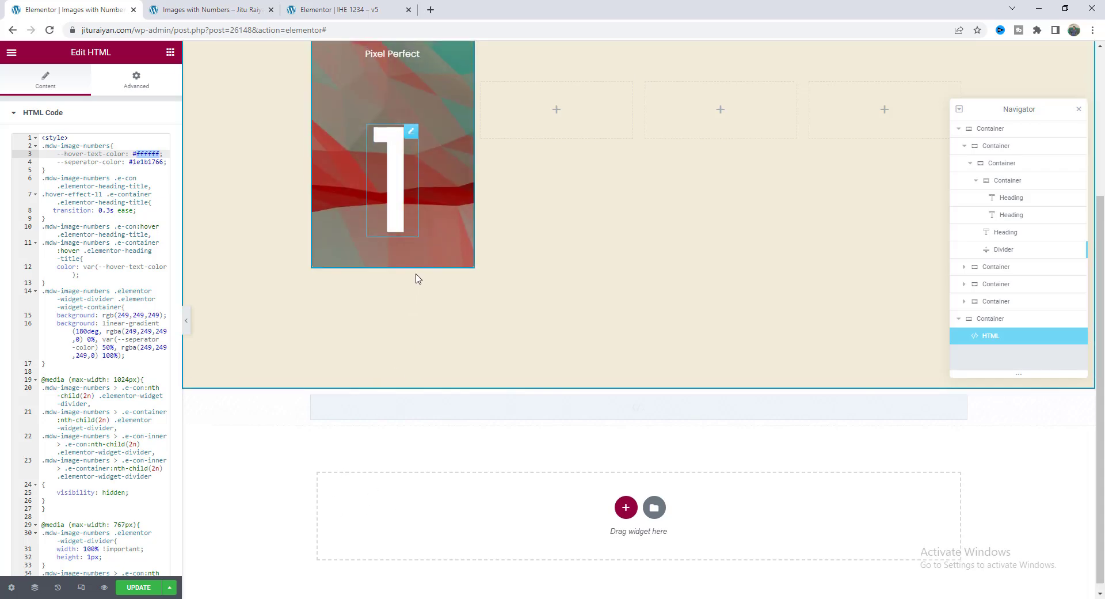
pyautogui.scroll(4, 416, 274)
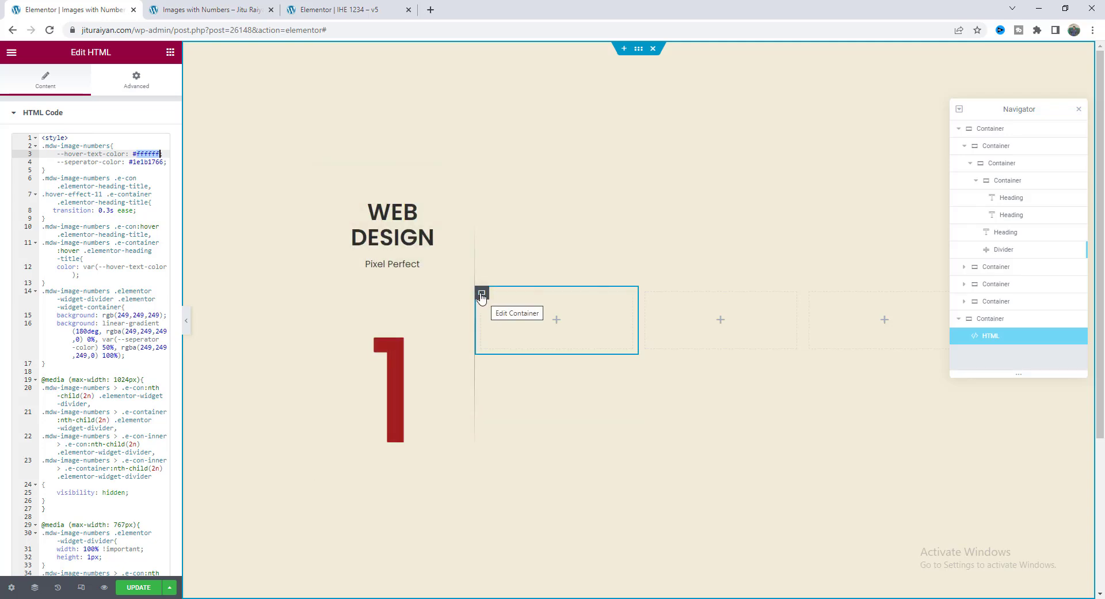
# Delete the three empty containers beside the WEB DESIGN card
pyautogui.rightClick(481, 296)
pyautogui.click(512, 539)
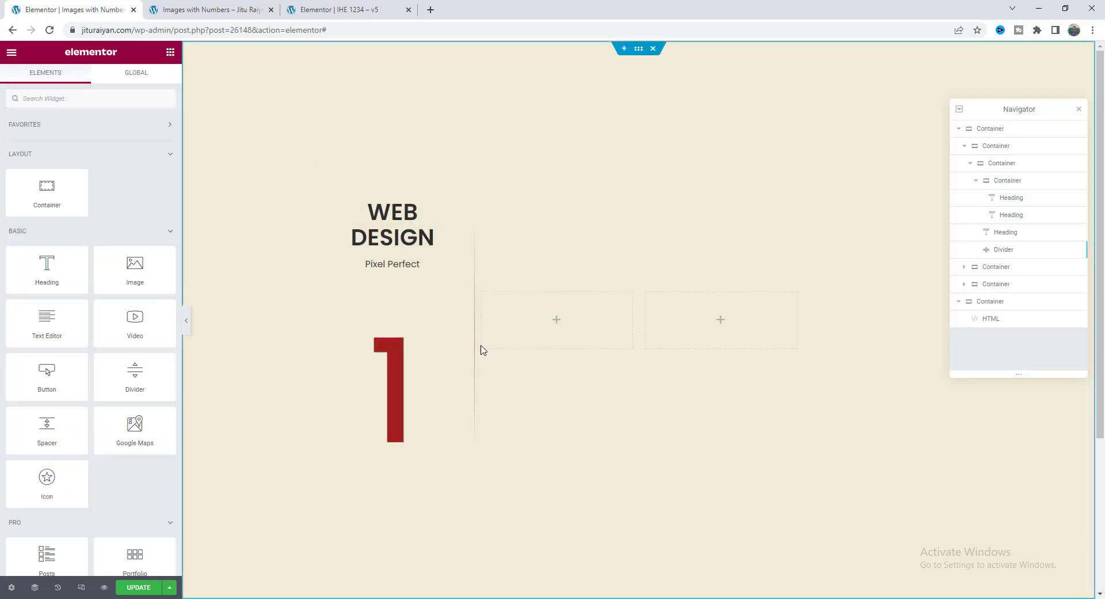
pyautogui.rightClick(482, 349)
pyautogui.click(507, 533)
pyautogui.rightClick(501, 309)
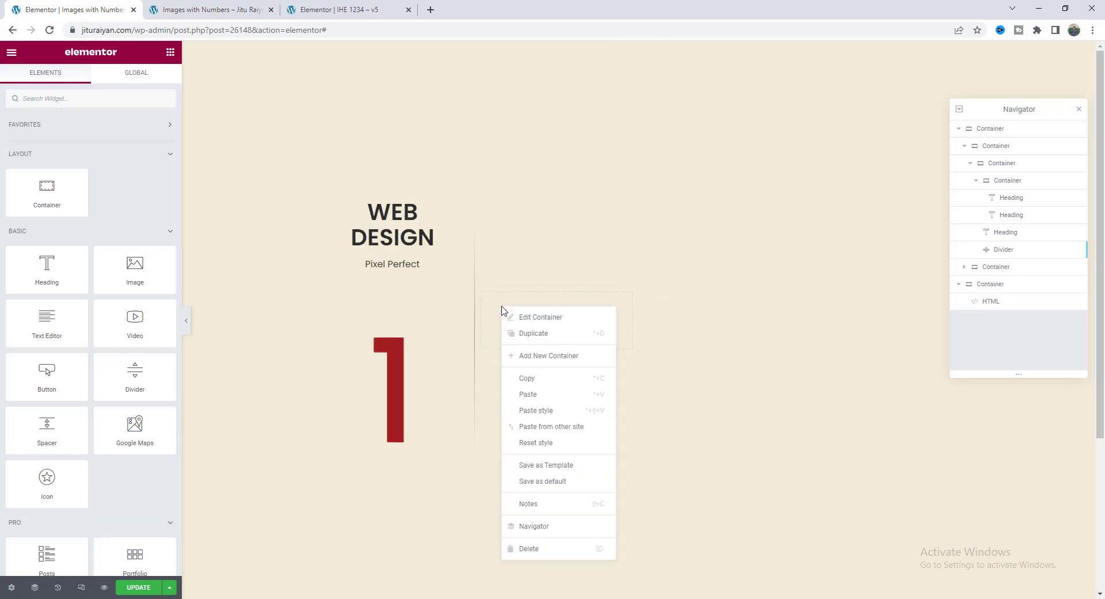
pyautogui.click(532, 547)
# Duplicate the finished WEB DESIGN card container three times to make a row of four cards
pyautogui.click(994, 151)
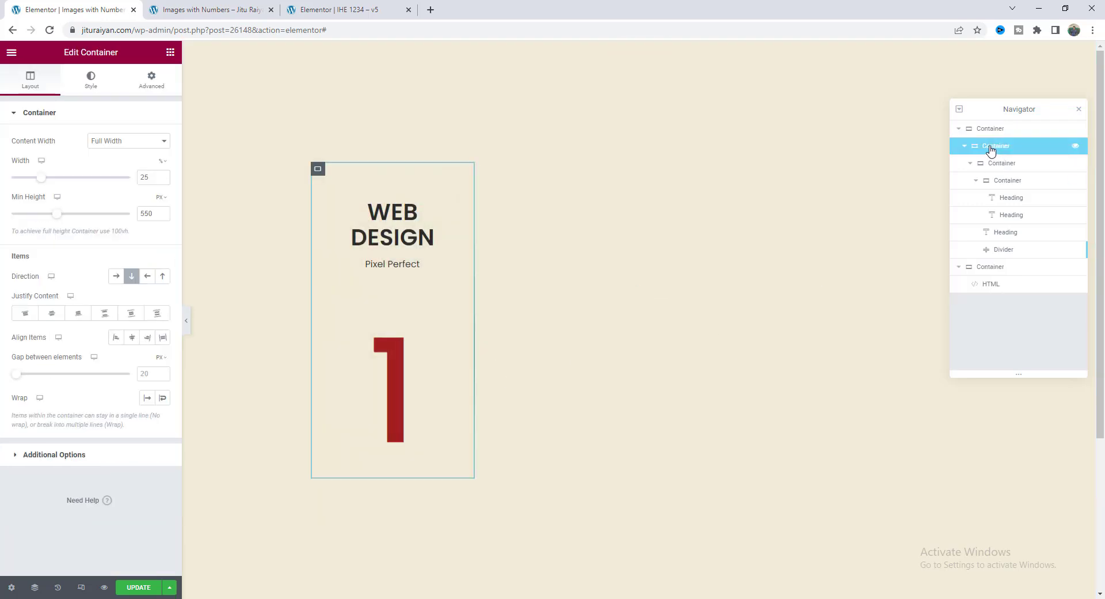
pyautogui.rightClick(992, 152)
pyautogui.click(998, 170)
pyautogui.rightClick(984, 266)
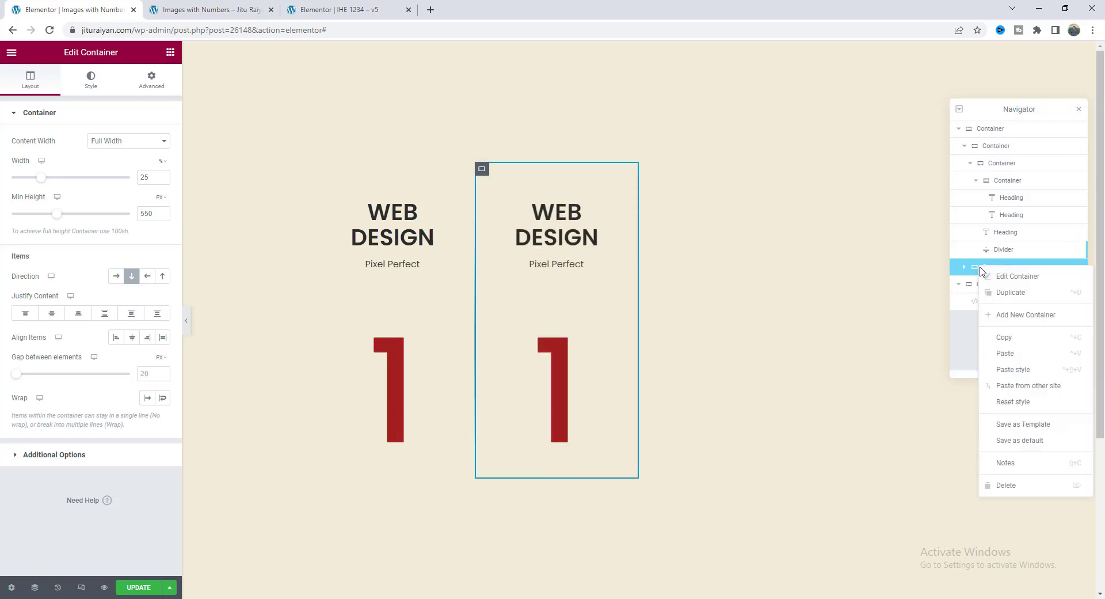
pyautogui.click(1007, 291)
pyautogui.rightClick(990, 284)
pyautogui.click(1016, 314)
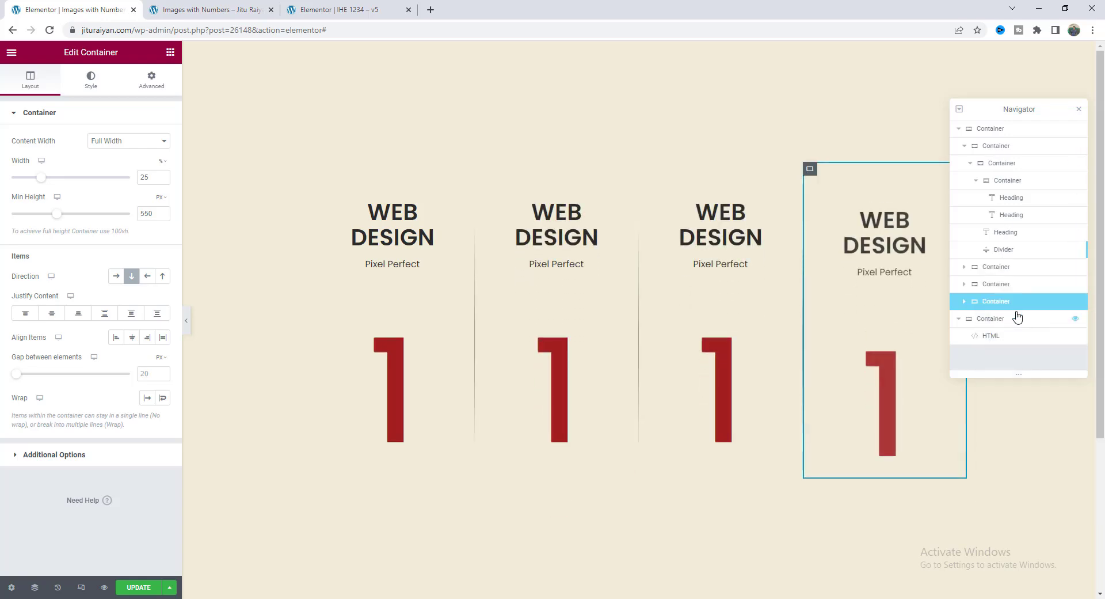
# Change the second card's title to APP DESIGN and its subtitle to Android & iOS
pyautogui.click(580, 215)
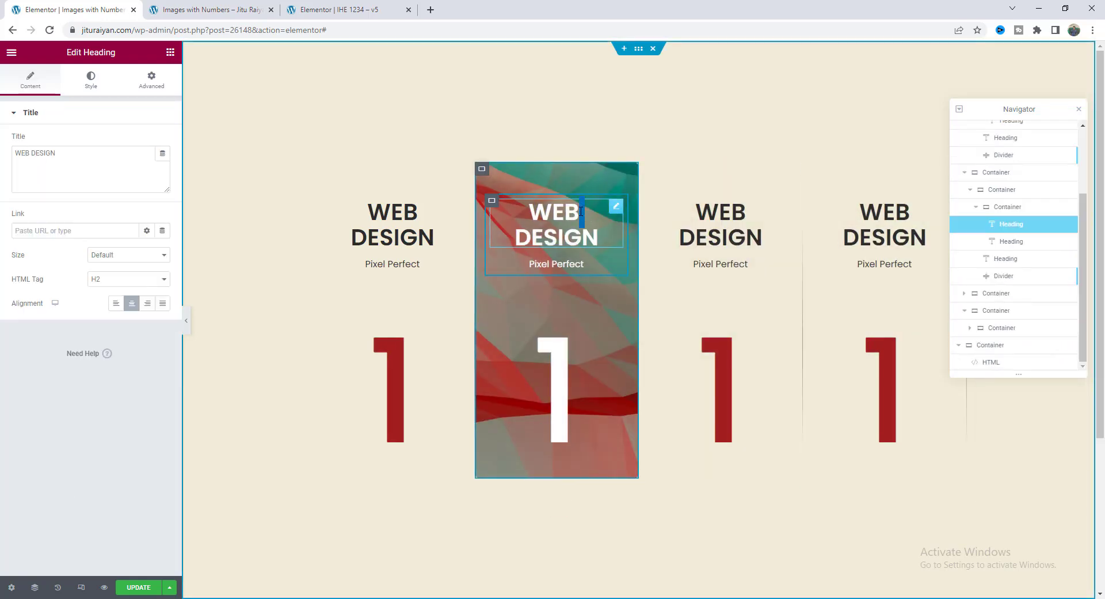
pyautogui.moveTo(579, 213); pyautogui.dragTo(533, 217)
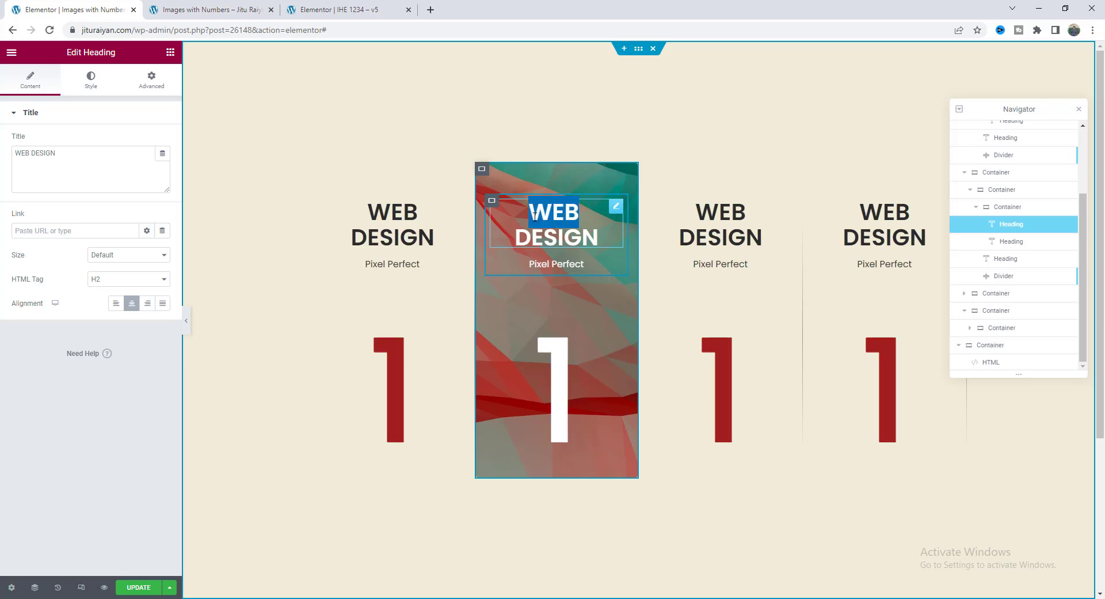
pyautogui.write('APP')
pyautogui.click(570, 264)
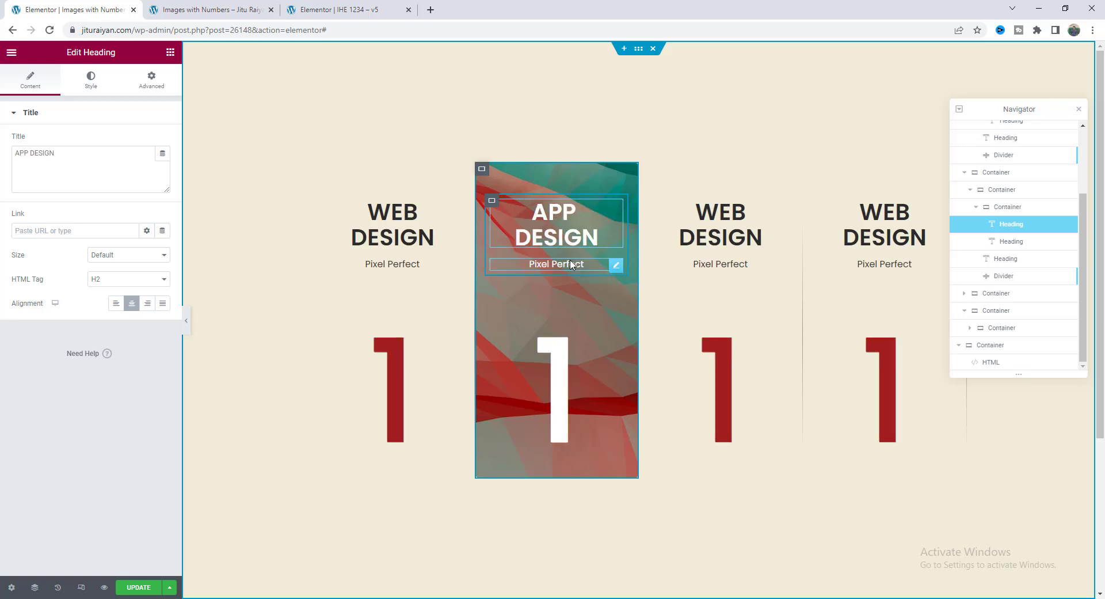
pyautogui.click(68, 163)
pyautogui.hotkey('ctrl', 'a')
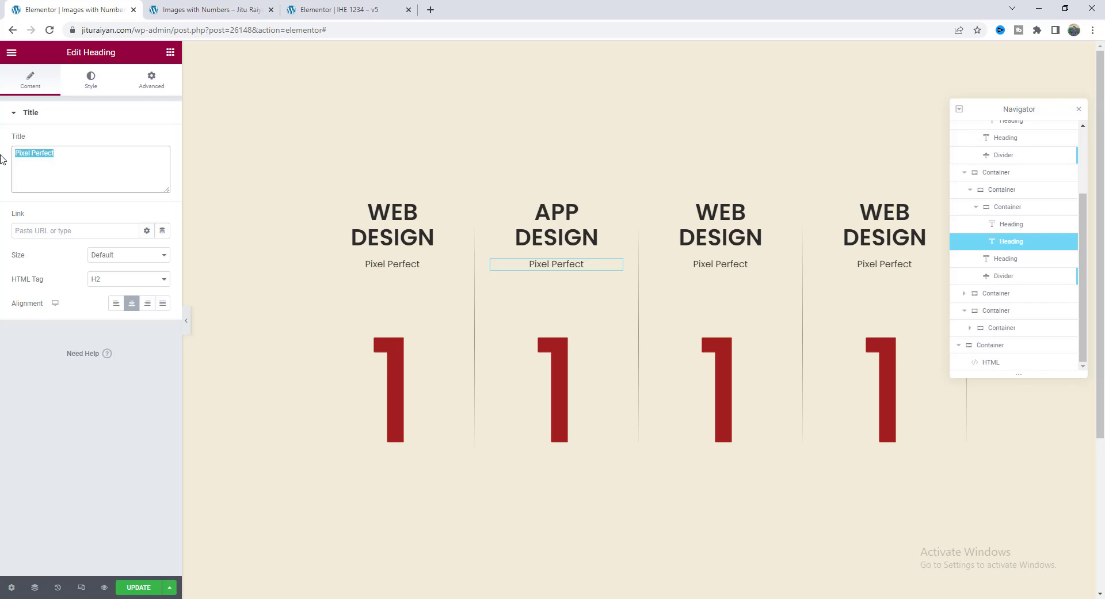
pyautogui.write('Android & iOS')
# Change the second card's large number to 2
pyautogui.click(568, 393)
pyautogui.doubleClick(568, 393)
pyautogui.write('2')
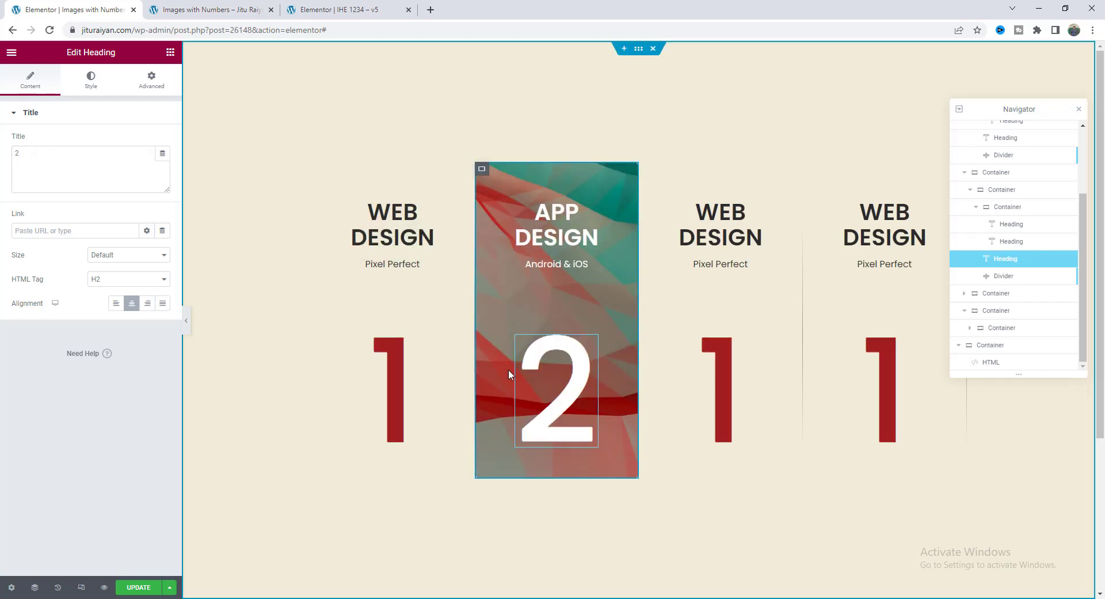
# Replace the second card's background image with pexels-steve-johnson-9841363.jpg from the media library
pyautogui.click(481, 171)
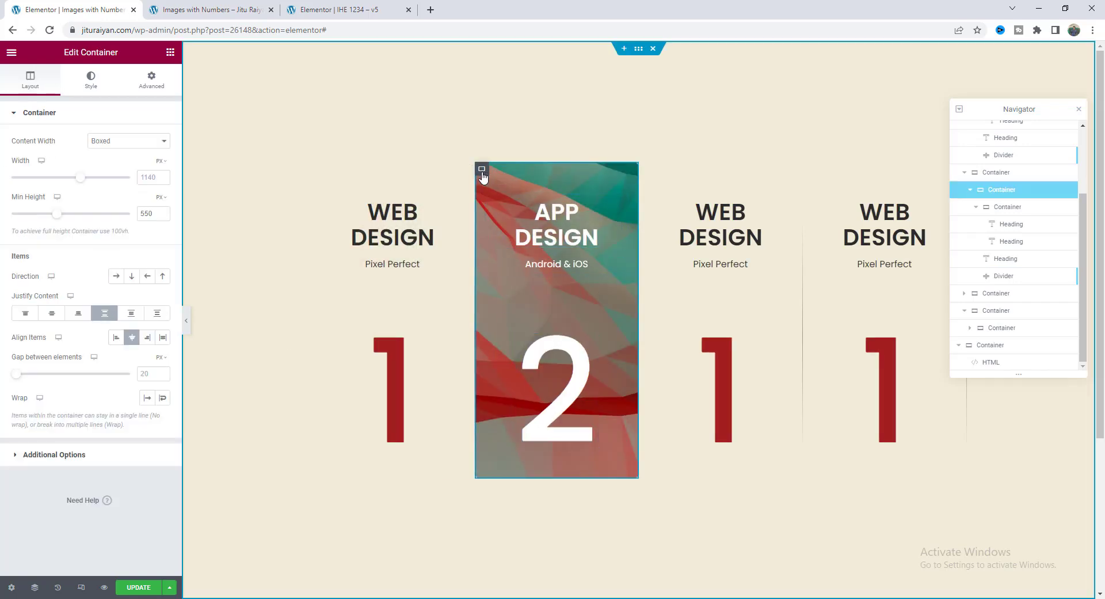
pyautogui.click(91, 79)
pyautogui.click(90, 242)
pyautogui.click(355, 217)
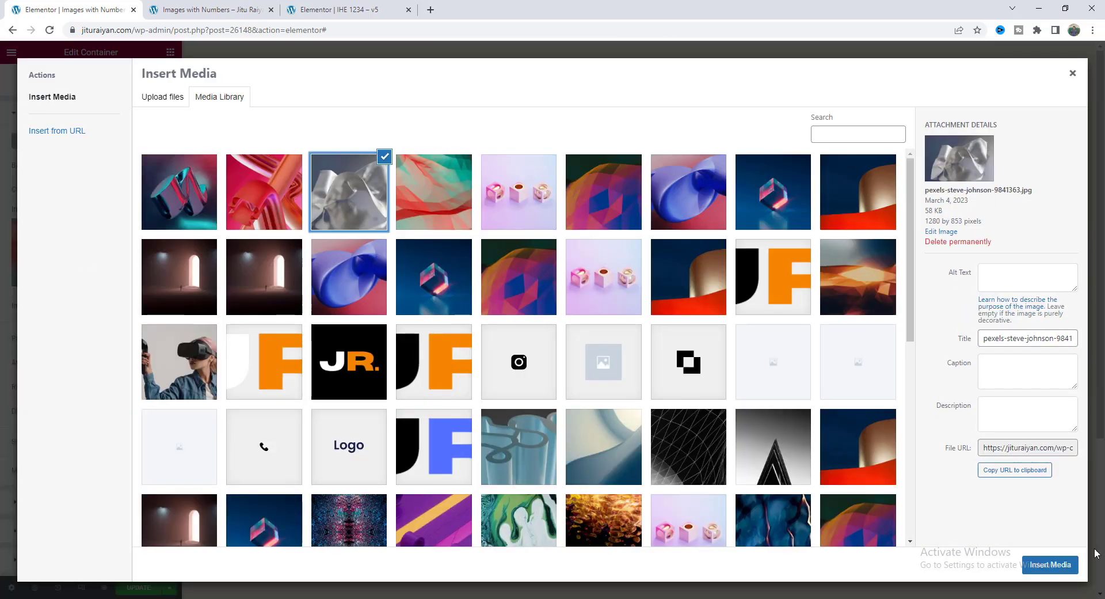
pyautogui.click(1051, 564)
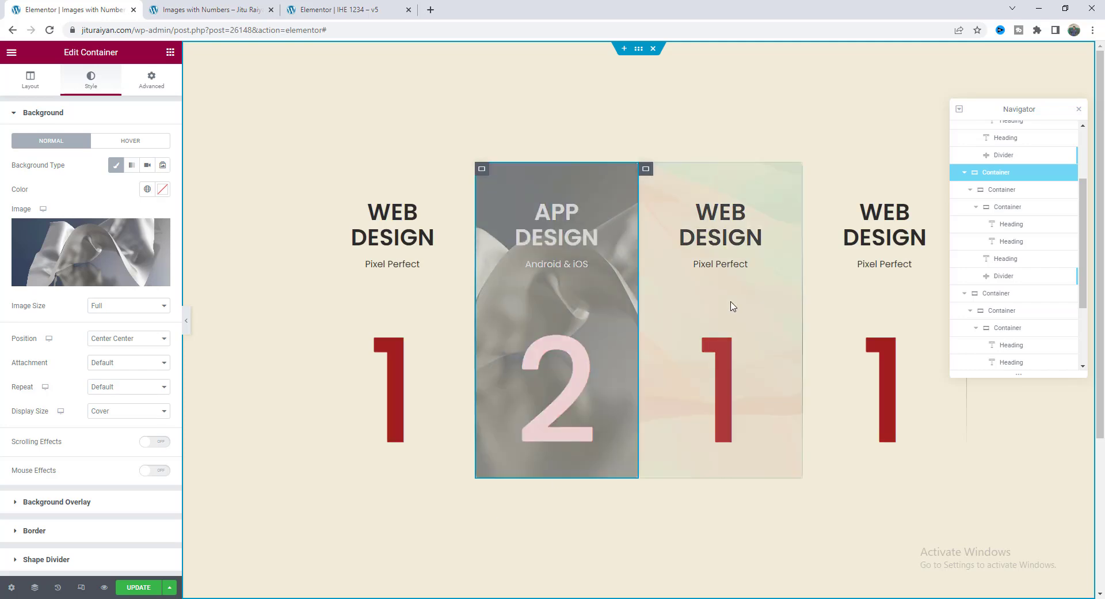
# Open the third card's title heading for editing
pyautogui.click(720, 227)
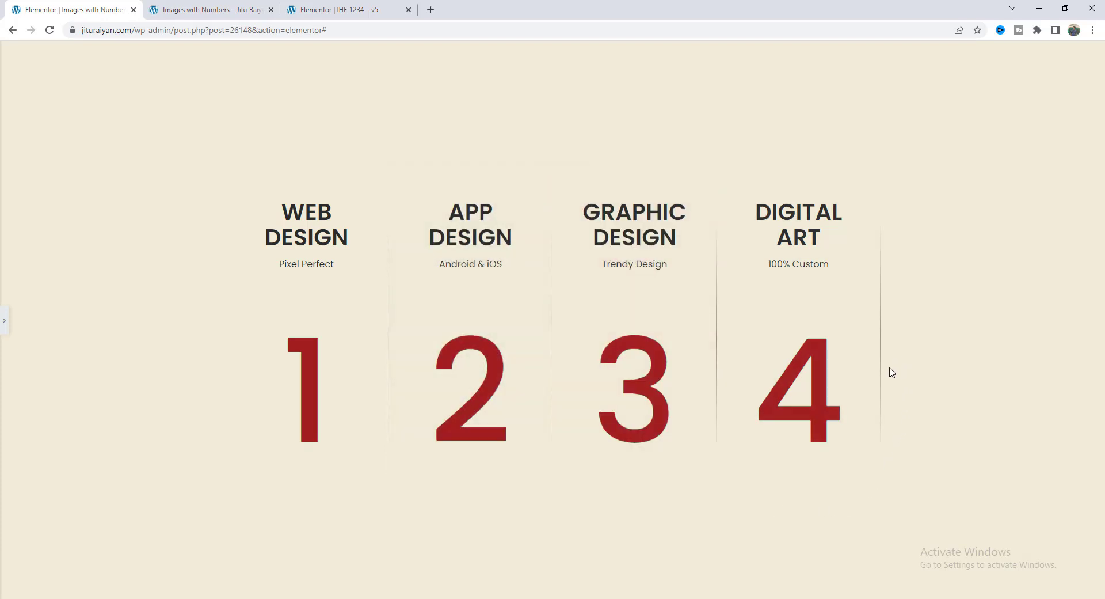
# Bring back the editing panel and delete the divider from the fourth card, DIGITAL ART
pyautogui.click(4, 325)
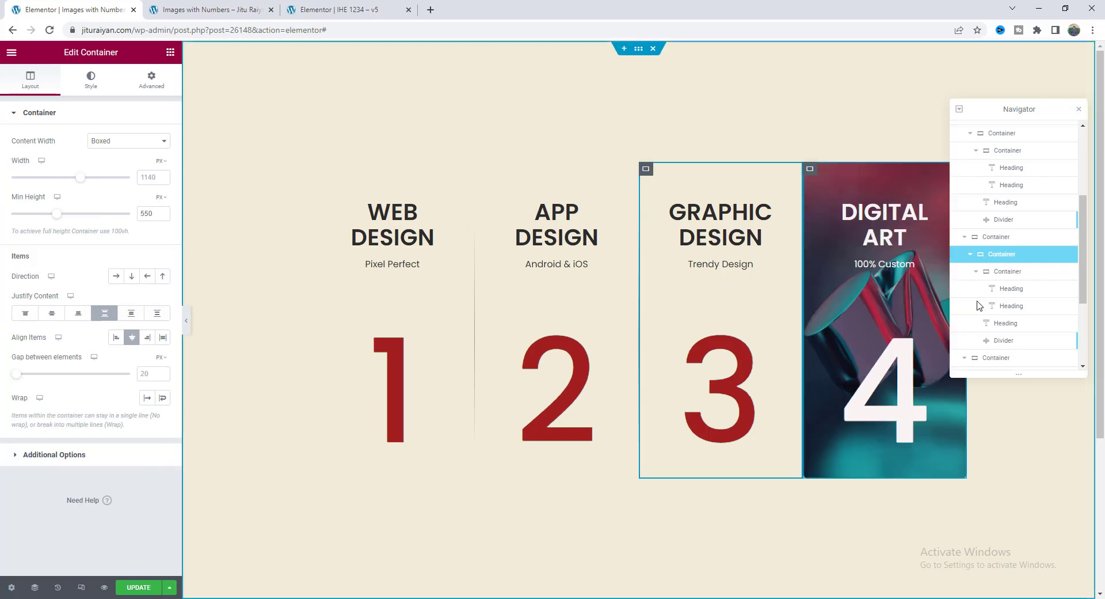
pyautogui.click(1000, 327)
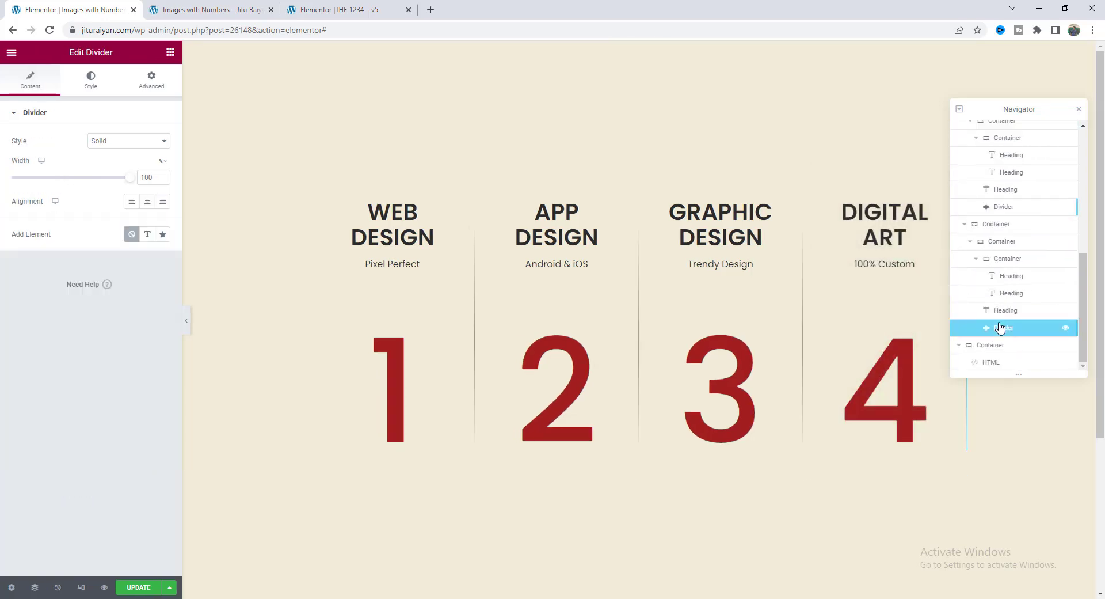
pyautogui.rightClick(1000, 327)
pyautogui.click(1025, 520)
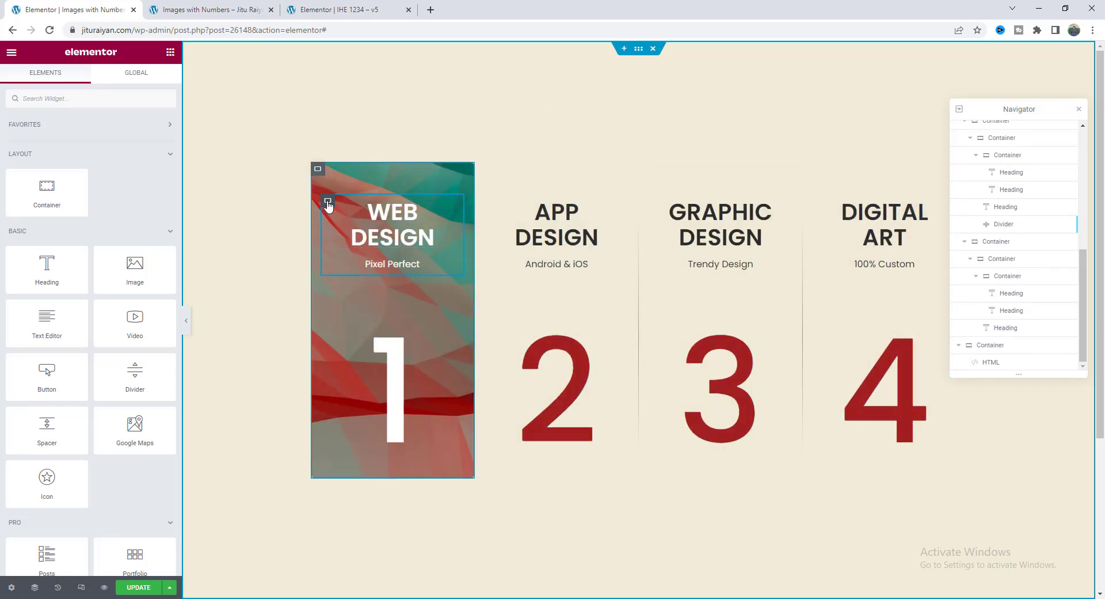
# Set the entrance animation of the first card's title and subtitle container to Fade In Up
pyautogui.click(328, 204)
pyautogui.scroll(-1, 92, 254)
pyautogui.click(106, 377)
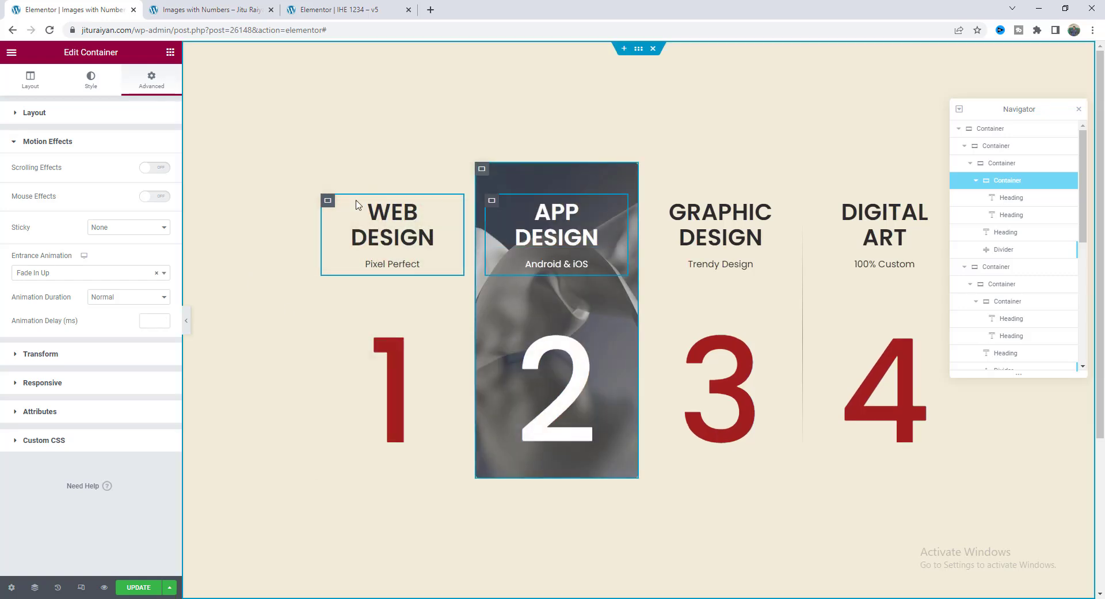
# Give the APP DESIGN card's title and subtitle container a Fade In Up entrance animation with a 50 ms delay
pyautogui.click(492, 200)
pyautogui.click(116, 457)
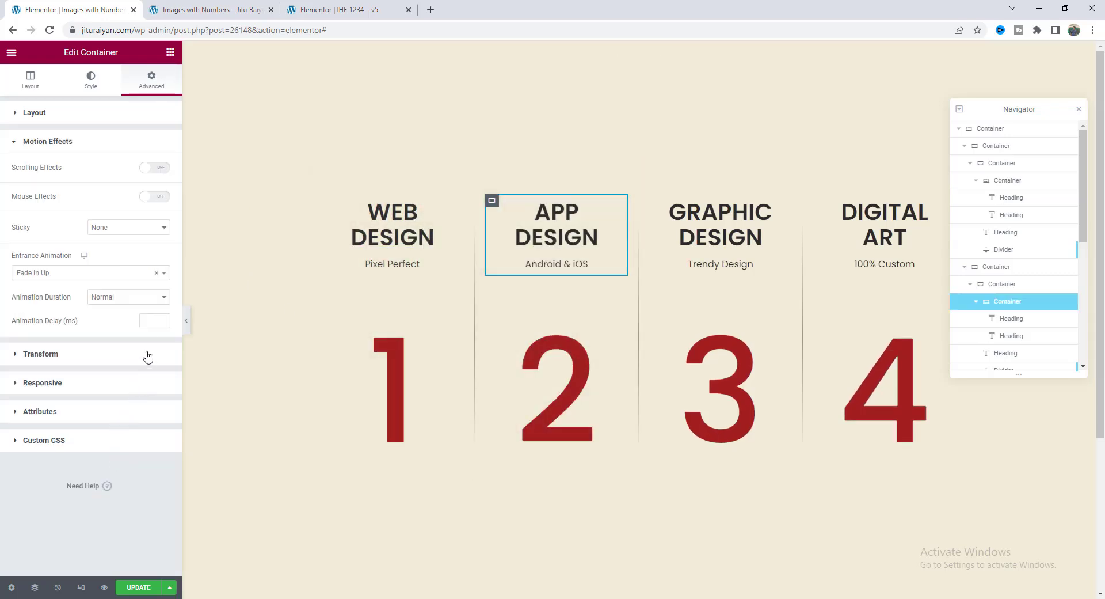
pyautogui.write('50')
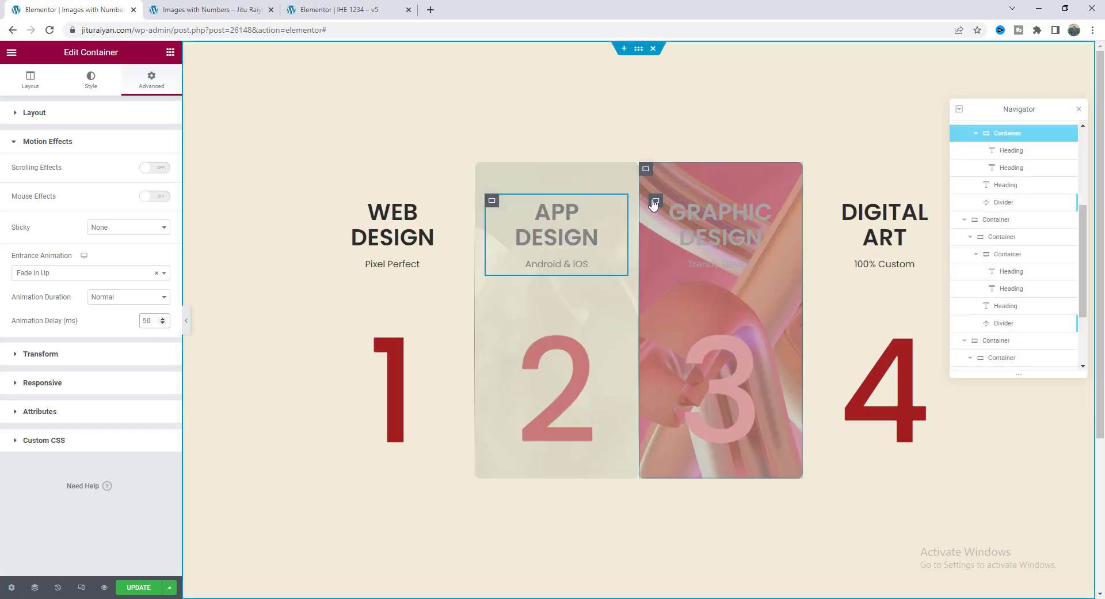
# Give the GRAPHIC DESIGN card's title and subtitle container a Fade In Up entrance animation with a 100 ms delay
pyautogui.click(656, 200)
pyautogui.click(117, 455)
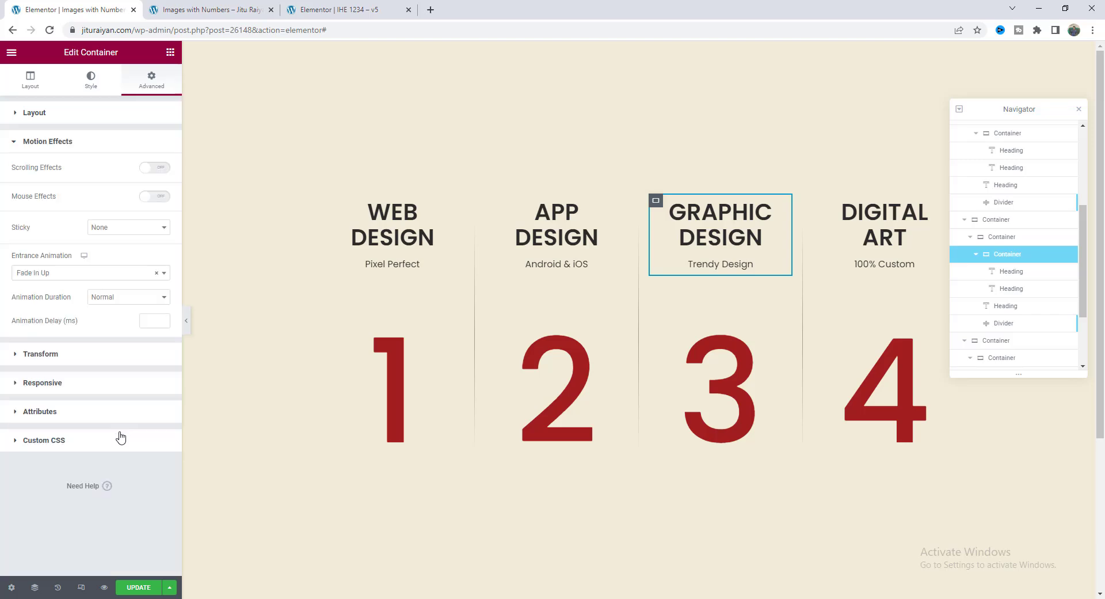
pyautogui.click(148, 321)
pyautogui.write('100')
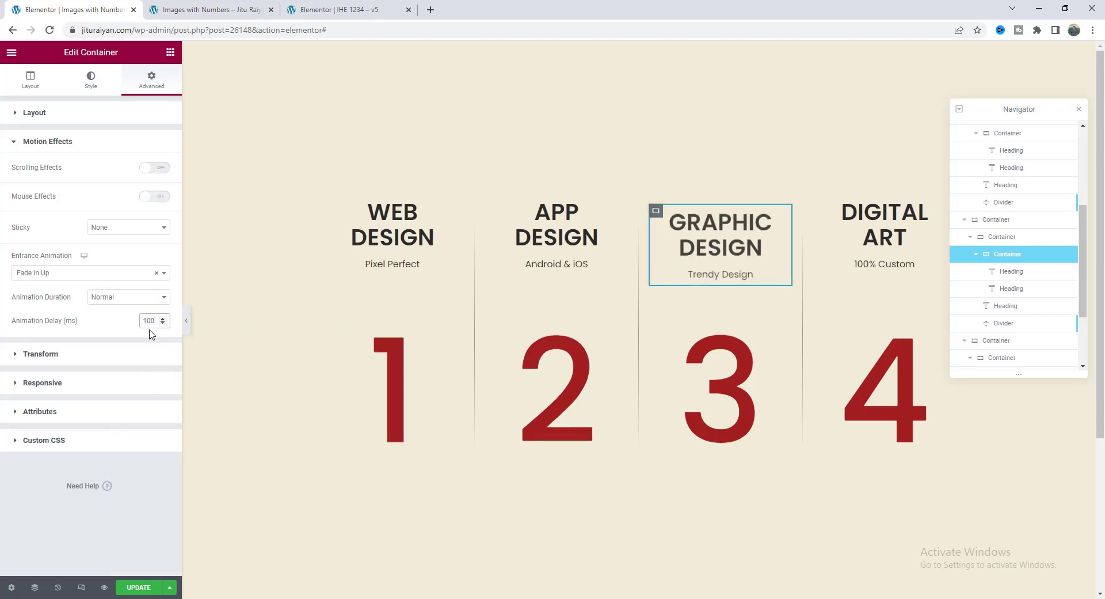
# Give the DIGITAL ART card's title and subtitle container a Fade In Up entrance animation with a 150 ms delay
pyautogui.click(820, 202)
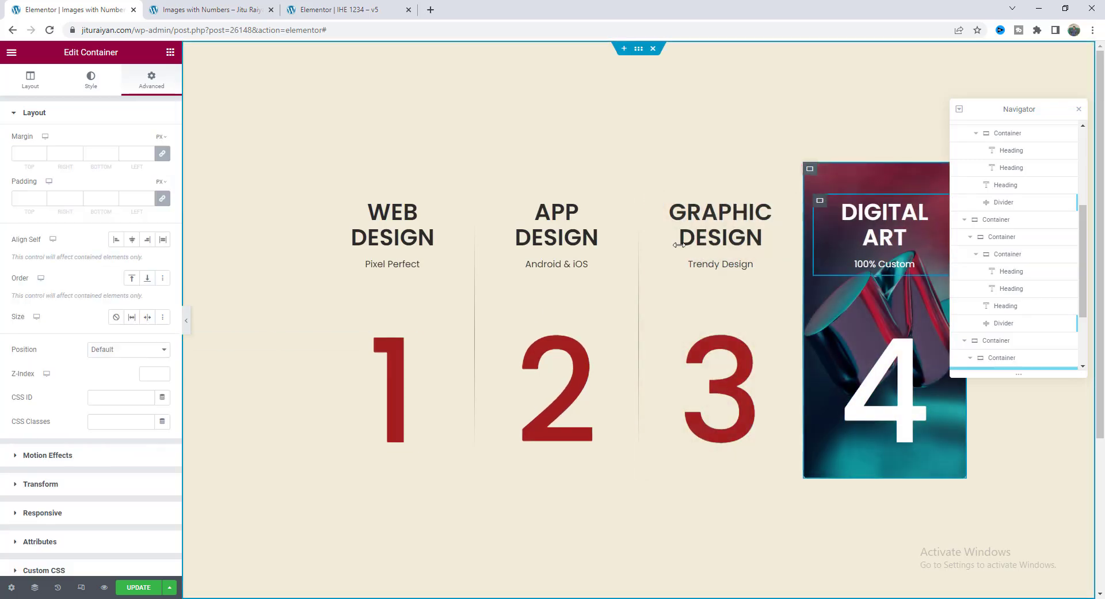
pyautogui.click(119, 458)
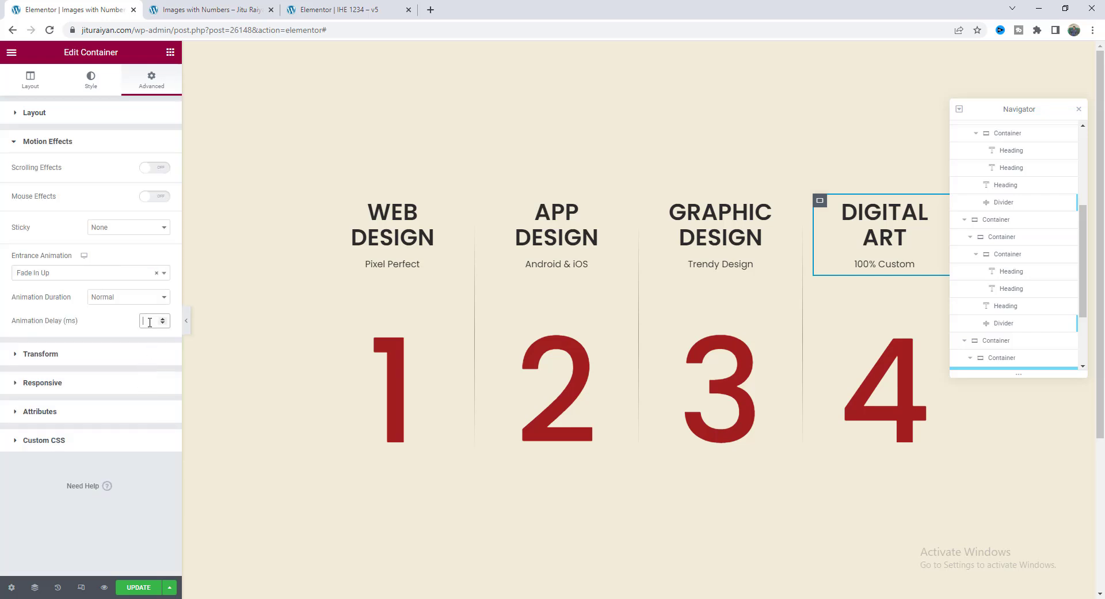
pyautogui.write('150')
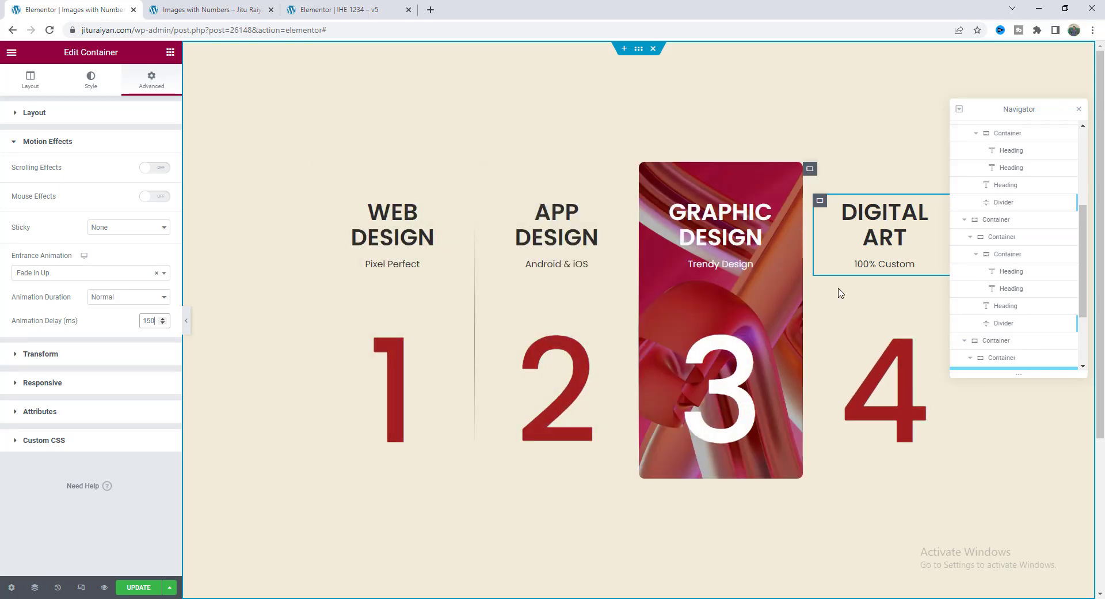
pyautogui.click(843, 289)
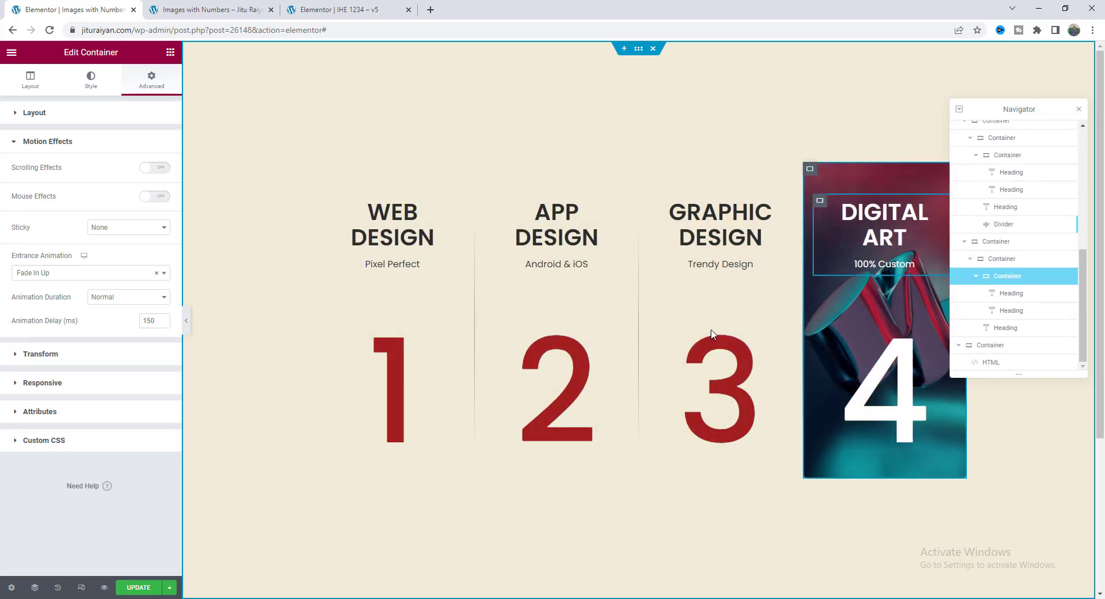
# Give the first card's number heading a Fade In Up entrance animation with a 50 ms delay
pyautogui.click(405, 347)
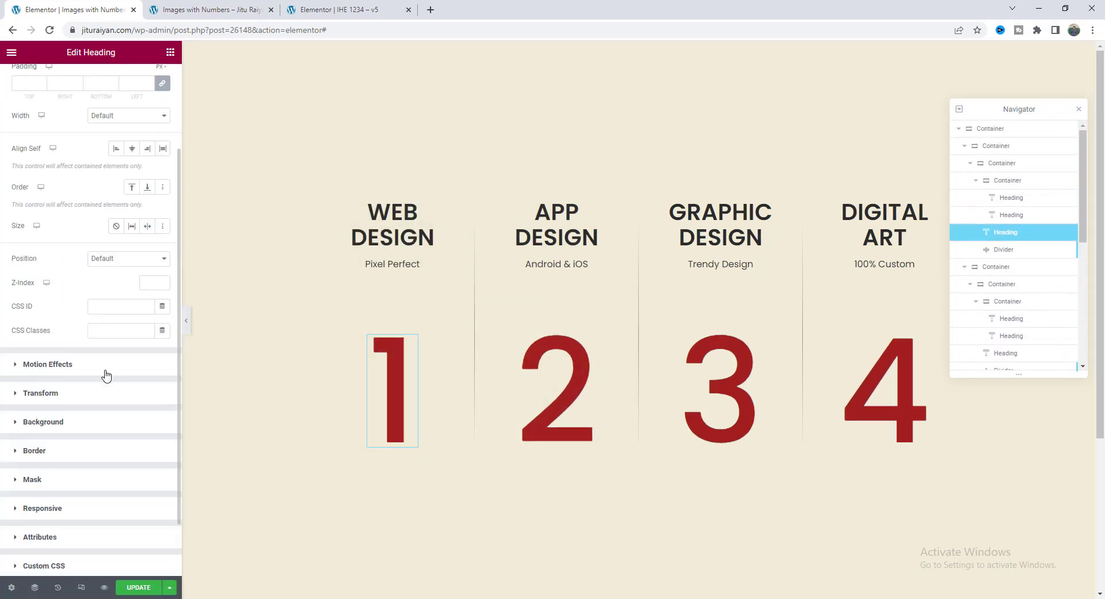
pyautogui.click(106, 373)
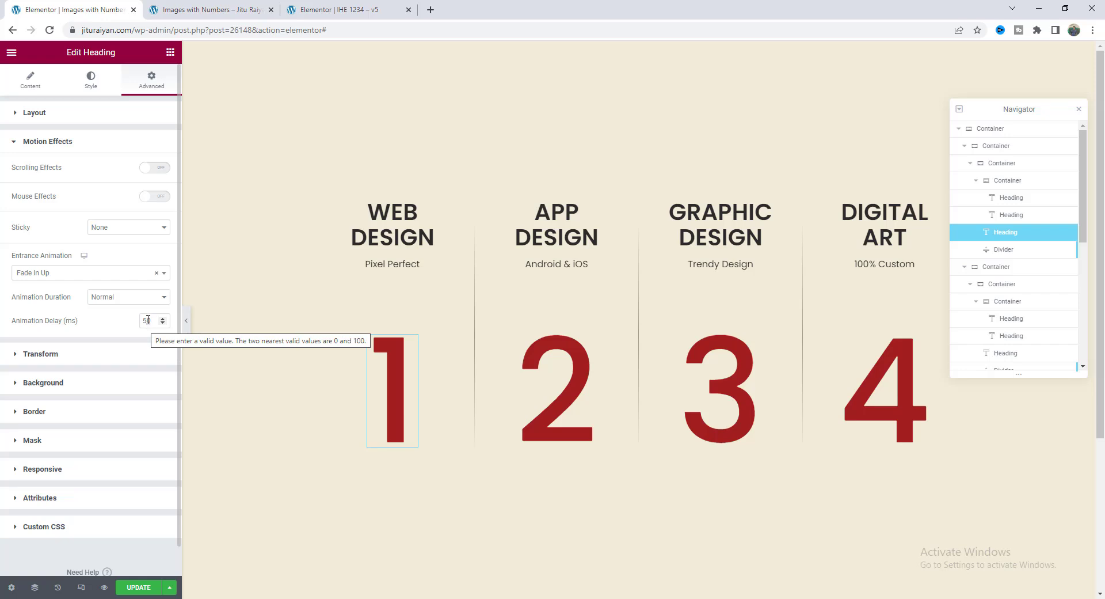
pyautogui.doubleClick(147, 320)
# Give the second card's number heading a Fade In Up entrance animation with a 100 ms delay
pyautogui.click(541, 361)
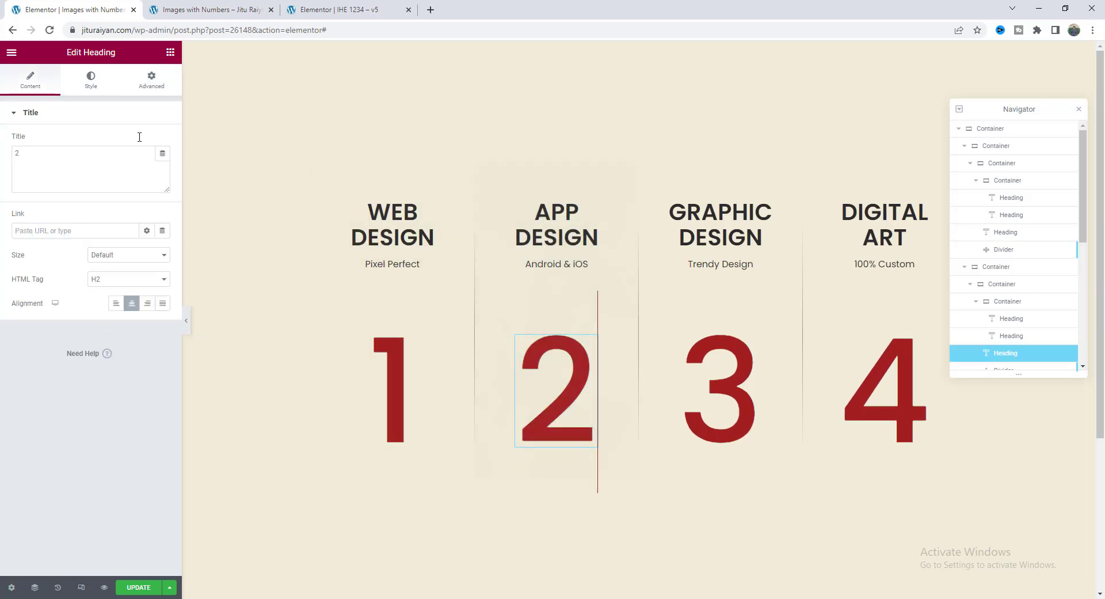
pyautogui.click(150, 83)
pyautogui.click(123, 481)
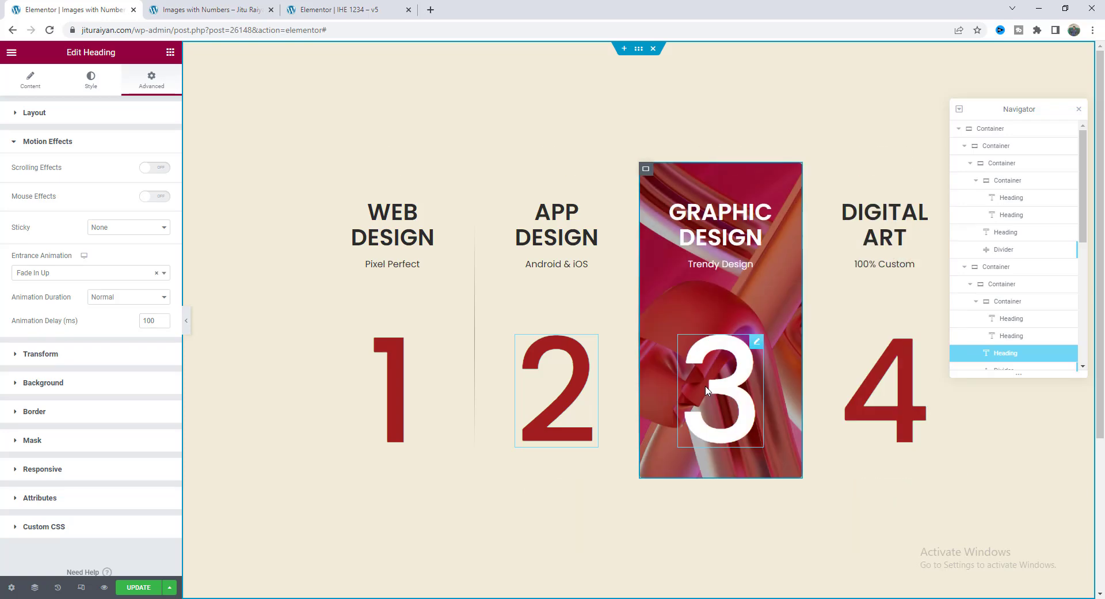
# Check the cards on the preview page and review the editor's mobile layout down to the DIGITAL ART card
pyautogui.hotkey('ctrl', 'Tab')
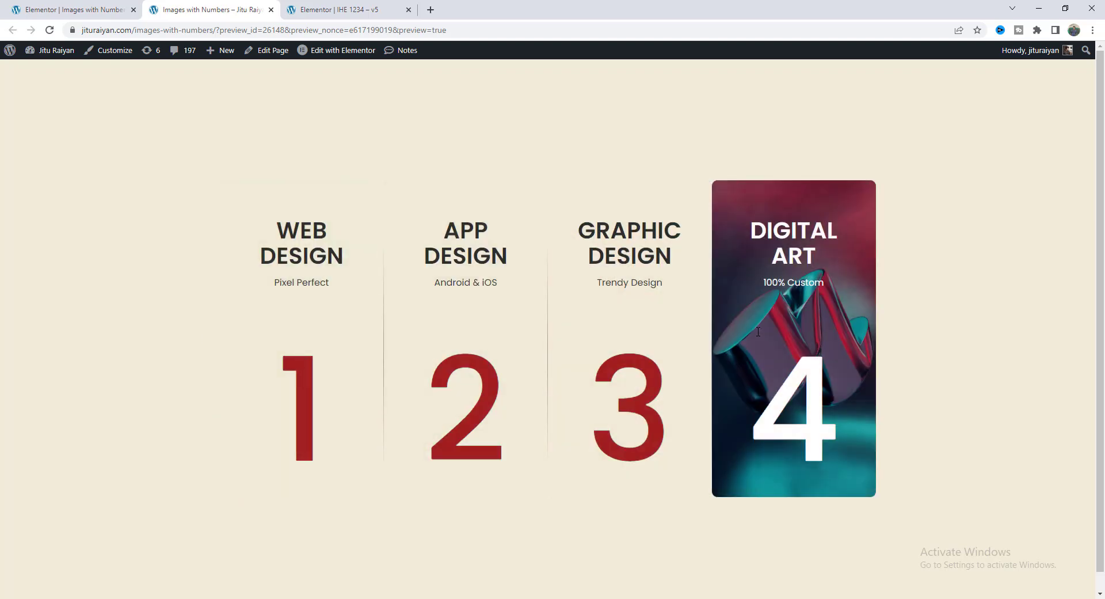
pyautogui.click(67, 6)
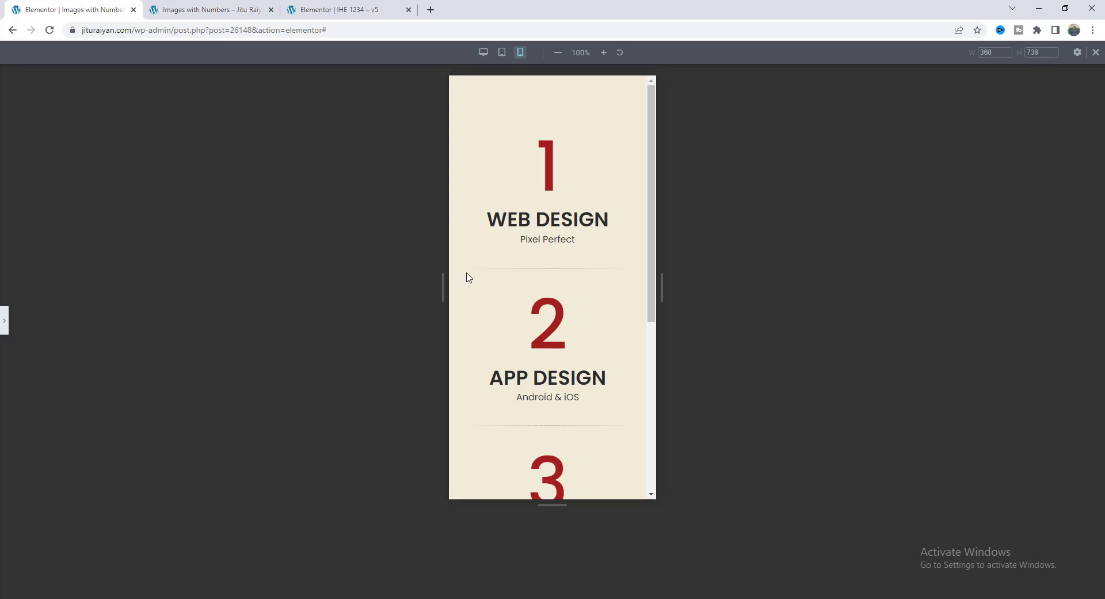
pyautogui.scroll(-5, 468, 278)
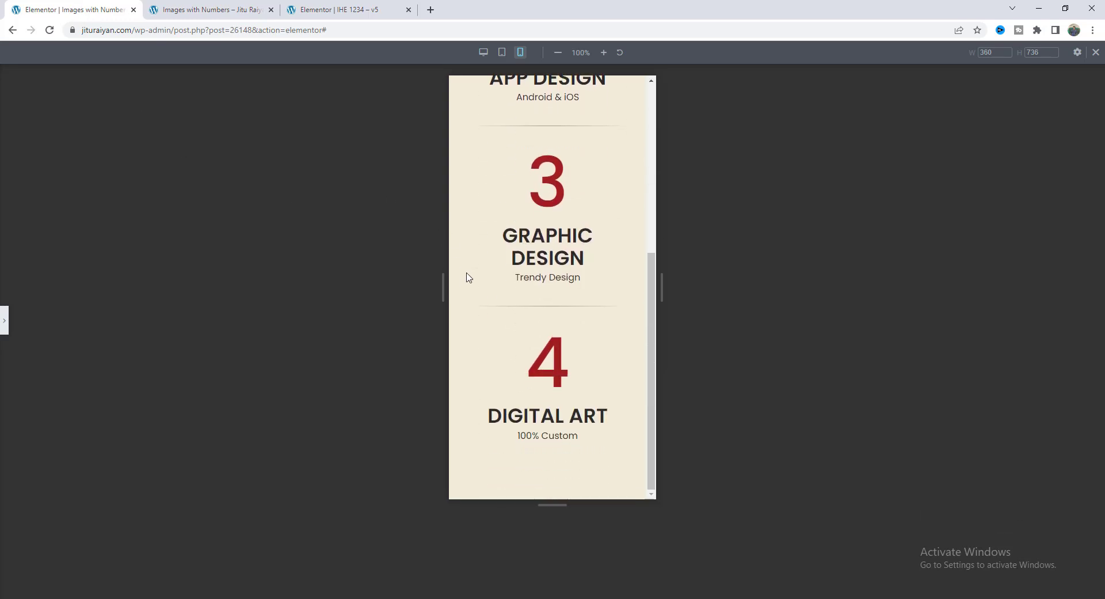